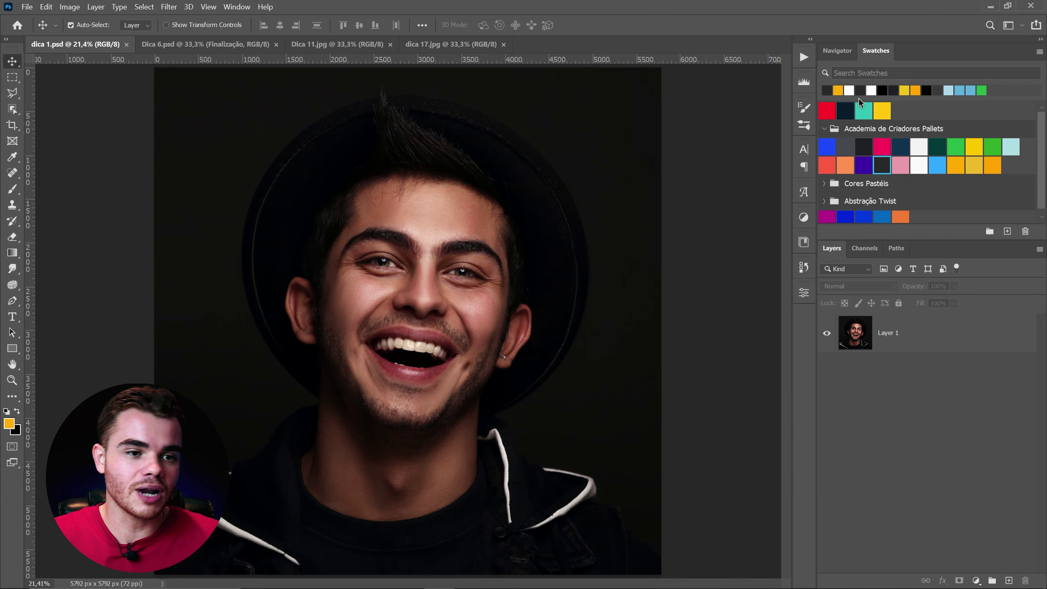
Step: Add a Vibrance adjustment layer above the portrait with vibrance -32 and saturation -24
{"action": "left_click", "coordinate": [804, 217]}
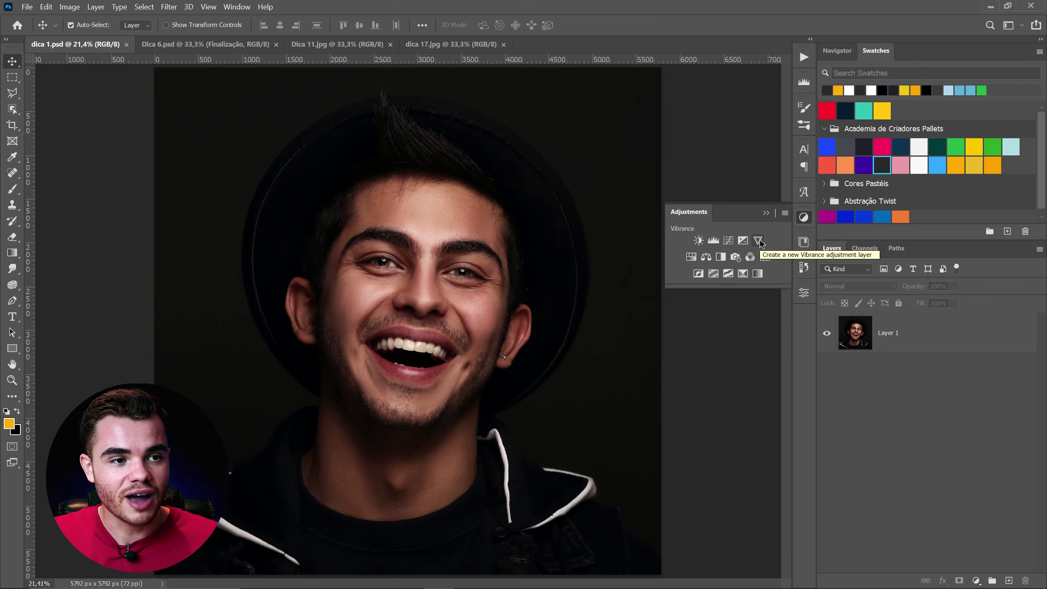
{"action": "left_click", "coordinate": [662, 260]}
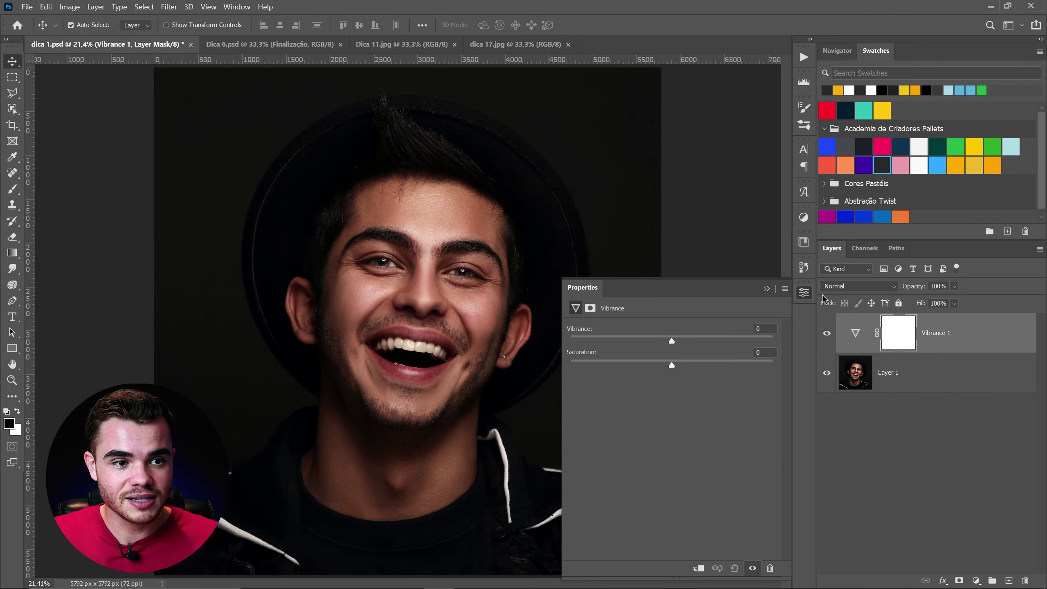
{"action": "left_click", "coordinate": [804, 293]}
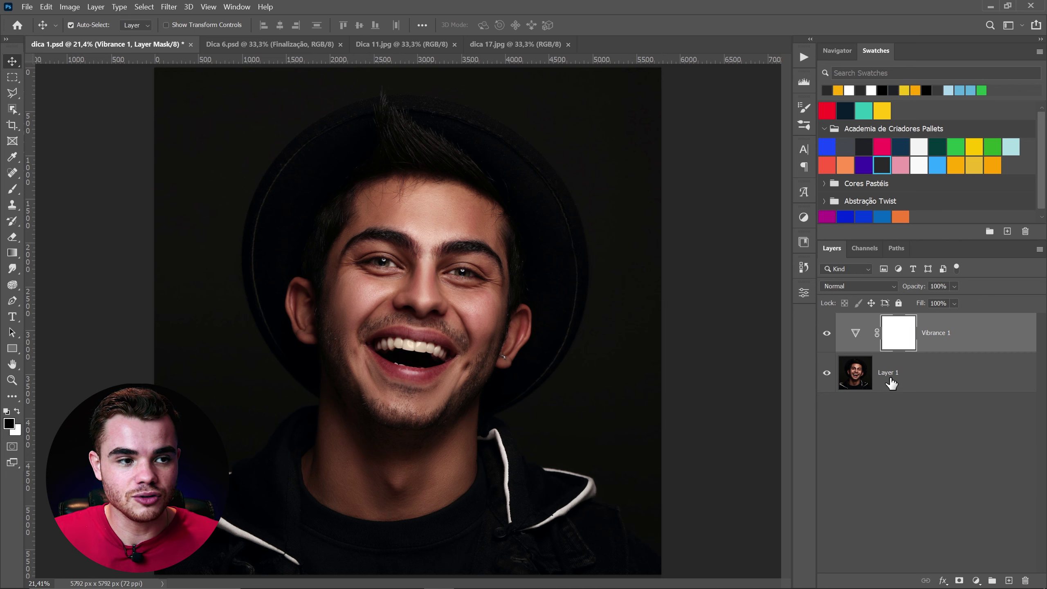
{"action": "double_click", "coordinate": [856, 323]}
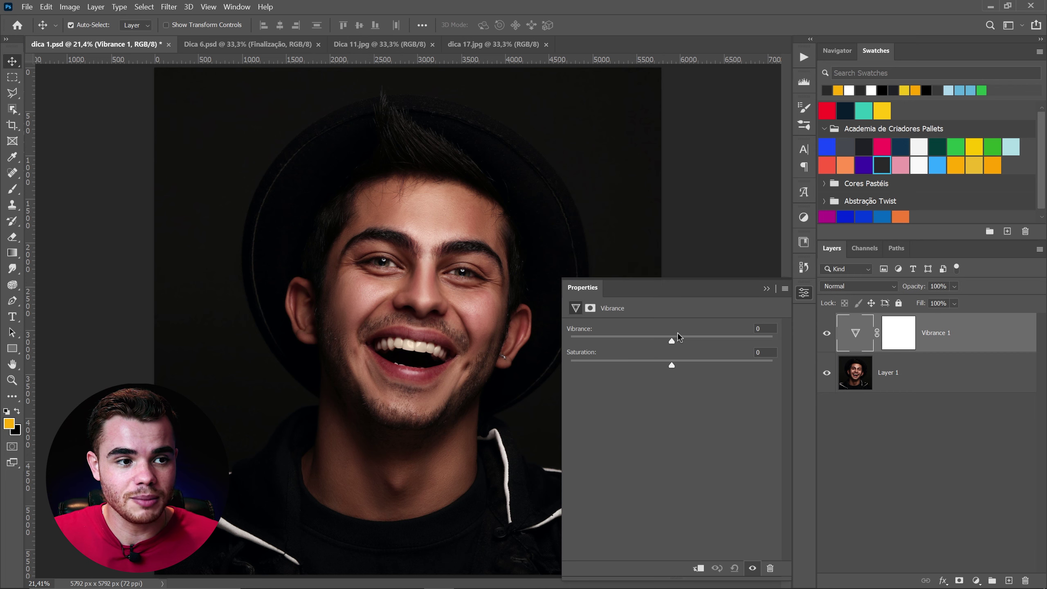
{"action": "left_click_drag", "start_coordinate": [734, 347], "coordinate": [641, 351]}
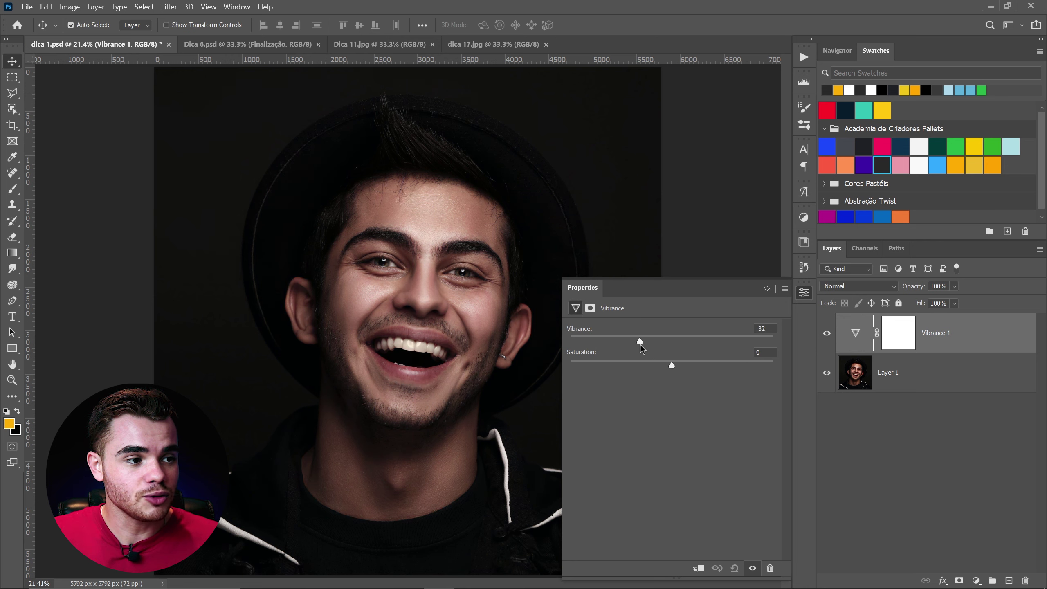
{"action": "left_click_drag", "start_coordinate": [670, 364], "coordinate": [647, 376]}
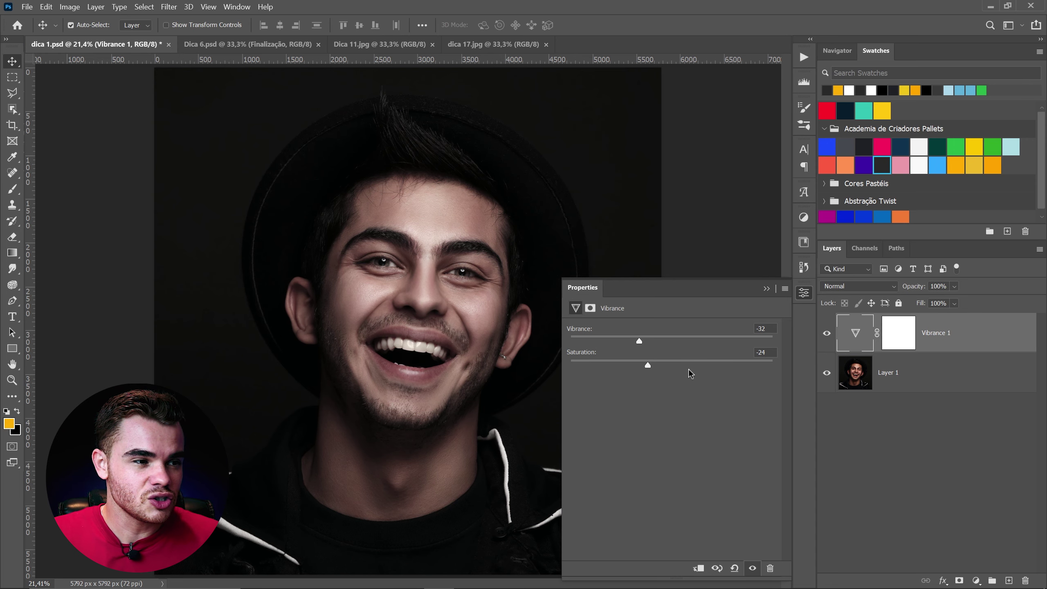
{"action": "left_click", "coordinate": [804, 296]}
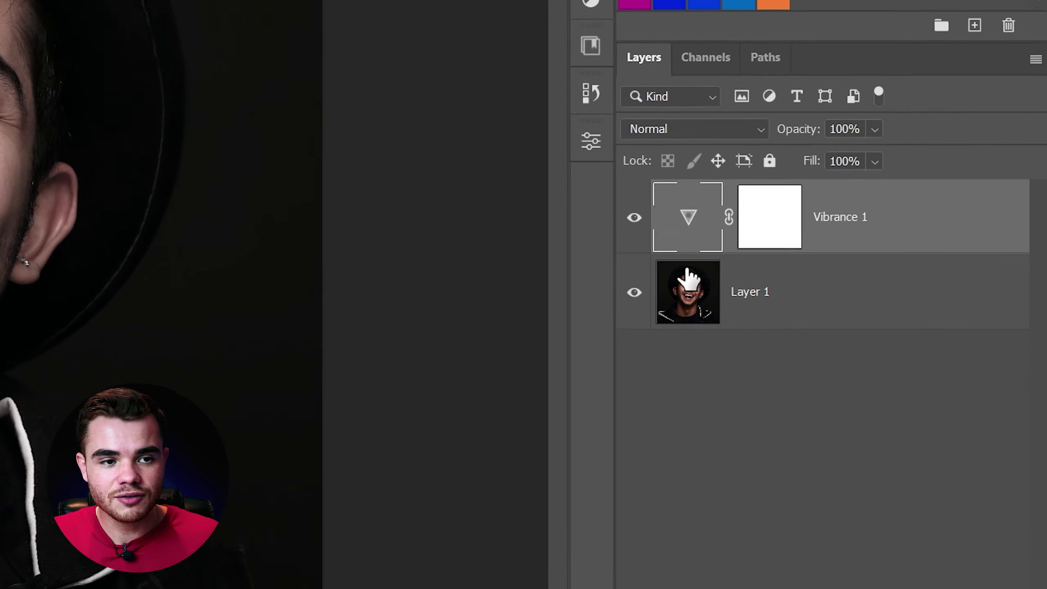
Step: Invert the Vibrance adjustment layer's mask to black
{"action": "left_click", "coordinate": [760, 217]}
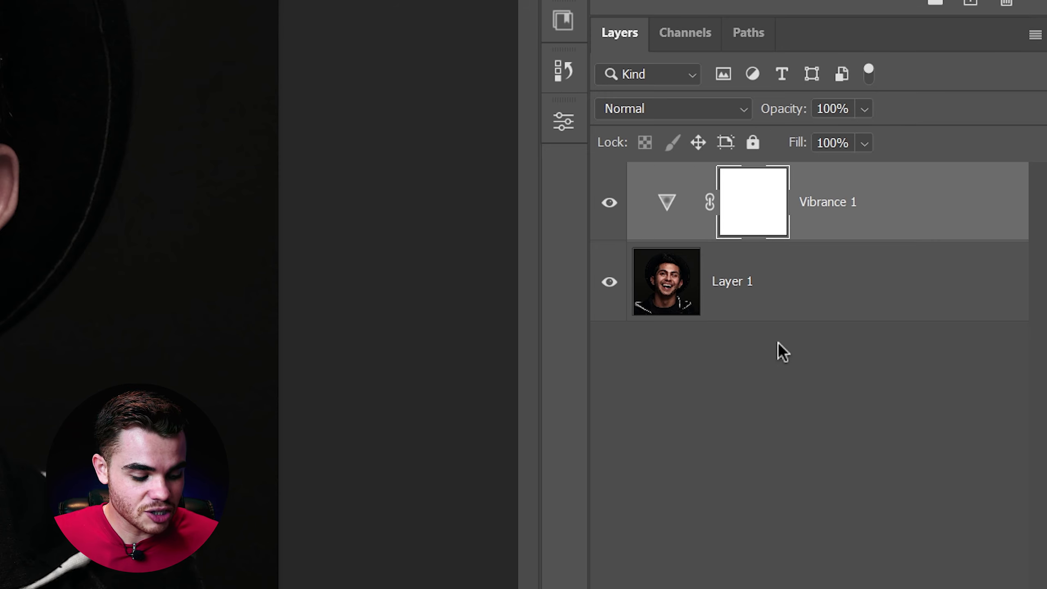
{"action": "key", "text": "ctrl+i"}
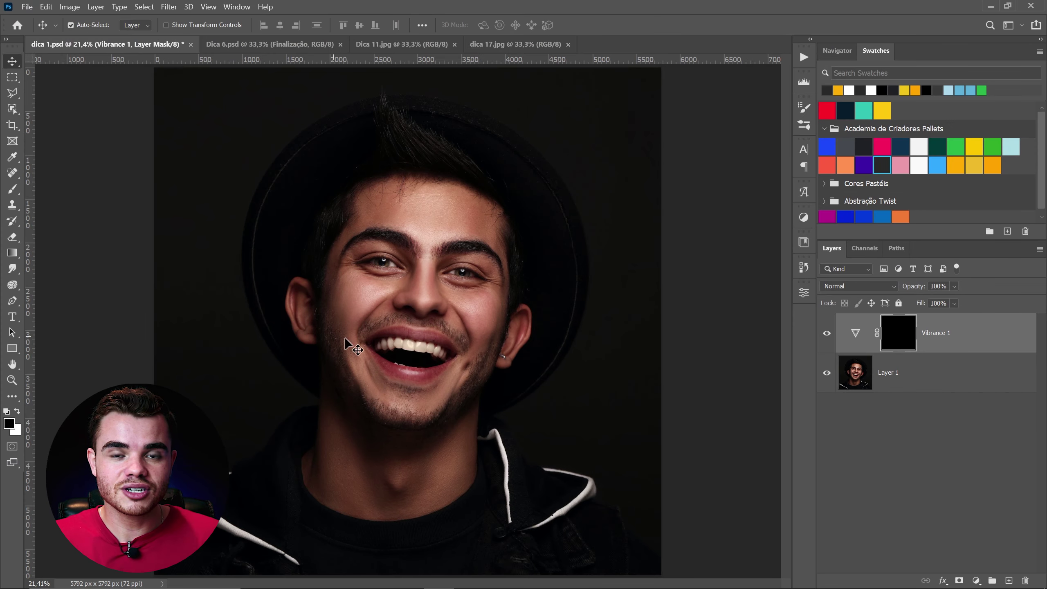
Step: Paint white over the upper teeth on the Vibrance mask with a soft 179 px brush in Normal mode
{"action": "scroll", "coordinate": [371, 354], "scroll_direction": "up", "scroll_amount": 5}
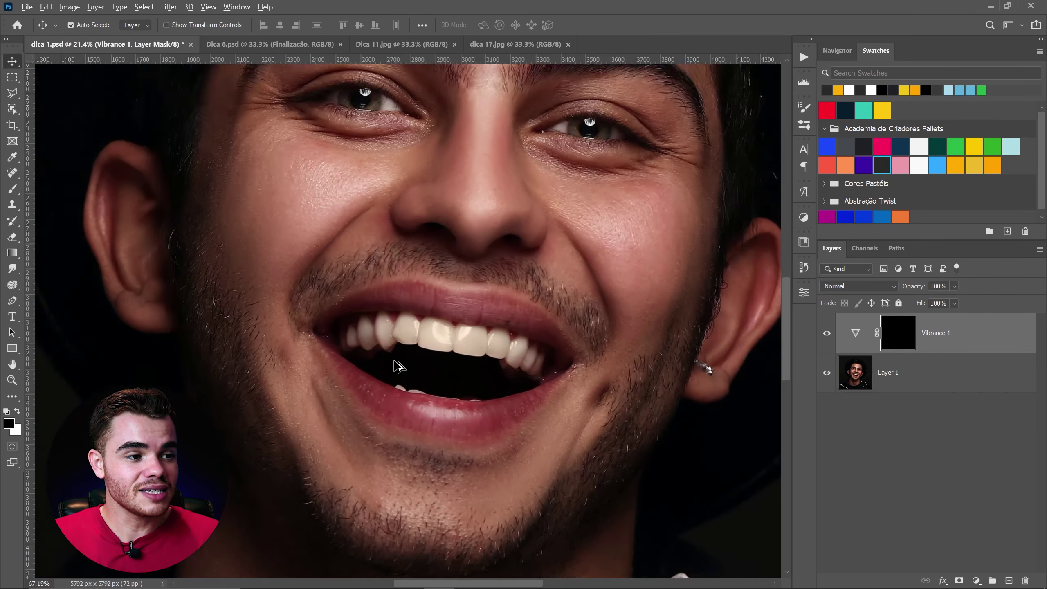
{"action": "scroll", "coordinate": [395, 365], "scroll_direction": "up", "scroll_amount": 2}
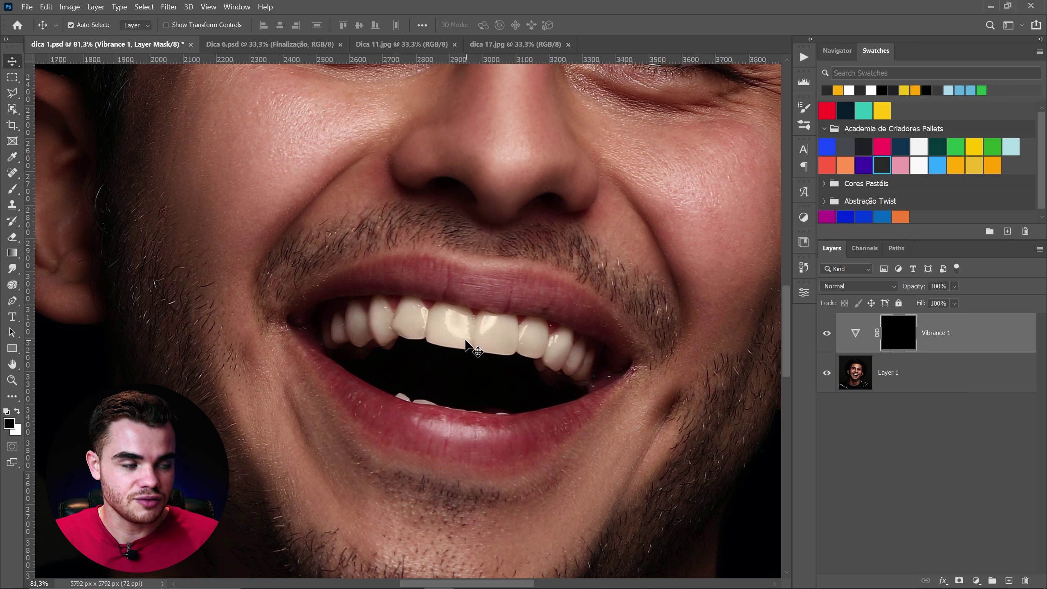
{"action": "key", "text": "b"}
{"action": "left_click", "coordinate": [88, 28]}
{"action": "left_click", "coordinate": [74, 190]}
{"action": "left_click", "coordinate": [91, 31]}
{"action": "mouse_move", "coordinate": [370, 345]}
{"action": "left_mouse_down"}
{"action": "mouse_move", "coordinate": [328, 349]}
{"action": "mouse_move", "coordinate": [252, 330]}
{"action": "left_mouse_up"}
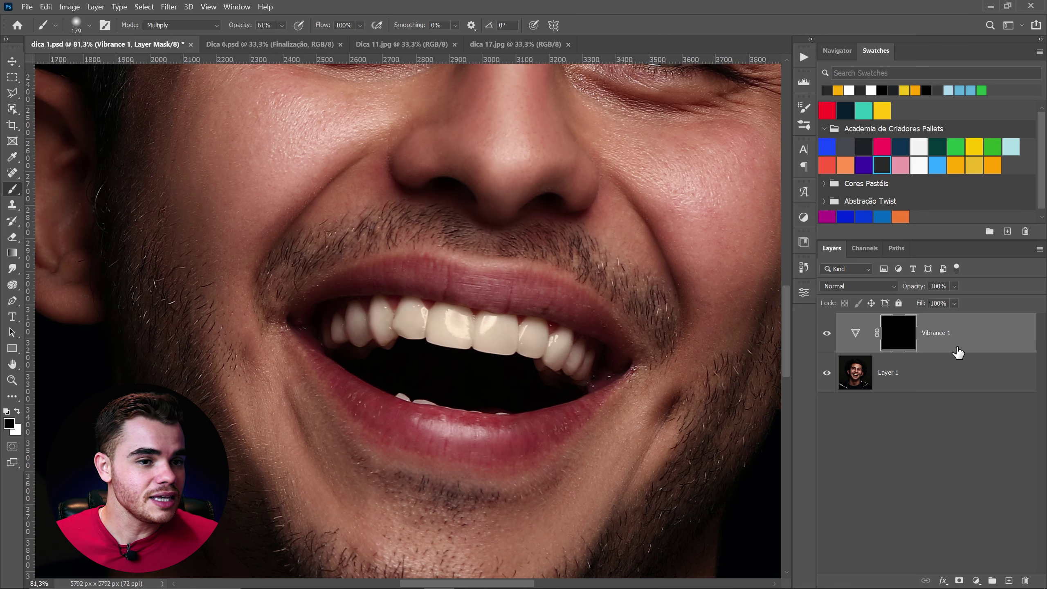
{"action": "key", "text": "x"}
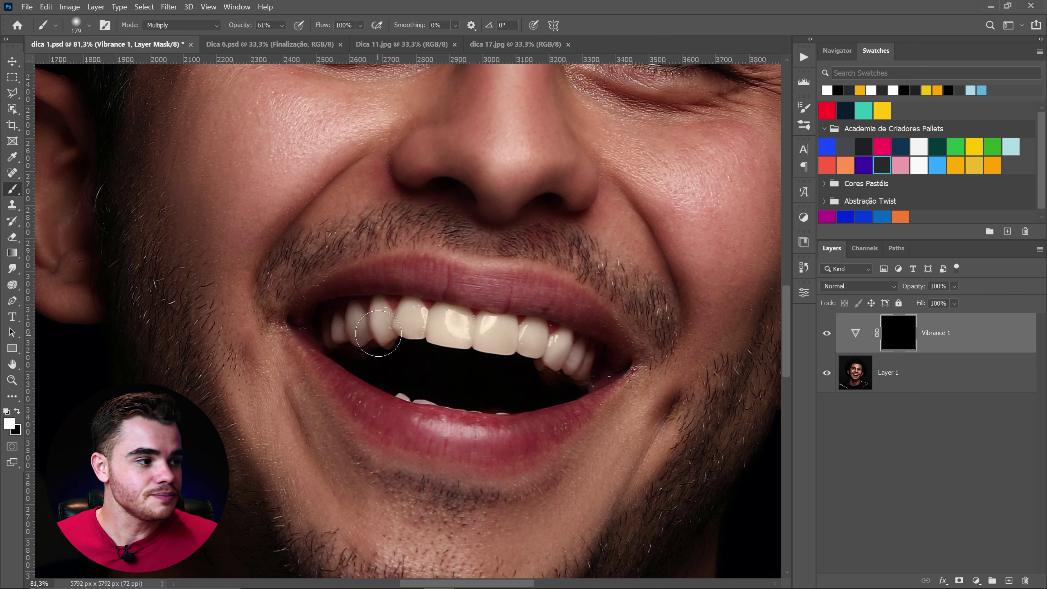
{"action": "key", "text": "shift+alt+n"}
{"action": "mouse_move", "coordinate": [362, 328]}
{"action": "left_mouse_down"}
{"action": "mouse_move", "coordinate": [519, 335]}
{"action": "mouse_move", "coordinate": [586, 365]}
{"action": "mouse_move", "coordinate": [547, 340]}
{"action": "mouse_move", "coordinate": [533, 350]}
{"action": "mouse_move", "coordinate": [457, 329]}
{"action": "mouse_move", "coordinate": [356, 325]}
{"action": "mouse_move", "coordinate": [475, 325]}
{"action": "mouse_move", "coordinate": [543, 362]}
{"action": "left_mouse_up"}
Step: Compare the teeth before and after the correction by toggling the Vibrance layer's visibility, close up and at full view
{"action": "key", "text": "ctrl+0"}
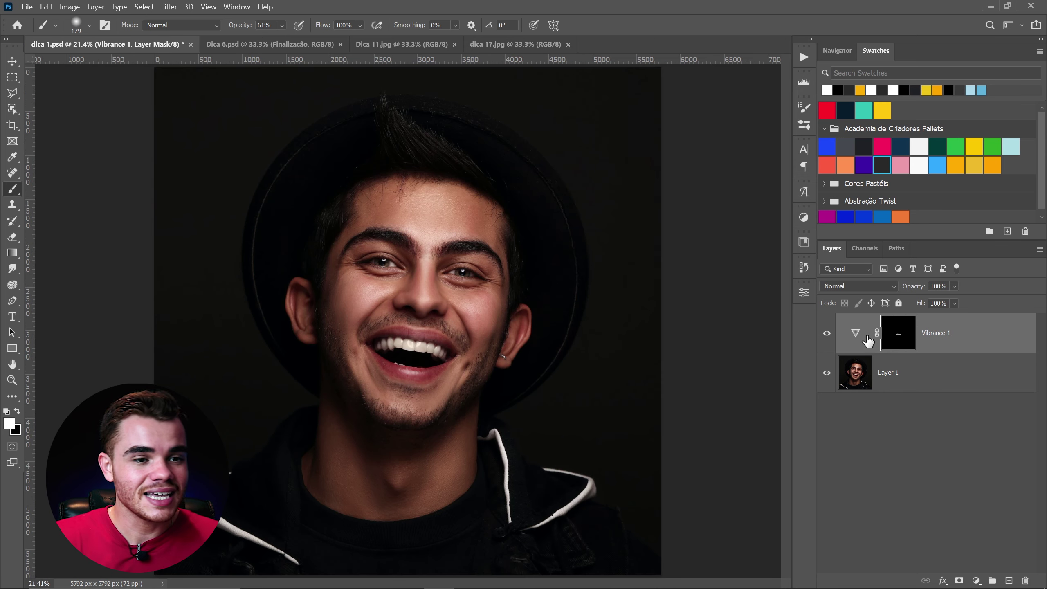
{"action": "left_click", "coordinate": [828, 334]}
{"action": "scroll", "coordinate": [427, 345], "scroll_direction": "up", "scroll_amount": 11}
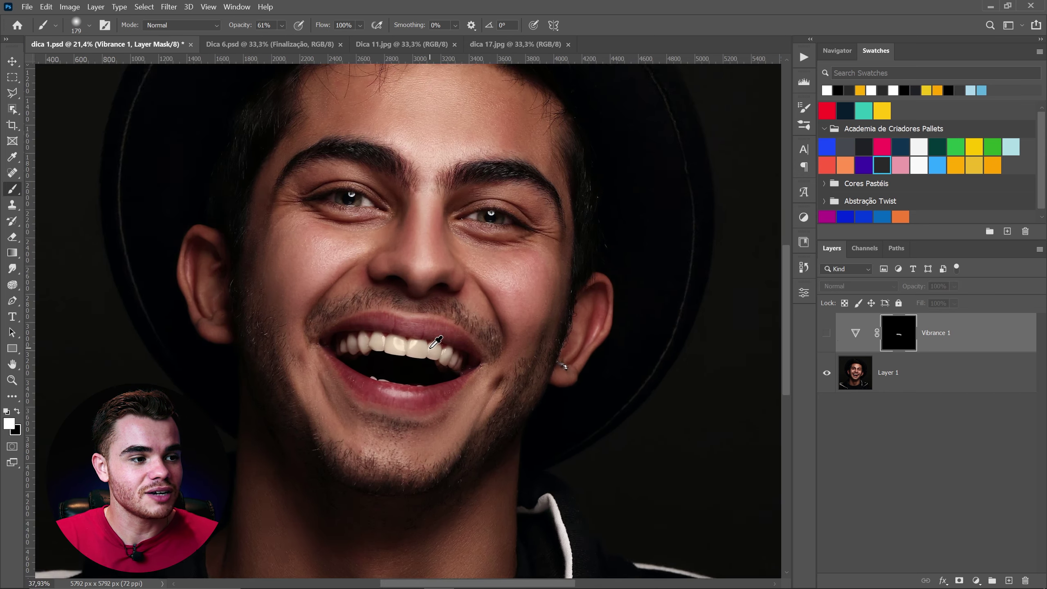
{"action": "left_click", "coordinate": [827, 334]}
{"action": "left_click", "coordinate": [828, 335]}
{"action": "left_click", "coordinate": [828, 334]}
{"action": "left_click", "coordinate": [828, 334]}
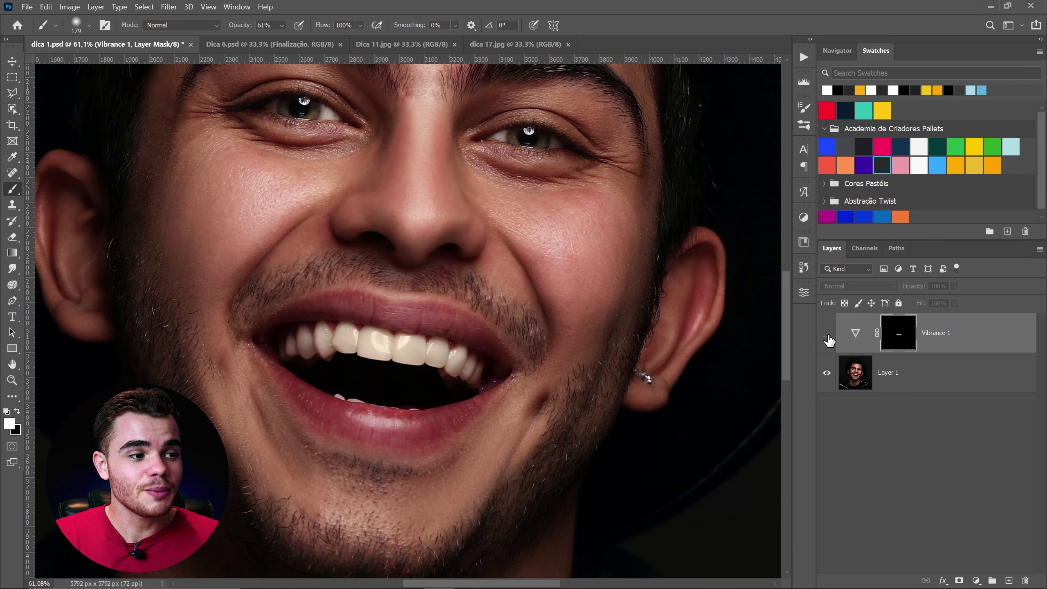
{"action": "left_click", "coordinate": [828, 335]}
{"action": "key", "text": "ctrl+0"}
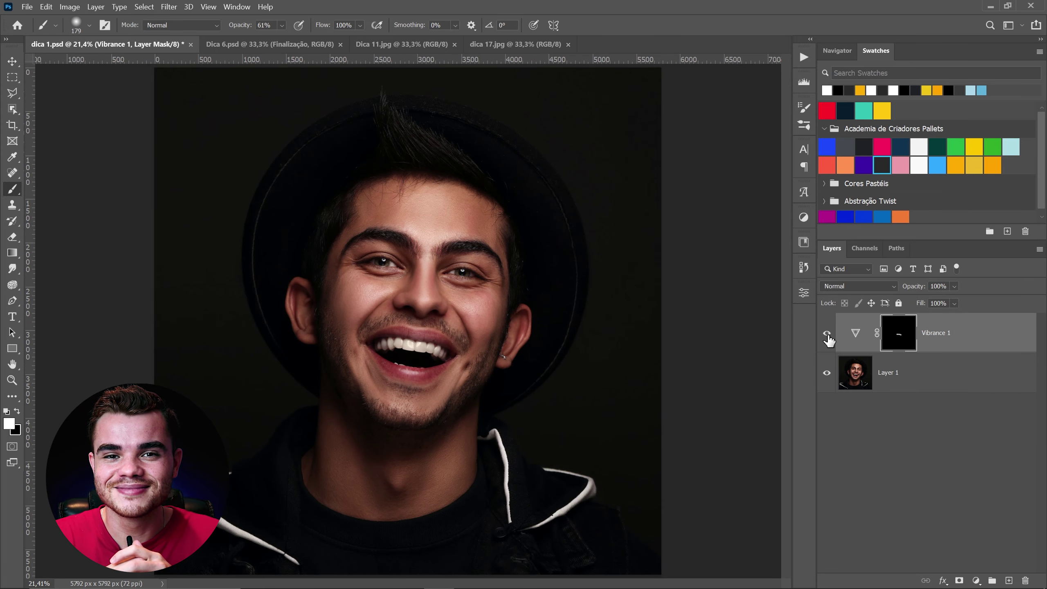
Step: Duplicate the Vibrance 1 and Layer 1 layers together and merge the two copies into one layer
{"action": "left_click", "coordinate": [956, 454]}
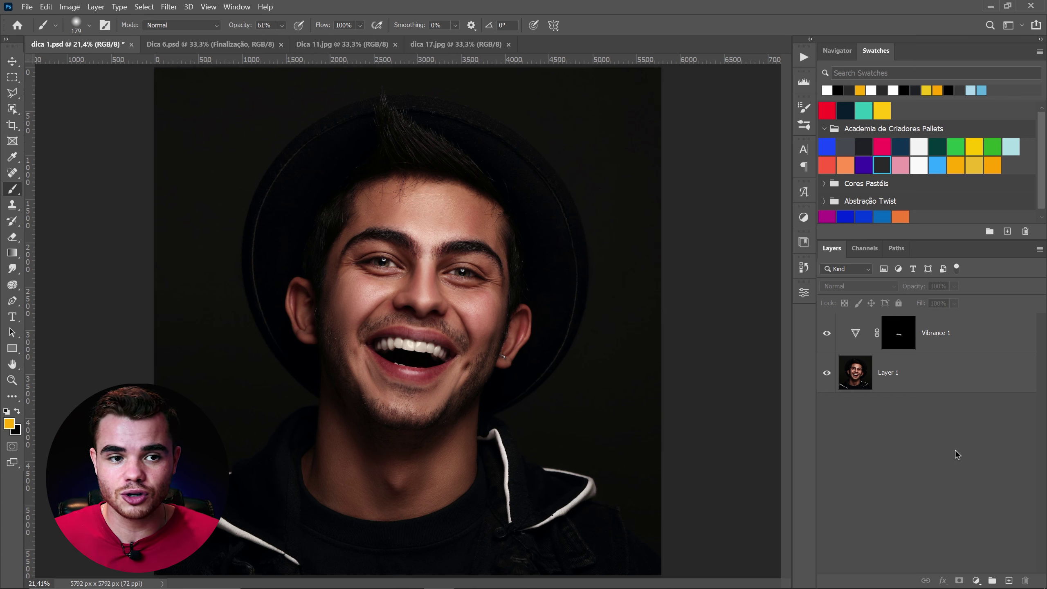
{"action": "left_click", "coordinate": [939, 338]}
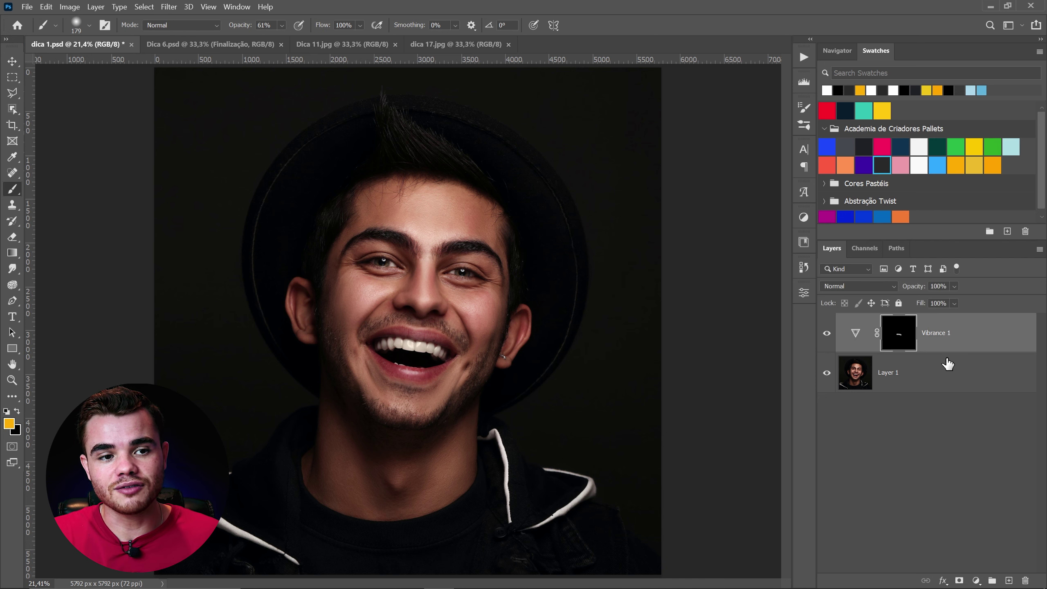
{"action": "left_click", "coordinate": [955, 373], "text": "shift"}
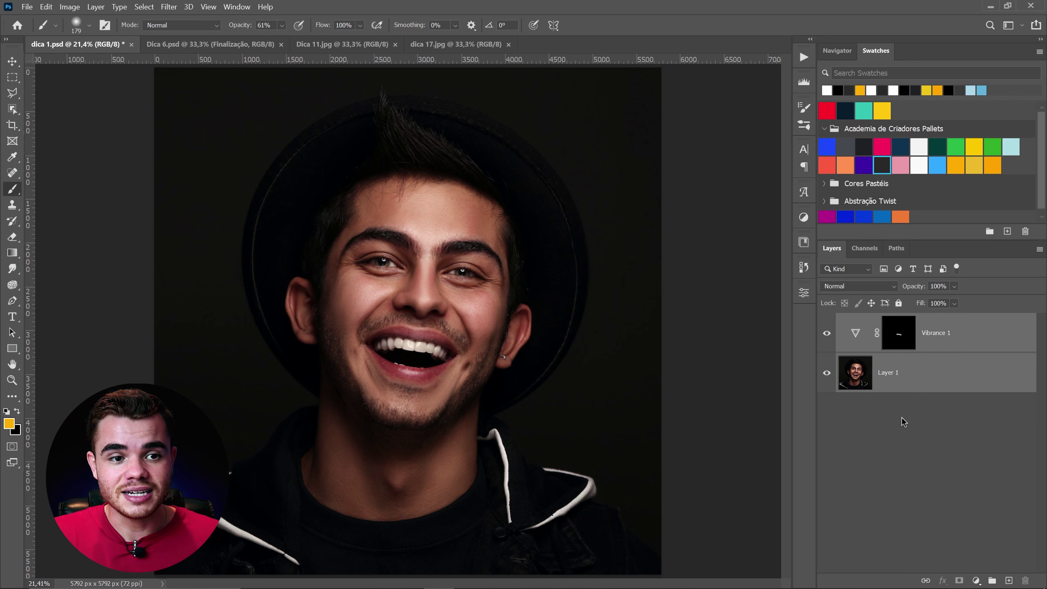
{"action": "key", "text": "ctrl+j"}
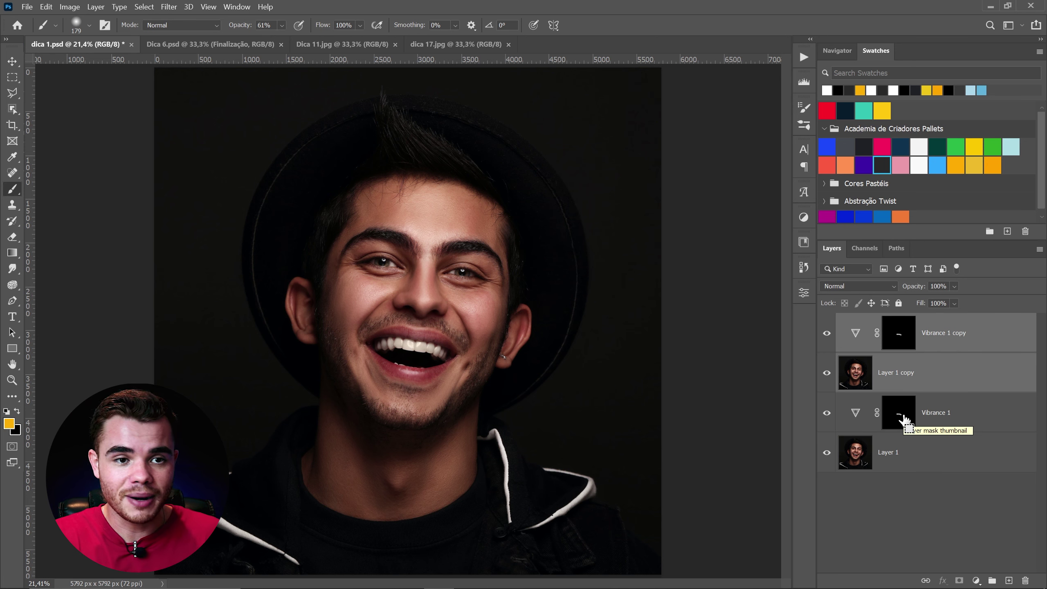
{"action": "key", "text": "ctrl+e"}
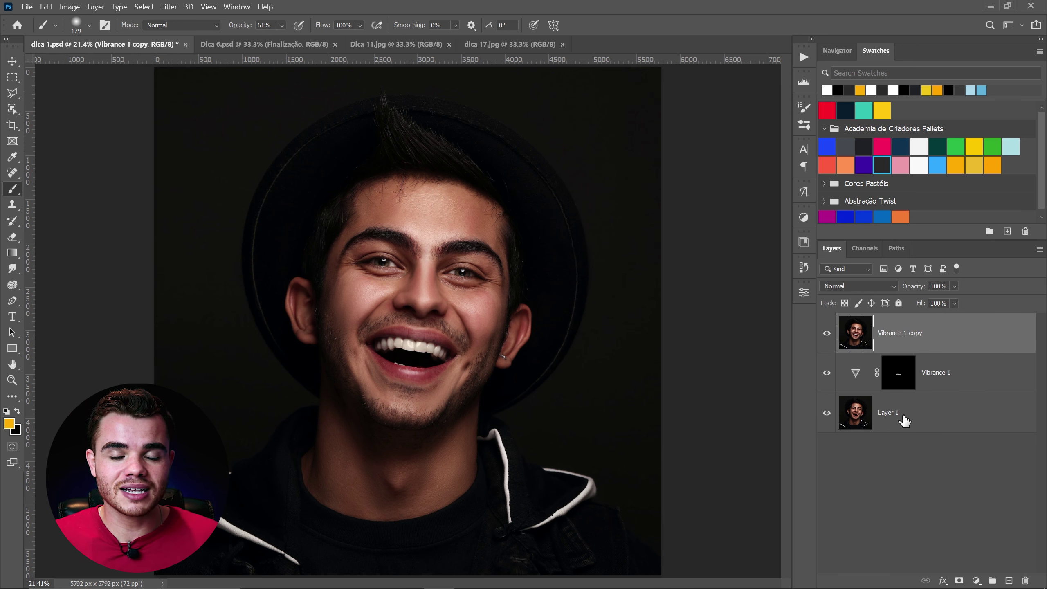
Step: Undo the merge and the duplication of the two layers
{"action": "key", "text": "ctrl+z"}
{"action": "key", "text": "ctrl+z"}
{"action": "left_click", "coordinate": [903, 414]}
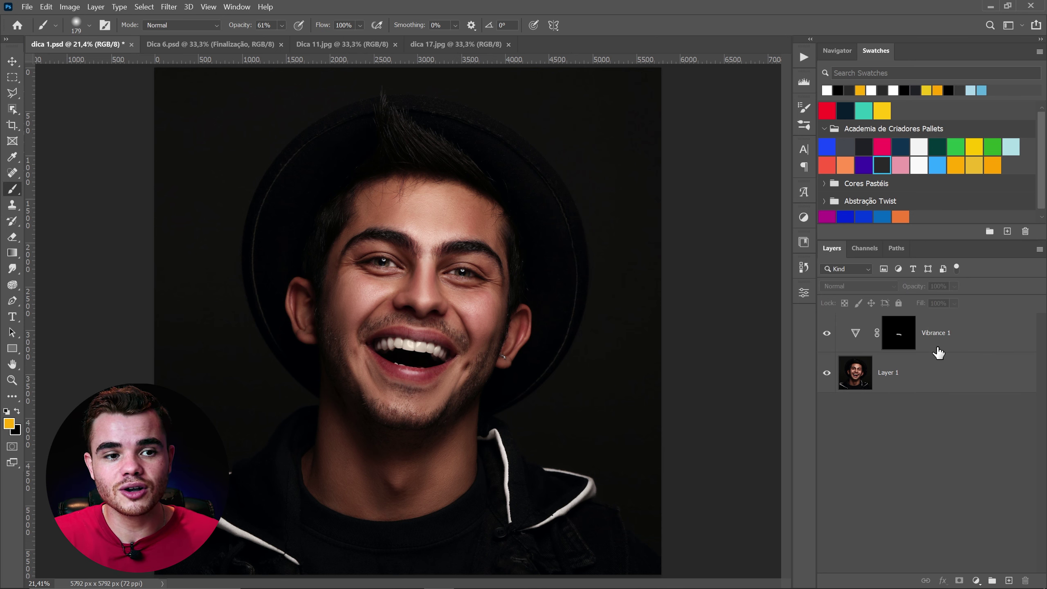
Step: Stamp the Vibrance 1 and Layer 1 layers into a new merged layer on top, keeping the originals
{"action": "left_click", "coordinate": [941, 348]}
{"action": "left_click", "coordinate": [941, 375], "text": "shift"}
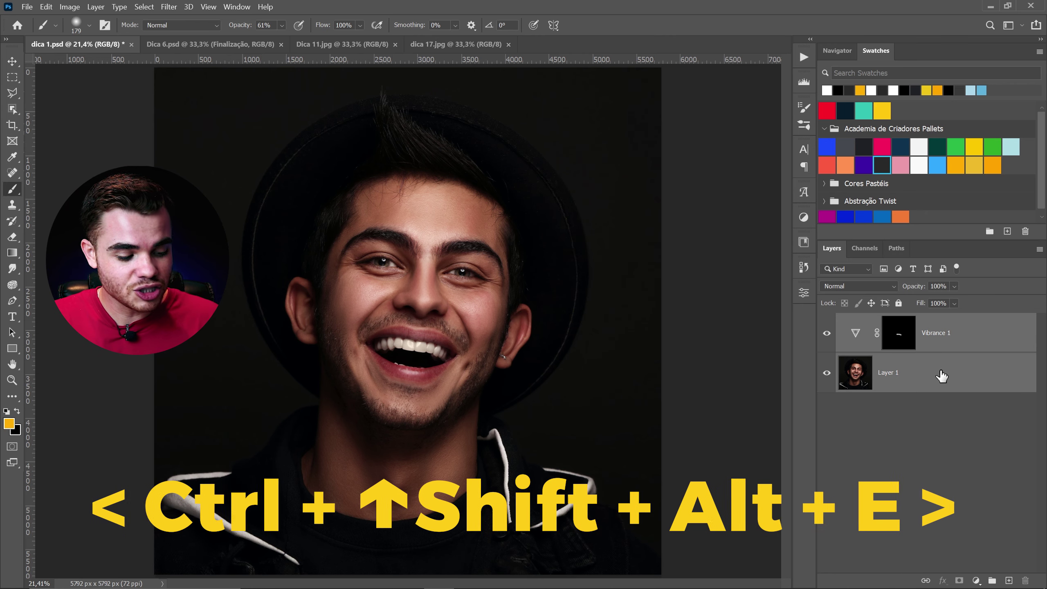
{"action": "key", "text": "ctrl+shift+alt+e"}
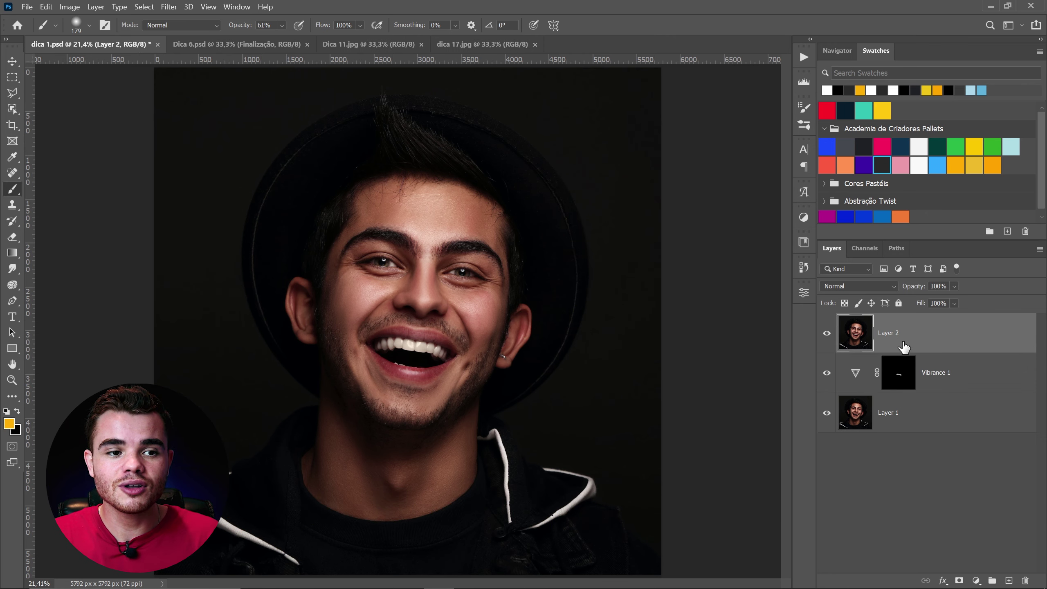
Step: Hide the Vibrance 1 and Layer 1 layers, leave the merged Layer 2 visible, and select it
{"action": "left_click_drag", "start_coordinate": [827, 373], "coordinate": [828, 436]}
{"action": "left_click", "coordinate": [823, 335]}
{"action": "left_click", "coordinate": [824, 335]}
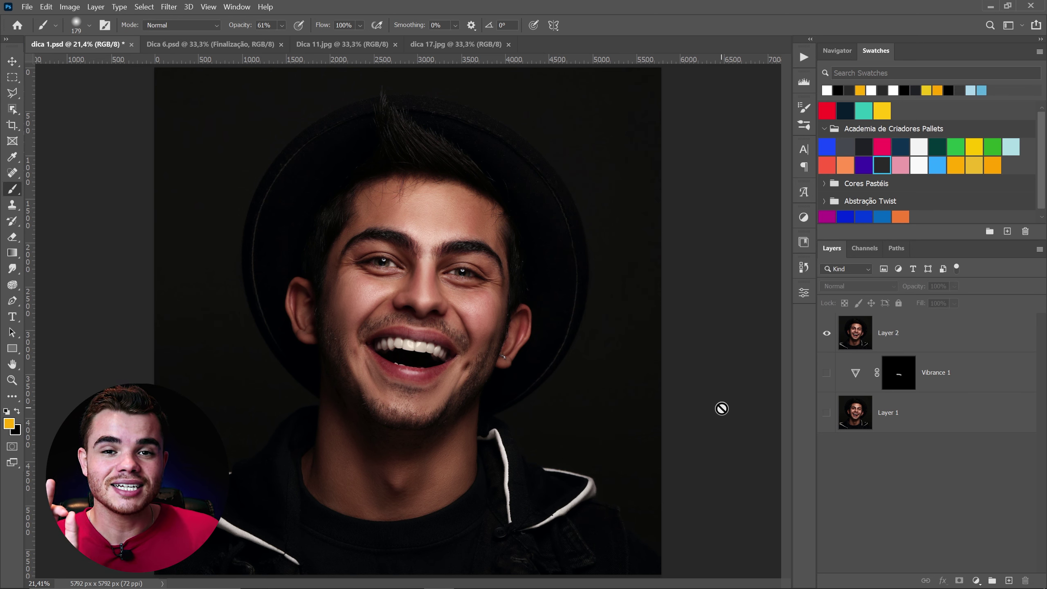
{"action": "key", "text": "v"}
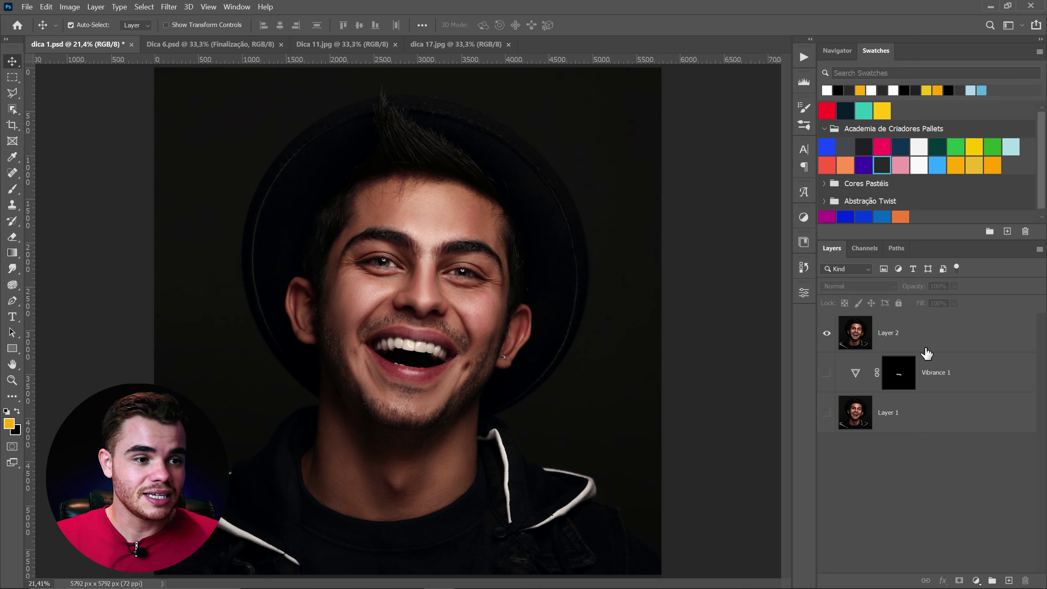
{"action": "left_click", "coordinate": [927, 346]}
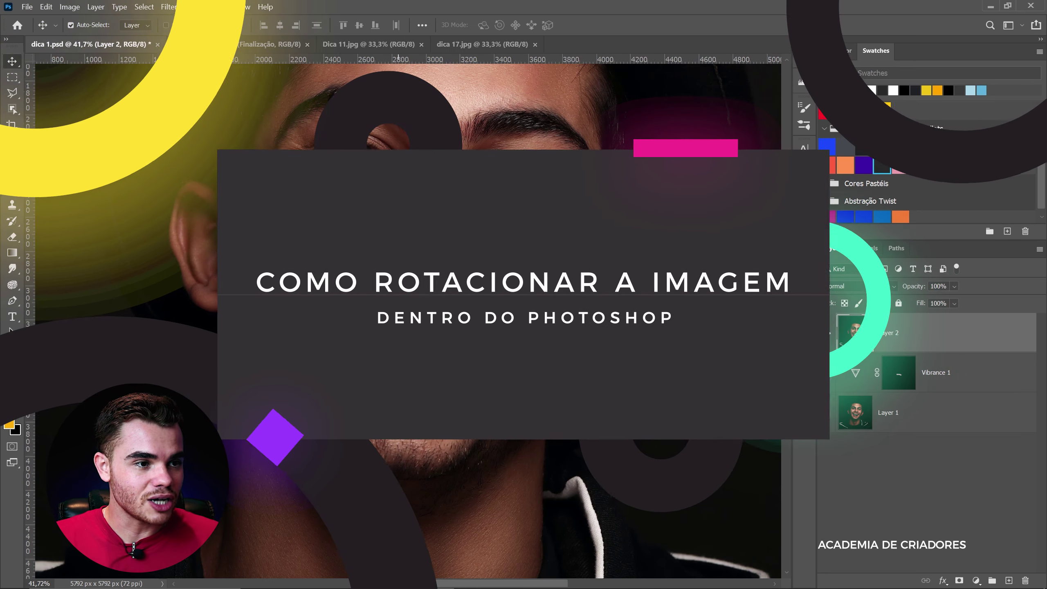
Step: Paint a white line around the ear and down the jaw on Layer 2 with the 48 px brush at 100% opacity
{"action": "key", "text": "b"}
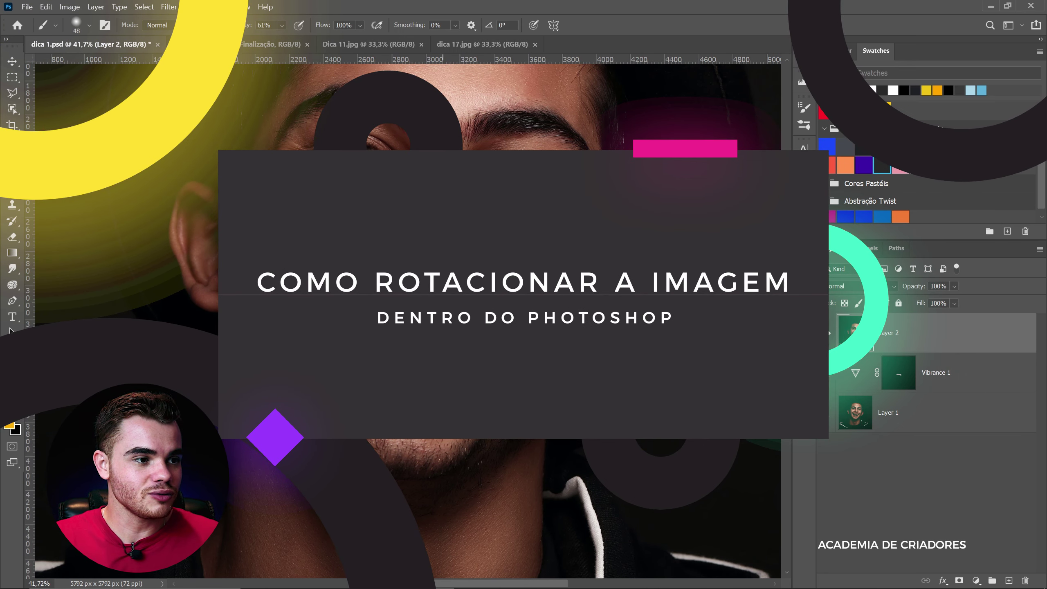
{"action": "key", "text": "x"}
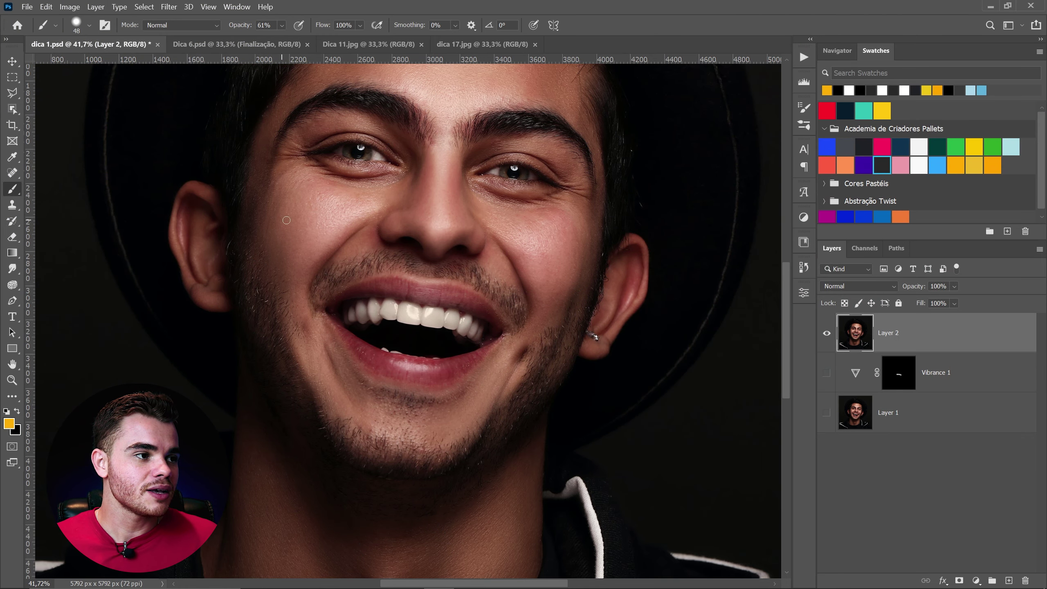
{"action": "mouse_move", "coordinate": [226, 210]}
{"action": "left_mouse_down"}
{"action": "mouse_move", "coordinate": [188, 184]}
{"action": "mouse_move", "coordinate": [164, 264]}
{"action": "mouse_move", "coordinate": [206, 285]}
{"action": "left_mouse_up"}
{"action": "key", "text": "ctrl+z"}
{"action": "key", "text": "x"}
{"action": "key", "text": "x"}
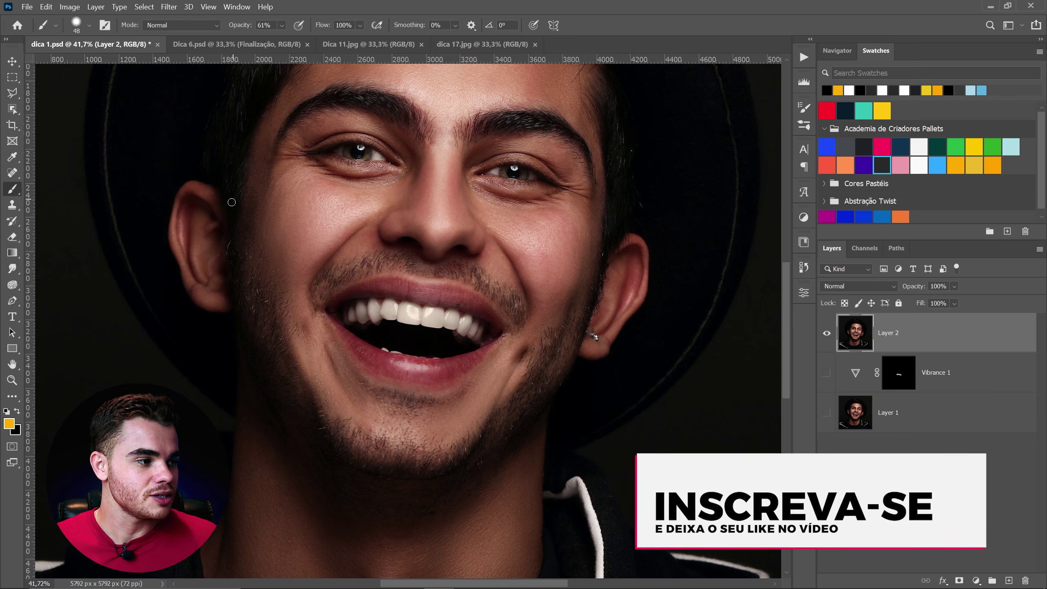
{"action": "key", "text": "d"}
{"action": "key", "text": "x"}
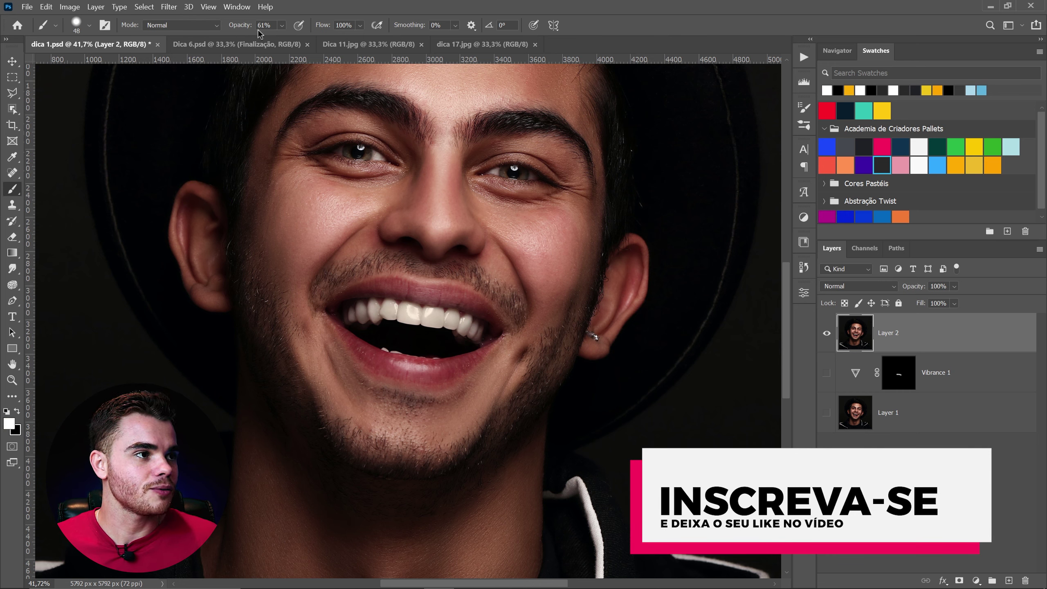
{"action": "left_click_drag", "start_coordinate": [237, 27], "coordinate": [297, 27]}
{"action": "mouse_move", "coordinate": [229, 174]}
{"action": "left_mouse_down"}
{"action": "mouse_move", "coordinate": [221, 223]}
{"action": "mouse_move", "coordinate": [199, 180]}
{"action": "mouse_move", "coordinate": [172, 211]}
{"action": "mouse_move", "coordinate": [165, 242]}
{"action": "mouse_move", "coordinate": [210, 308]}
{"action": "mouse_move", "coordinate": [235, 312]}
{"action": "mouse_move", "coordinate": [232, 456]}
{"action": "left_mouse_up"}
Step: Rotate the canvas view to -141° and extend the white outline along the neck to the shirt collar
{"action": "left_click_drag", "start_coordinate": [283, 414], "coordinate": [328, 203]}
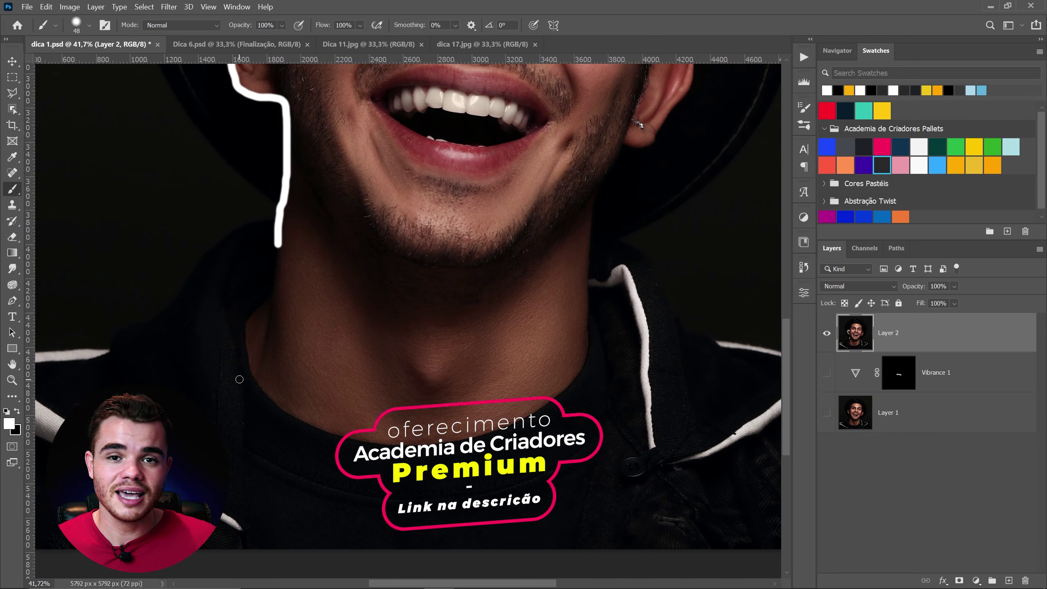
{"action": "key", "text": "r"}
{"action": "mouse_move", "coordinate": [548, 137]}
{"action": "left_mouse_down"}
{"action": "mouse_move", "coordinate": [590, 178]}
{"action": "mouse_move", "coordinate": [510, 296]}
{"action": "mouse_move", "coordinate": [433, 129]}
{"action": "mouse_move", "coordinate": [217, 210]}
{"action": "mouse_move", "coordinate": [208, 370]}
{"action": "left_mouse_up"}
{"action": "left_click_drag", "start_coordinate": [469, 312], "coordinate": [504, 207]}
{"action": "key", "text": "b"}
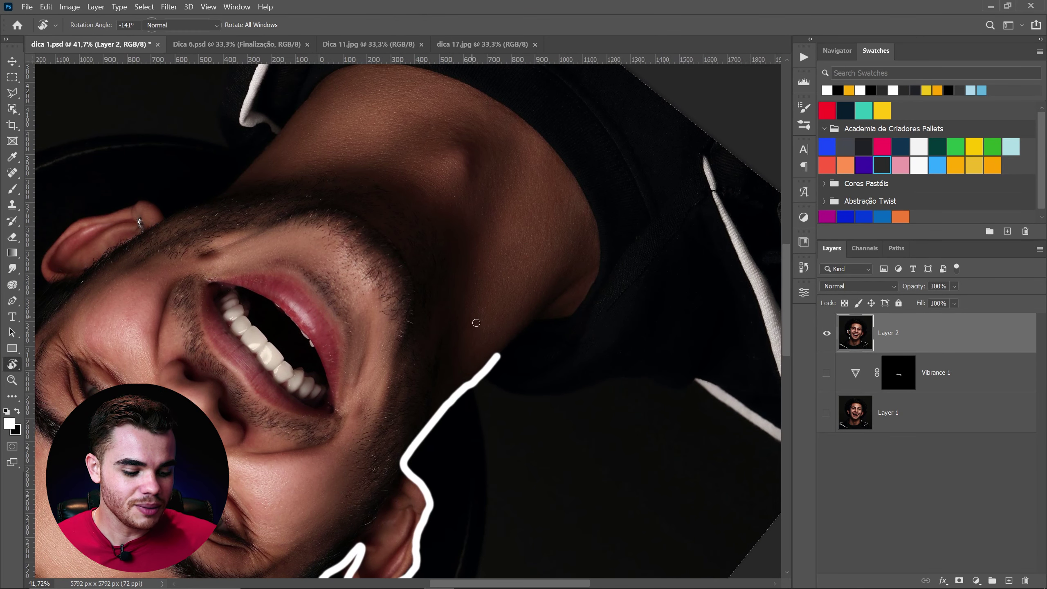
{"action": "left_click_drag", "start_coordinate": [500, 354], "coordinate": [593, 275]}
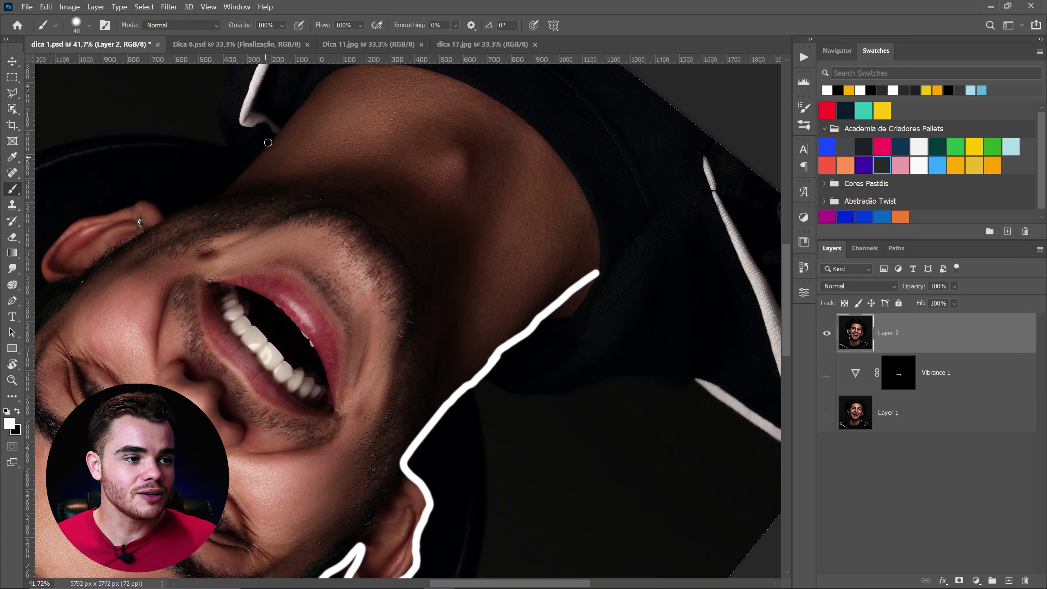
Step: Continue the white outline on Layer 2 up the other side of the neck, around the ear and along the hair
{"action": "left_click_drag", "start_coordinate": [268, 142], "coordinate": [435, 204]}
{"action": "mouse_move", "coordinate": [496, 140]}
{"action": "left_mouse_down"}
{"action": "mouse_move", "coordinate": [390, 240]}
{"action": "mouse_move", "coordinate": [348, 259]}
{"action": "mouse_move", "coordinate": [340, 246]}
{"action": "mouse_move", "coordinate": [251, 271]}
{"action": "mouse_move", "coordinate": [227, 312]}
{"action": "mouse_move", "coordinate": [242, 324]}
{"action": "mouse_move", "coordinate": [190, 396]}
{"action": "left_mouse_up"}
{"action": "mouse_move", "coordinate": [167, 503]}
{"action": "left_mouse_down"}
{"action": "mouse_move", "coordinate": [320, 232]}
{"action": "mouse_move", "coordinate": [333, 238]}
{"action": "mouse_move", "coordinate": [286, 326]}
{"action": "mouse_move", "coordinate": [331, 472]}
{"action": "left_mouse_up"}
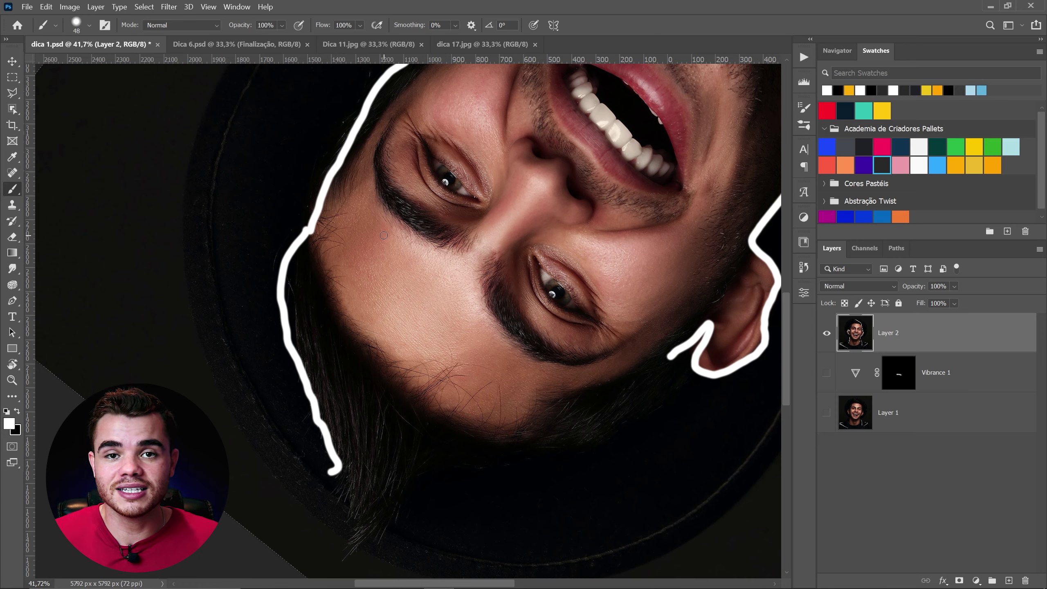
Step: Reset the canvas view rotation to 0° and fit the whole portrait on screen
{"action": "key", "text": "r"}
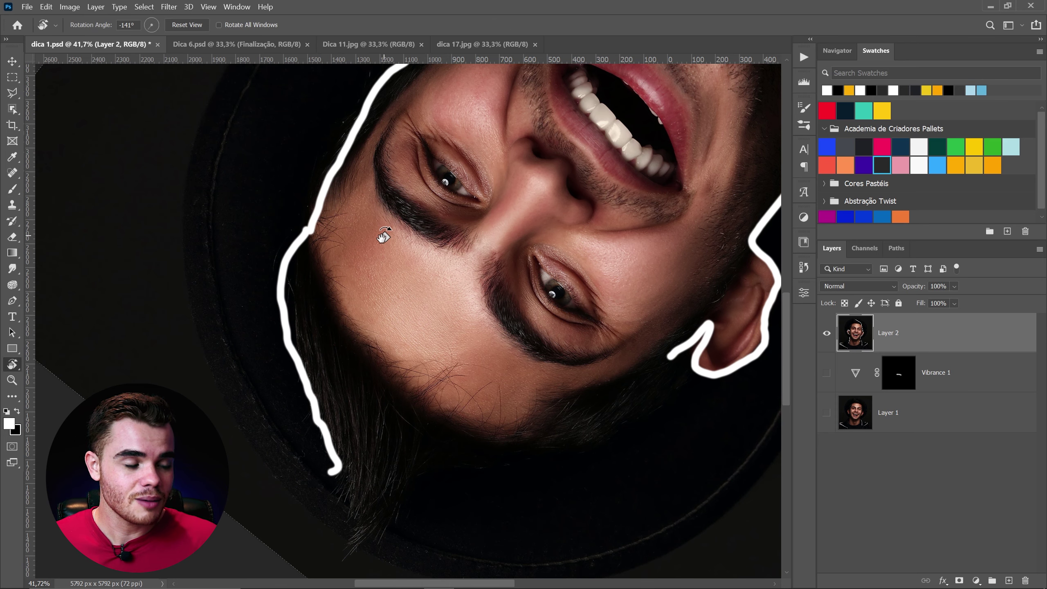
{"action": "key", "text": "Escape"}
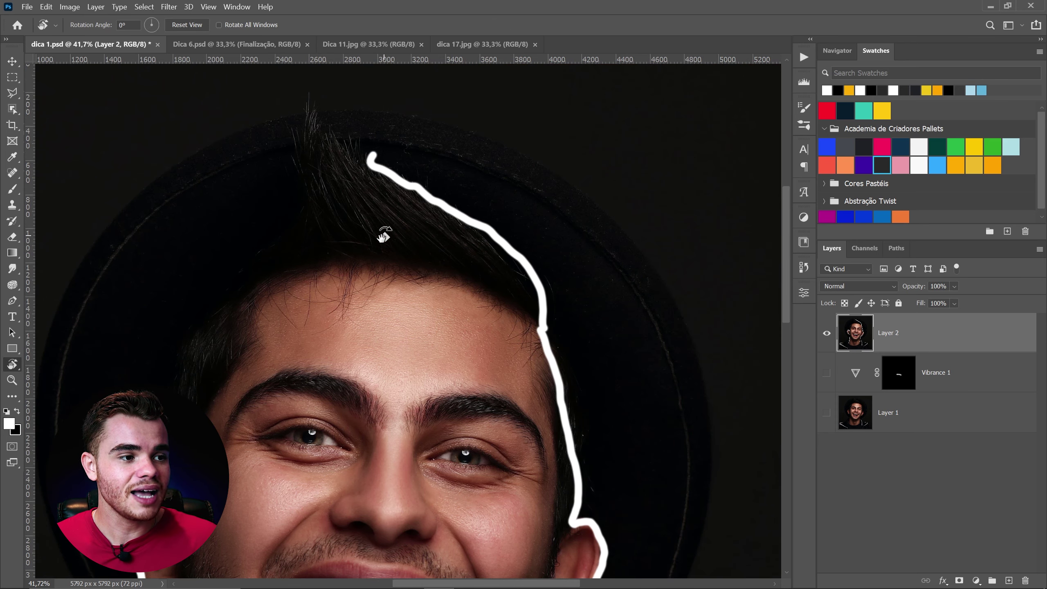
{"action": "key", "text": "ctrl+0"}
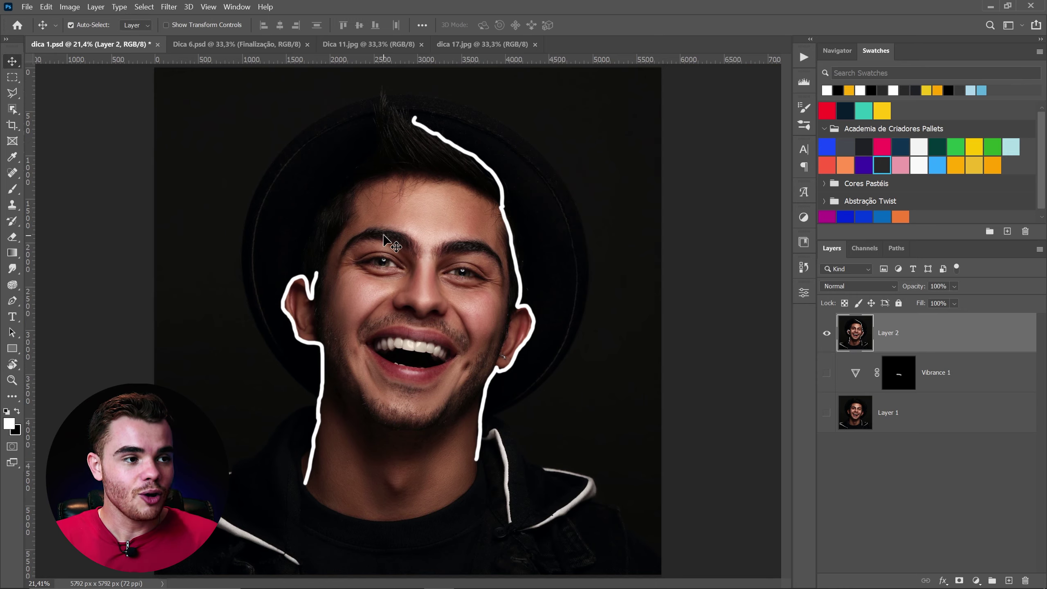
{"action": "key", "text": "ctrl+minus"}
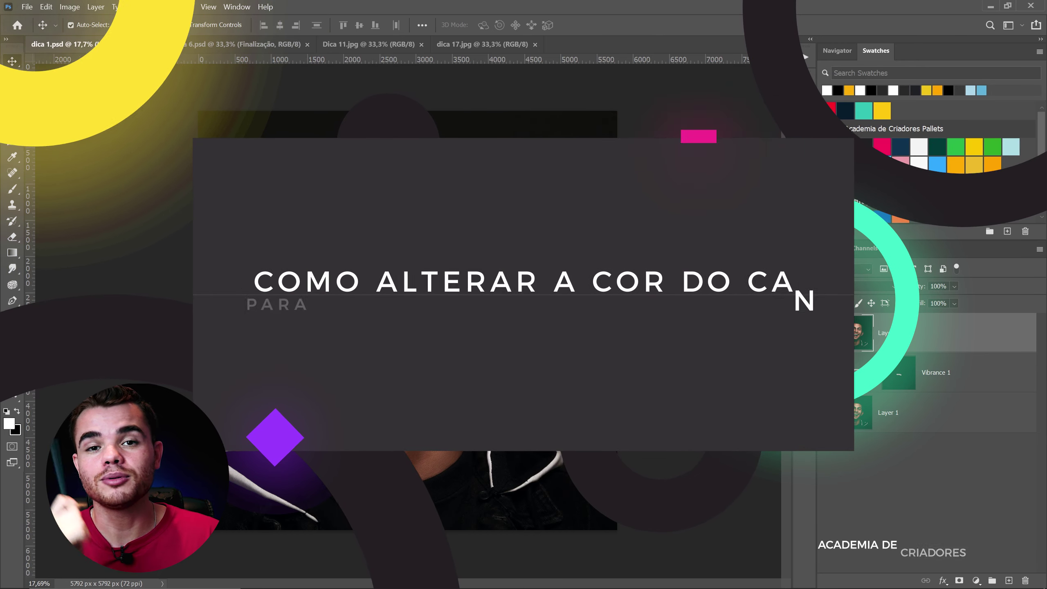
Step: Change the workspace area surrounding the image to a custom white canvas color, ffffff
{"action": "scroll", "coordinate": [517, 331], "scroll_direction": "down", "scroll_amount": 3}
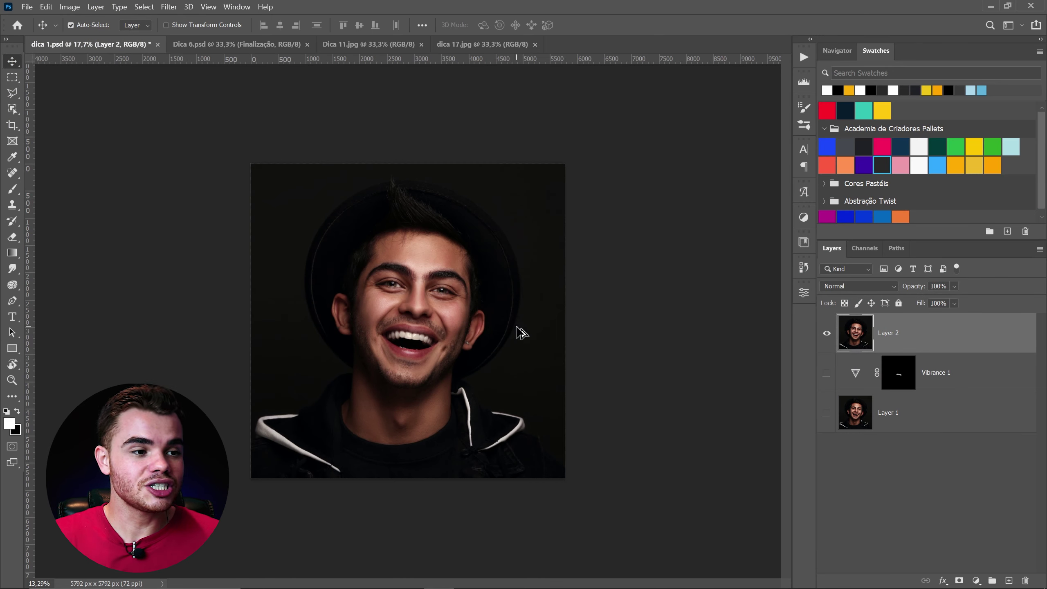
{"action": "scroll", "coordinate": [417, 354], "scroll_direction": "up", "scroll_amount": 2}
{"action": "scroll", "coordinate": [418, 356], "scroll_direction": "up", "scroll_amount": 2}
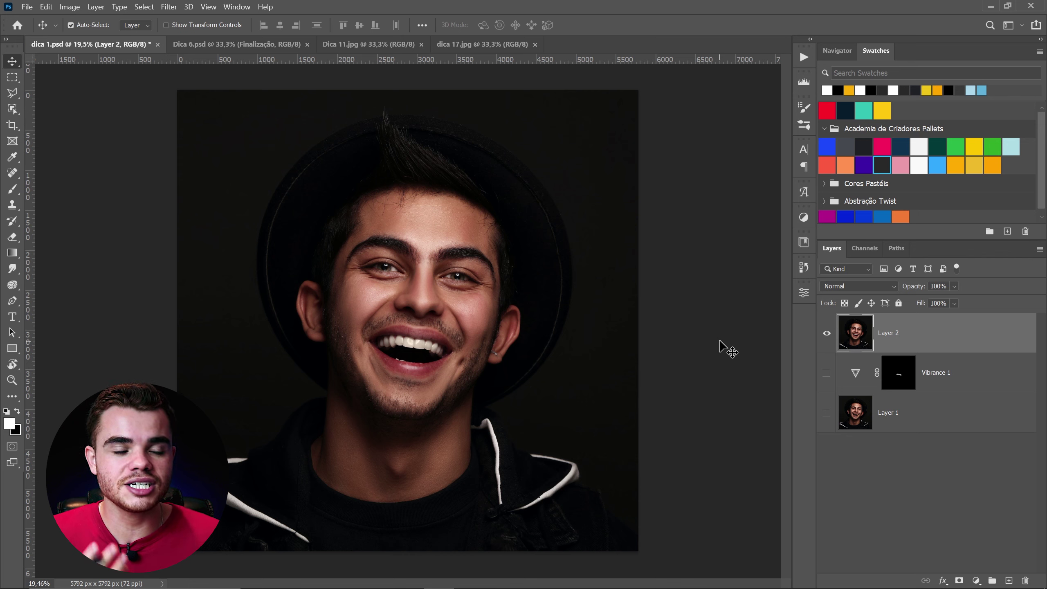
{"action": "scroll", "coordinate": [680, 309], "scroll_direction": "down", "scroll_amount": 4}
{"action": "scroll", "coordinate": [658, 330], "scroll_direction": "down", "scroll_amount": 3}
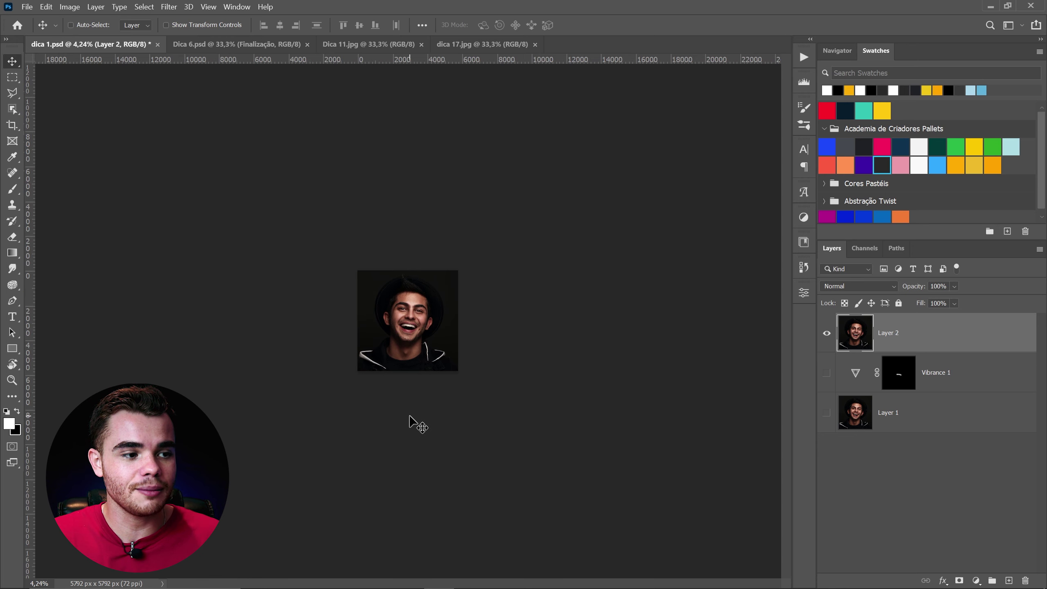
{"action": "key", "text": "ctrl+0"}
{"action": "scroll", "coordinate": [419, 425], "scroll_direction": "down", "scroll_amount": 3}
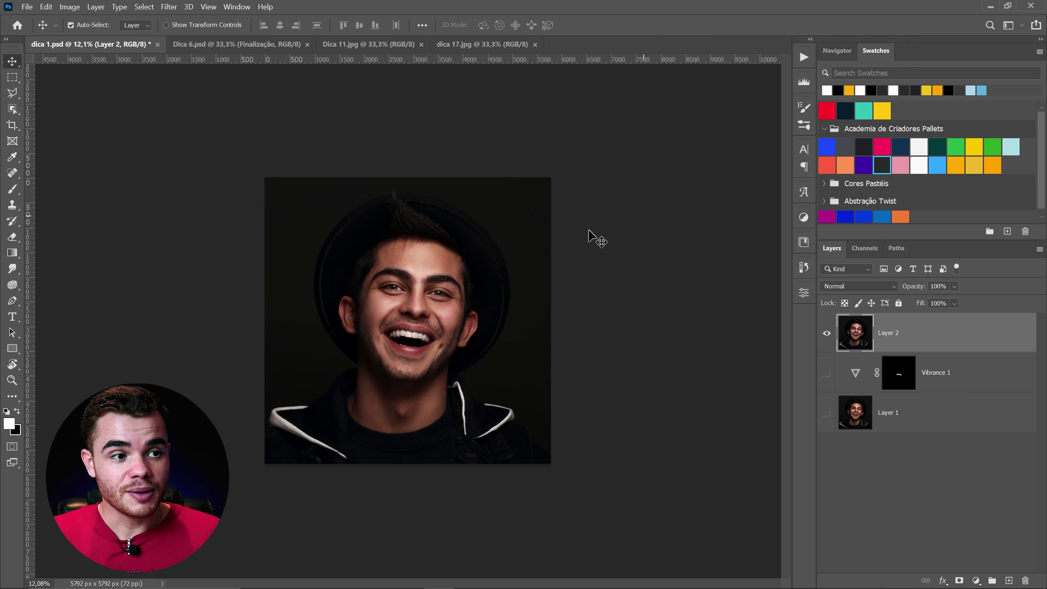
{"action": "right_click", "coordinate": [645, 212]}
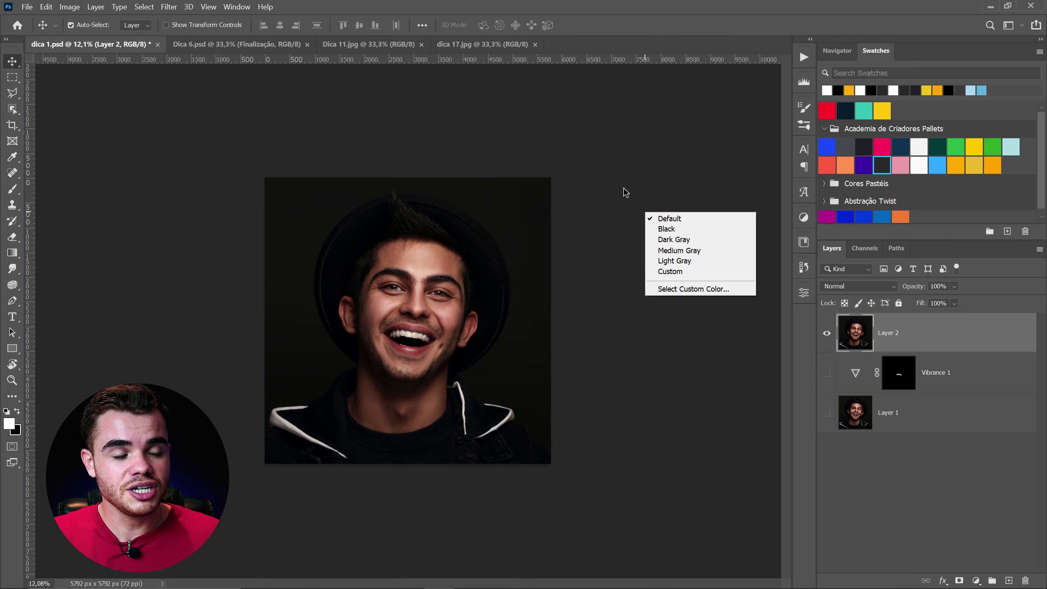
{"action": "left_click", "coordinate": [702, 289]}
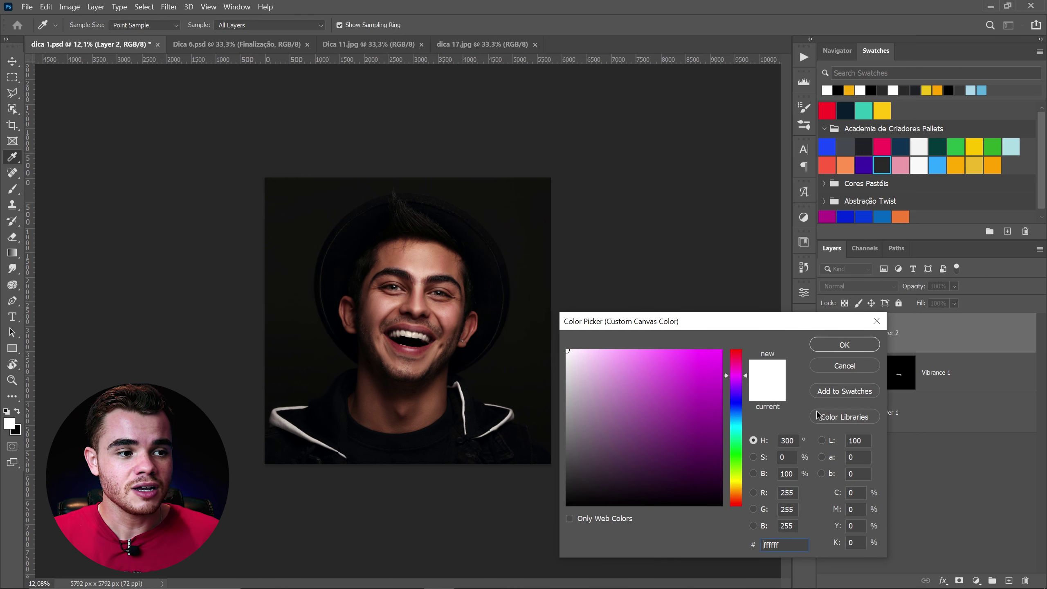
{"action": "left_click", "coordinate": [844, 344]}
{"action": "key", "text": "v"}
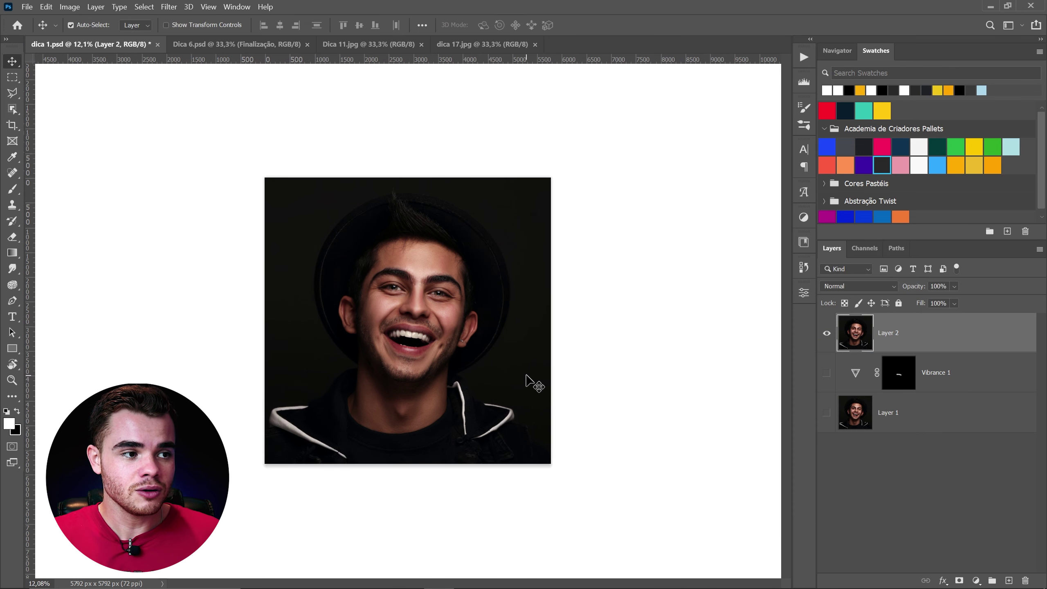
Step: Lower Layer 2's opacity to 10%, raise it to 78%, and raise it again to 98%
{"action": "scroll", "coordinate": [526, 375], "scroll_direction": "up", "scroll_amount": 3}
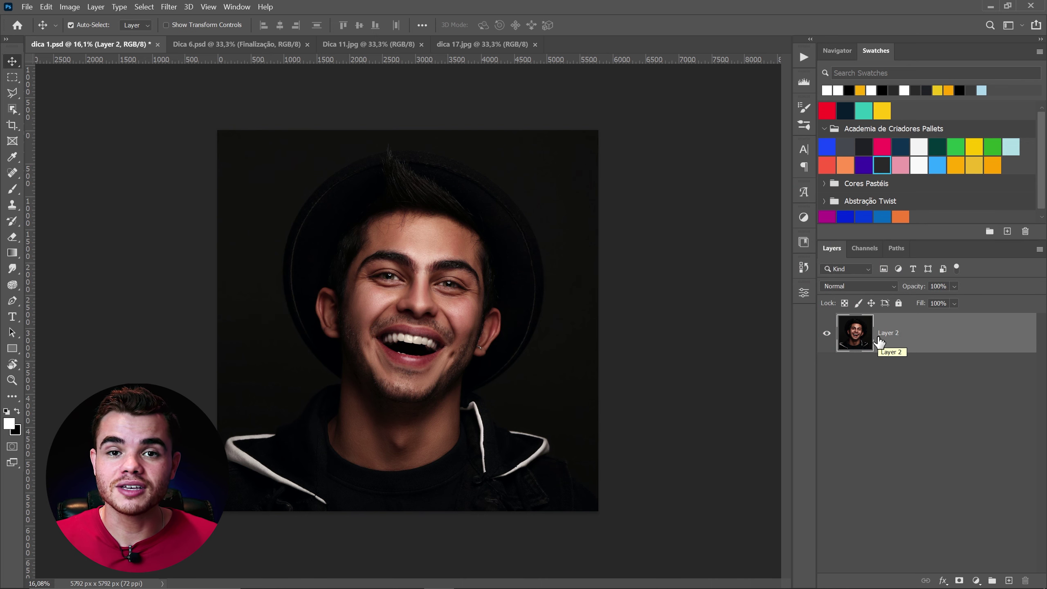
{"action": "key", "text": "1"}
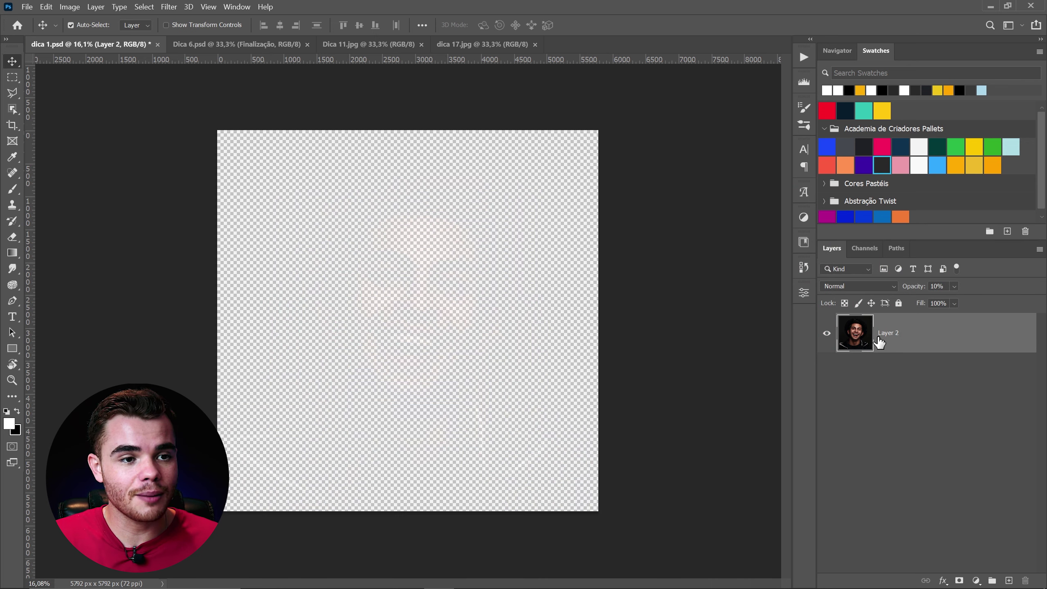
{"action": "key", "text": "2"}
{"action": "key", "text": "7"}
{"action": "key", "text": "8"}
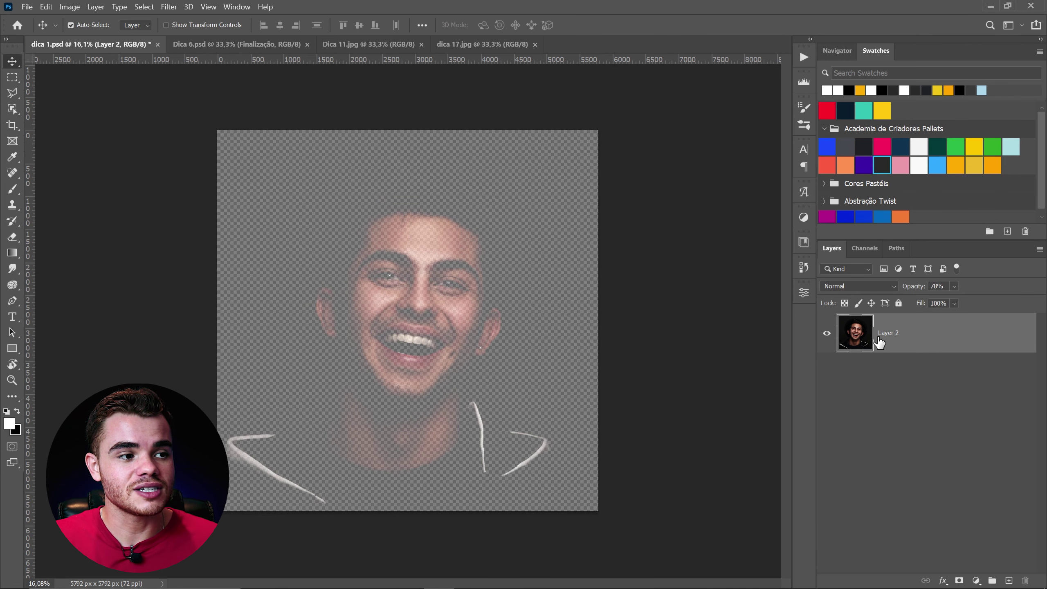
{"action": "key", "text": "9"}
{"action": "key", "text": "8"}
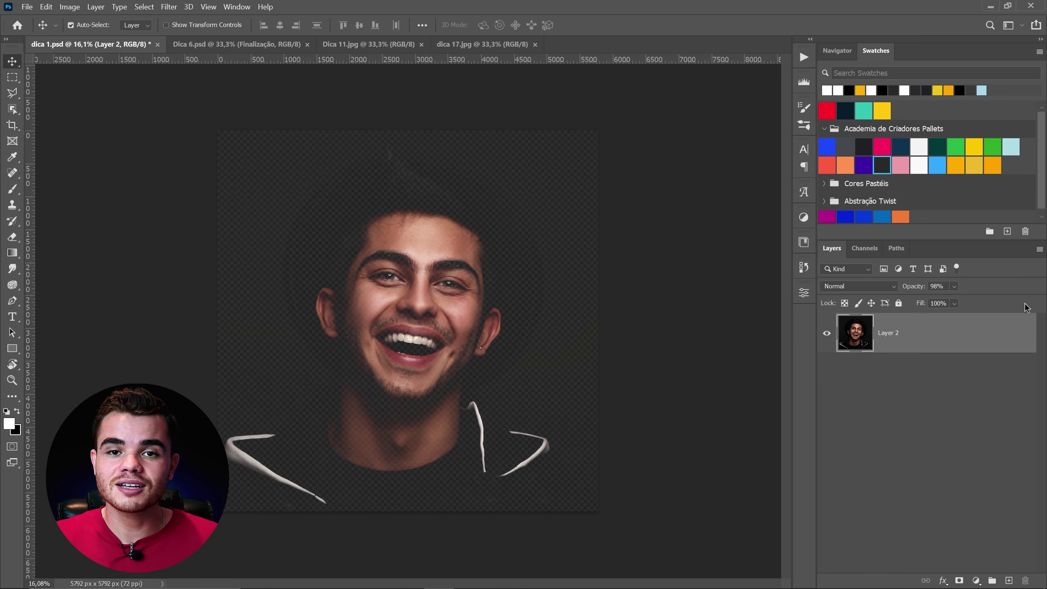
Step: Set Layer 2's opacity to 80%, 90% and 70% in turn, restore full opacity, and deselect the layer
{"action": "key", "text": "8"}
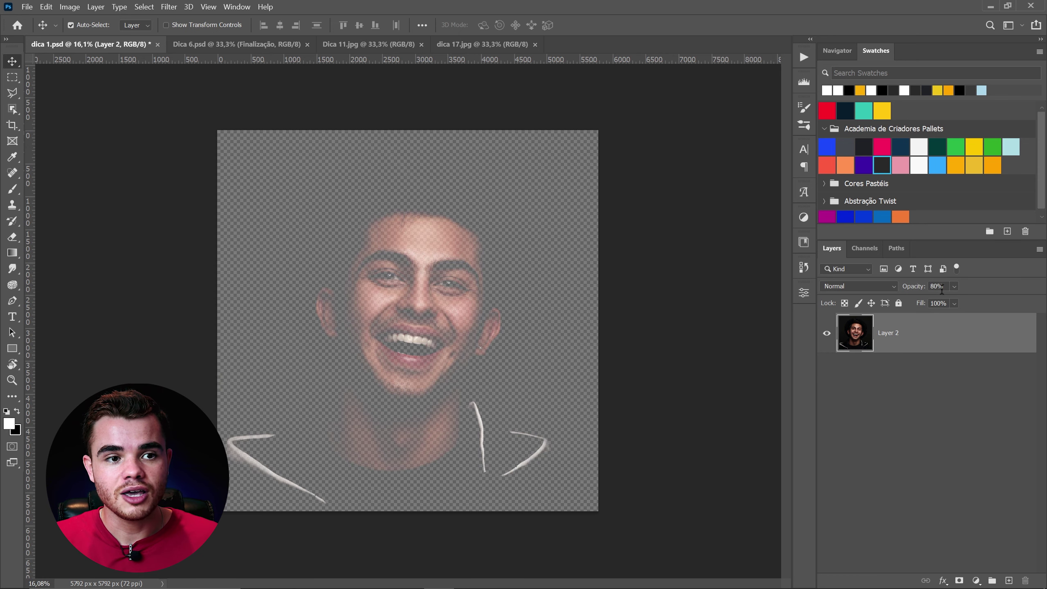
{"action": "key", "text": "9"}
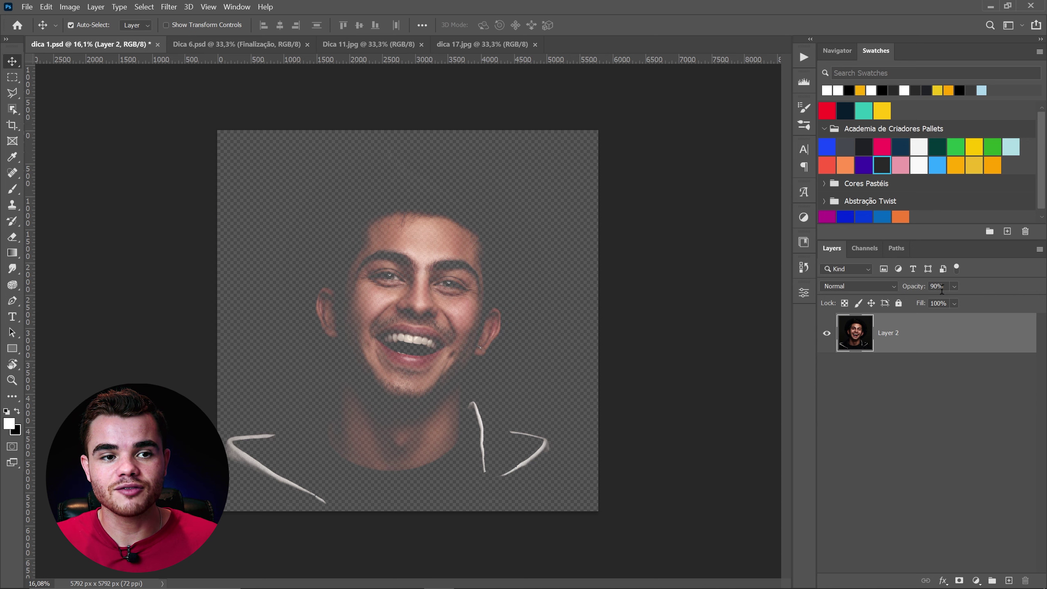
{"action": "key", "text": "7"}
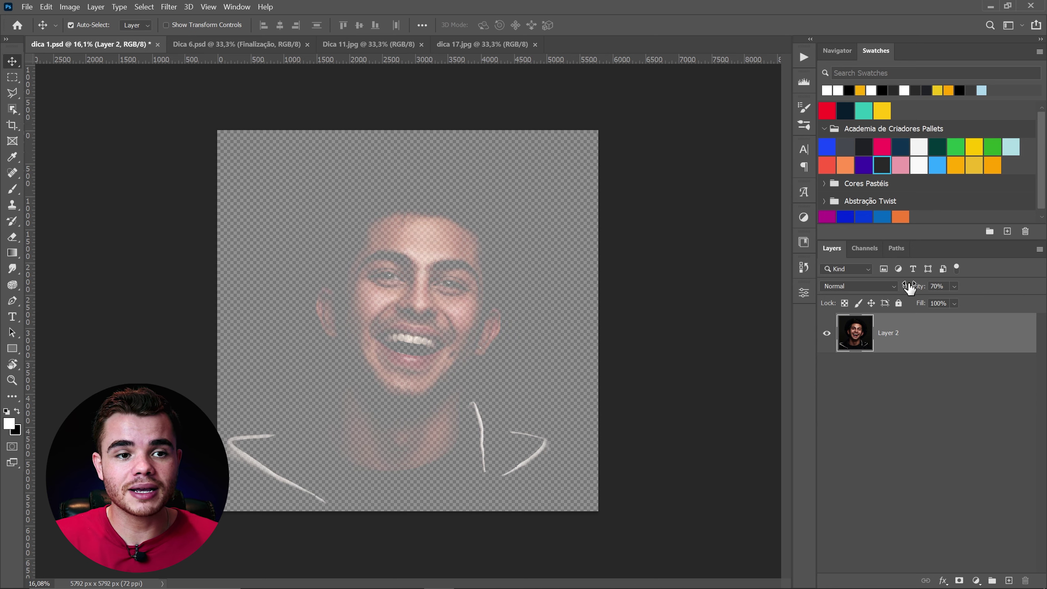
{"action": "key", "text": "0"}
{"action": "left_click", "coordinate": [982, 401]}
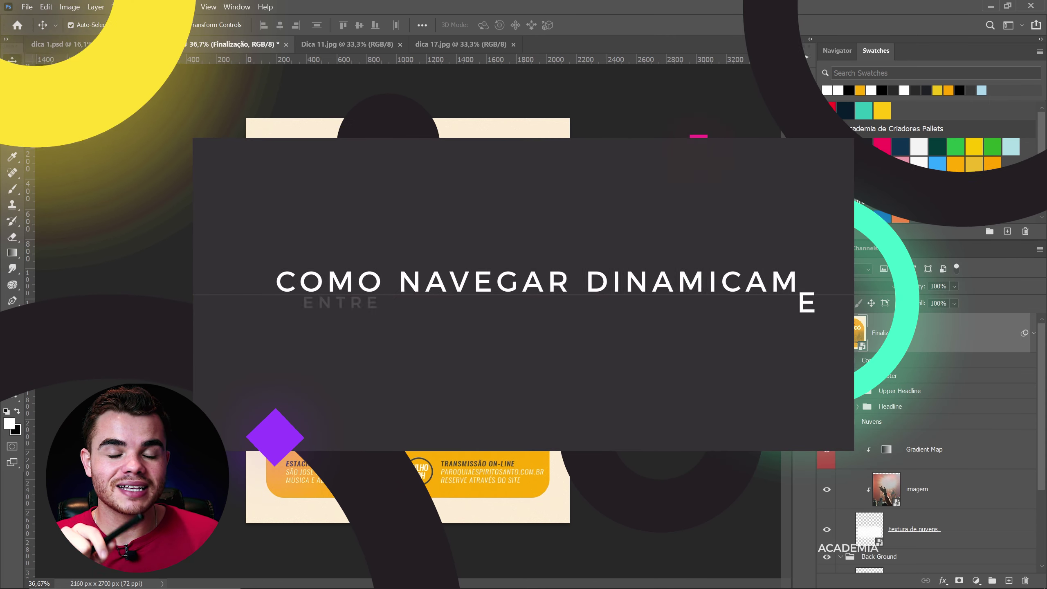
Step: Select the Footer group in Dica 6.psd and expand the Footer, Upper Headline and Headline groups
{"action": "left_click", "coordinate": [910, 445]}
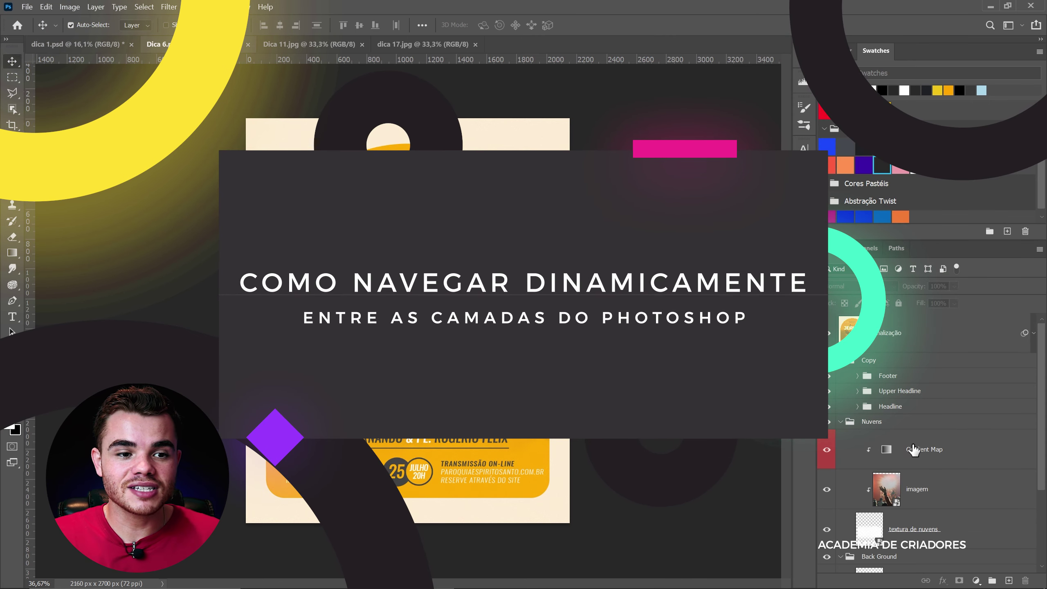
{"action": "left_click", "coordinate": [915, 409]}
{"action": "left_click", "coordinate": [916, 377]}
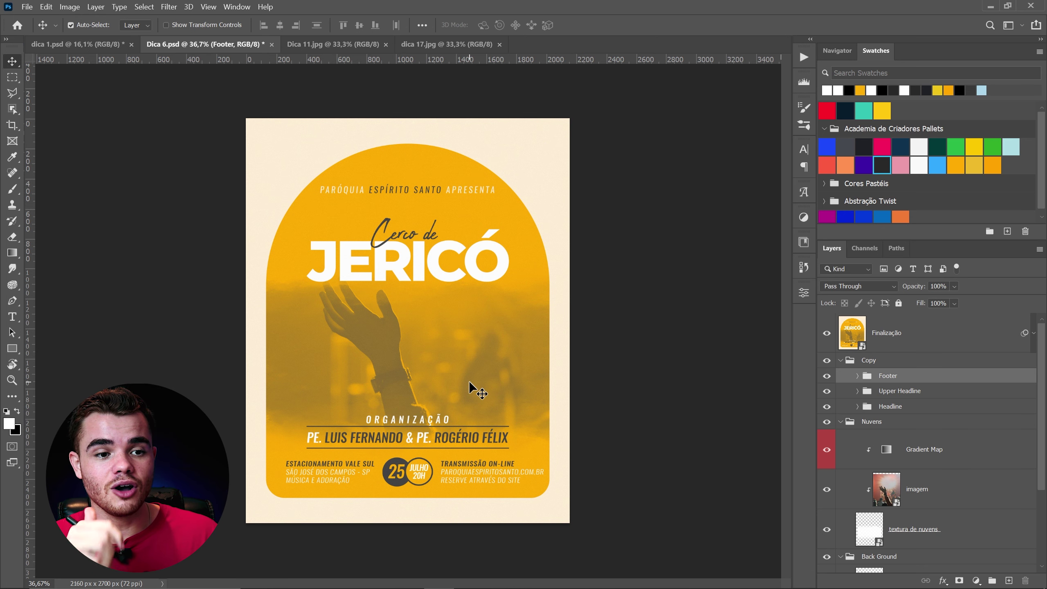
{"action": "left_click", "coordinate": [857, 376]}
{"action": "scroll", "coordinate": [866, 392], "scroll_direction": "down", "scroll_amount": 1}
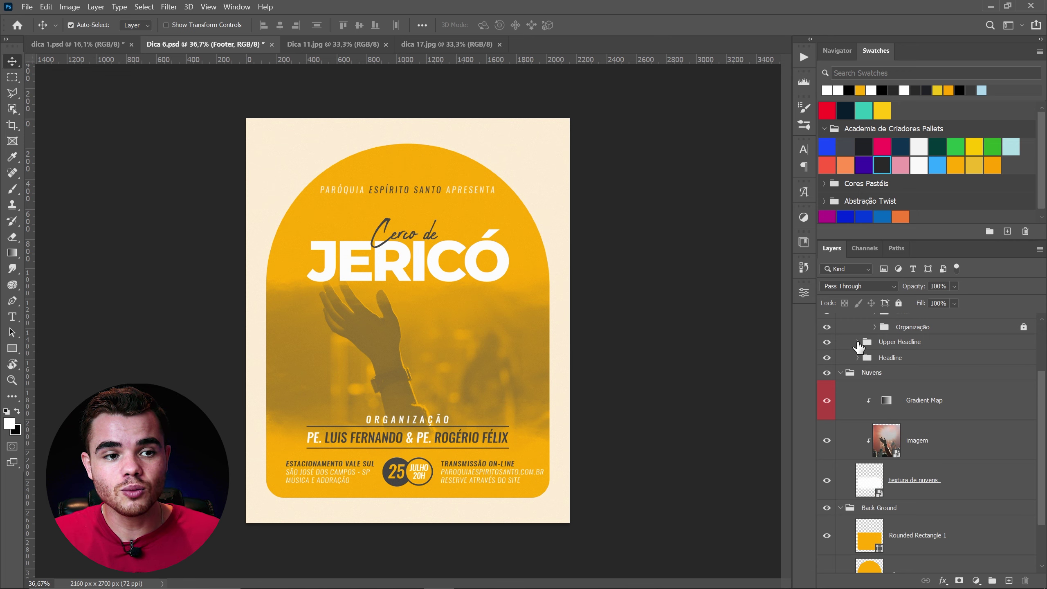
{"action": "left_click", "coordinate": [858, 343]}
{"action": "left_click", "coordinate": [858, 398]}
{"action": "scroll", "coordinate": [900, 503], "scroll_direction": "up", "scroll_amount": 3}
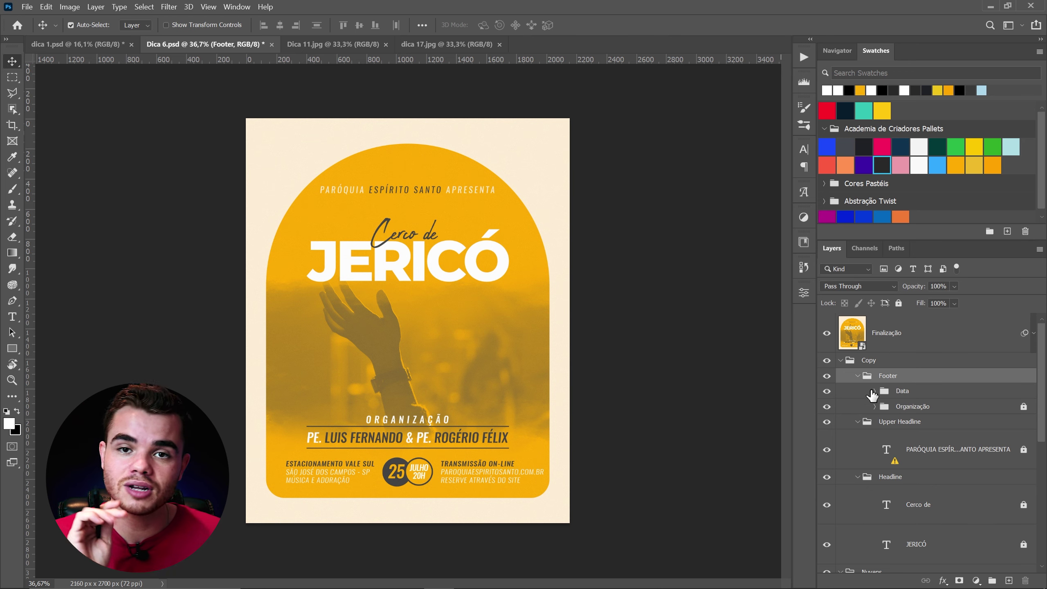
Step: Step the layer selection up and down the stack from Footer, finishing on the Headline group
{"action": "key", "text": "alt+bracketleft"}
{"action": "key", "text": "alt+bracketright"}
{"action": "key", "text": "alt+bracketright"}
{"action": "key", "text": "alt+bracketleft"}
{"action": "key", "text": "alt+bracketright"}
{"action": "key", "text": "alt+bracketright"}
{"action": "key", "text": "alt+bracketleft"}
{"action": "key", "text": "alt+bracketleft"}
{"action": "key", "text": "alt+bracketleft"}
{"action": "key", "text": "alt+bracketleft"}
{"action": "key", "text": "alt+bracketleft"}
{"action": "key", "text": "alt+bracketleft"}
{"action": "key", "text": "alt+bracketleft"}
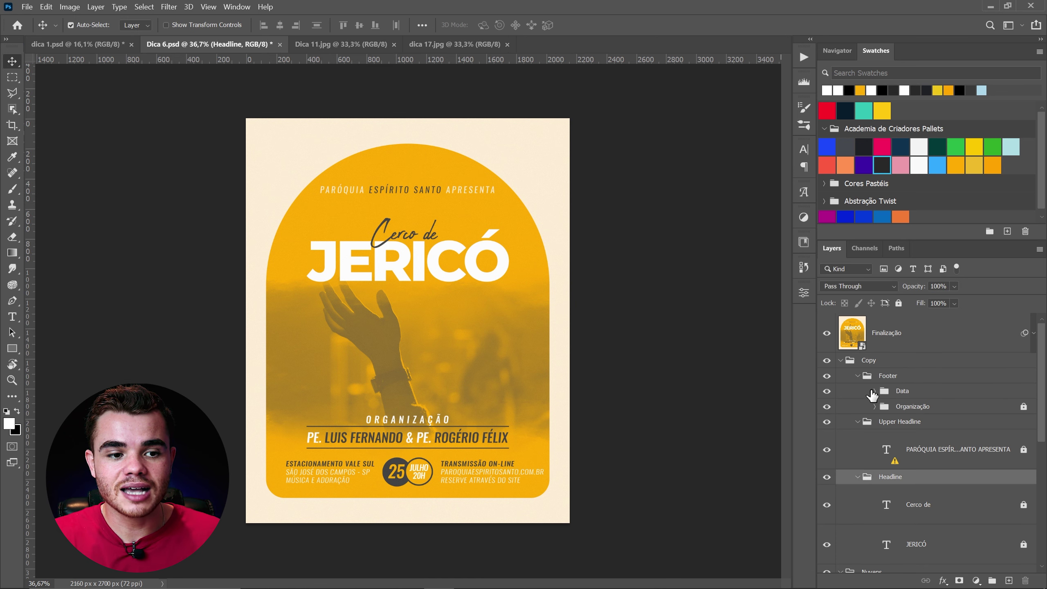
Step: Select the Data group and step the selection back and forth through its neighbouring layers, finishing on the Organização group
{"action": "left_click", "coordinate": [891, 391]}
{"action": "key", "text": "alt+bracketleft"}
{"action": "key", "text": "alt+bracketleft"}
{"action": "key", "text": "alt+bracketleft"}
{"action": "key", "text": "alt+bracketright"}
{"action": "key", "text": "alt+bracketright"}
{"action": "key", "text": "alt+bracketleft"}
{"action": "key", "text": "alt+bracketright"}
{"action": "key", "text": "alt+bracketright"}
{"action": "key", "text": "alt+bracketleft"}
{"action": "key", "text": "alt+bracketleft"}
{"action": "key", "text": "alt+bracketright"}
{"action": "key", "text": "alt+bracketleft"}
{"action": "key", "text": "alt+bracketright"}
{"action": "key", "text": "alt+bracketright"}
{"action": "key", "text": "alt+bracketleft"}
{"action": "key", "text": "alt+bracketright"}
{"action": "key", "text": "alt+bracketleft"}
{"action": "key", "text": "alt+bracketright"}
{"action": "key", "text": "alt+bracketright"}
{"action": "key", "text": "alt+bracketleft"}
{"action": "key", "text": "alt+bracketleft"}
{"action": "key", "text": "x"}
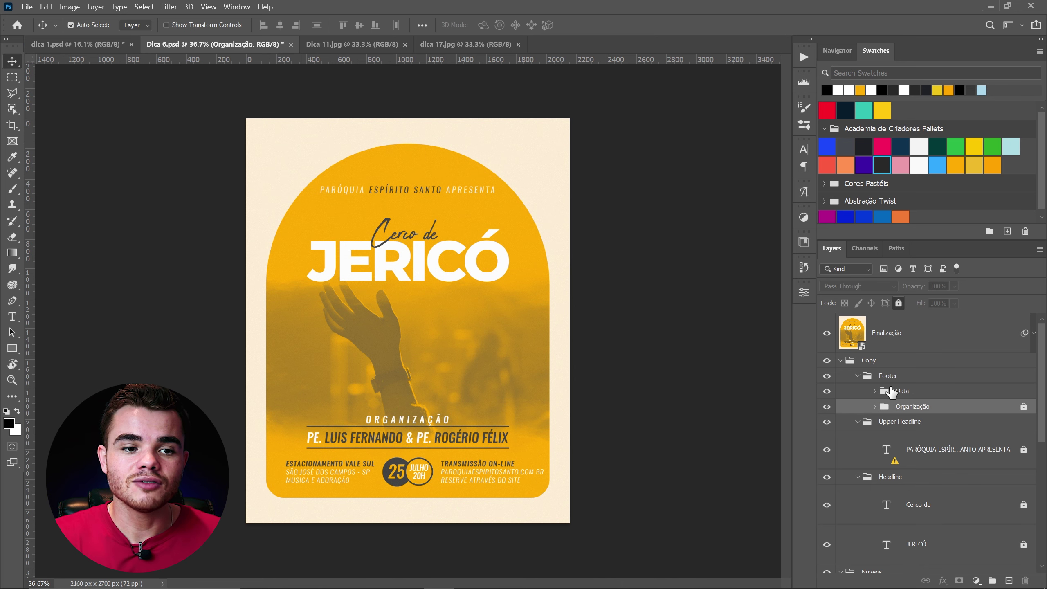
Step: Select the imagem layer and move it repeatedly above and back below the Gradient Map layer
{"action": "left_click", "coordinate": [338, 455]}
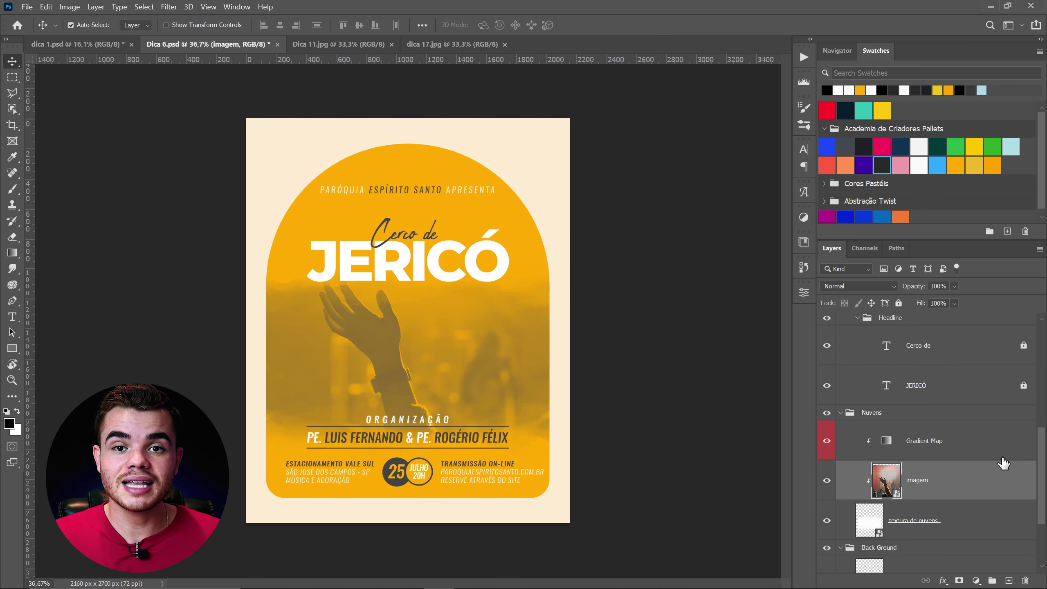
{"action": "key", "text": "ctrl"}
{"action": "key", "text": "ctrl+]"}
{"action": "key", "text": "ctrl+["}
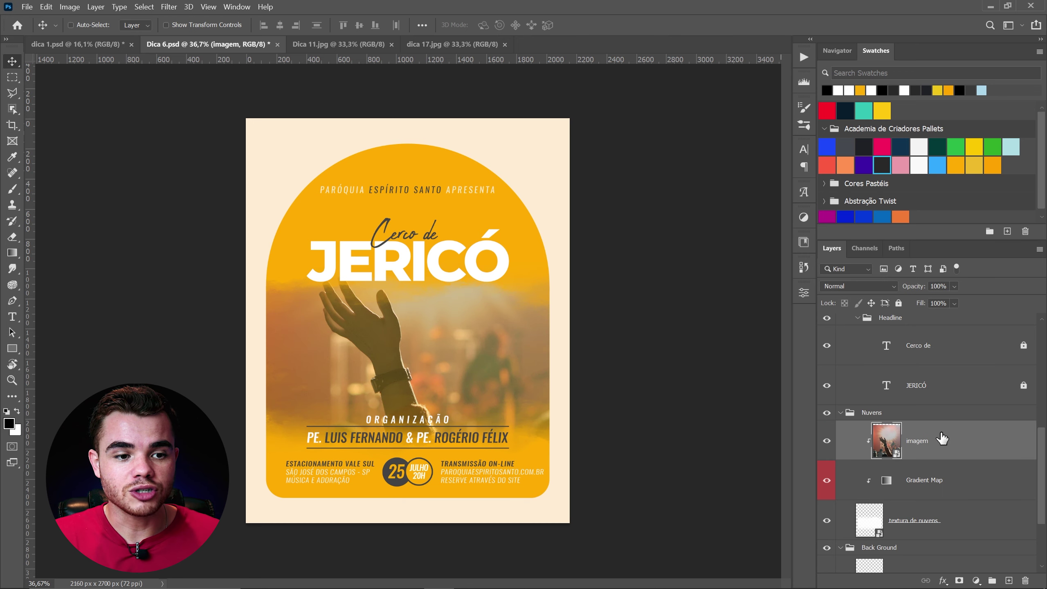
{"action": "key", "text": "ctrl+]"}
{"action": "key", "text": "ctrl+["}
{"action": "key", "text": "ctrl+]"}
{"action": "key", "text": "ctrl+["}
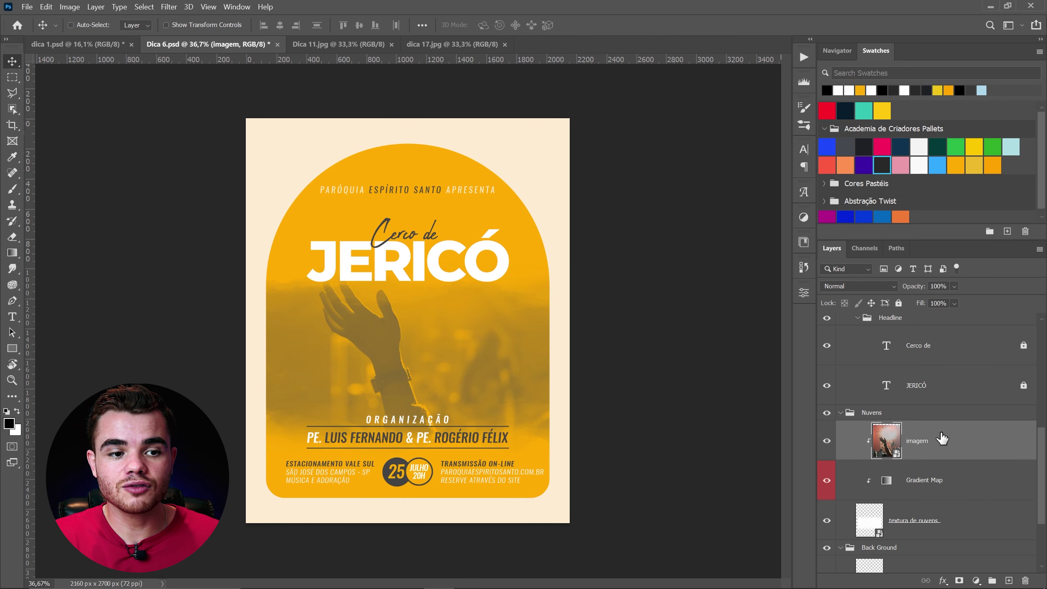
{"action": "key", "text": "ctrl+]"}
{"action": "key", "text": "ctrl+["}
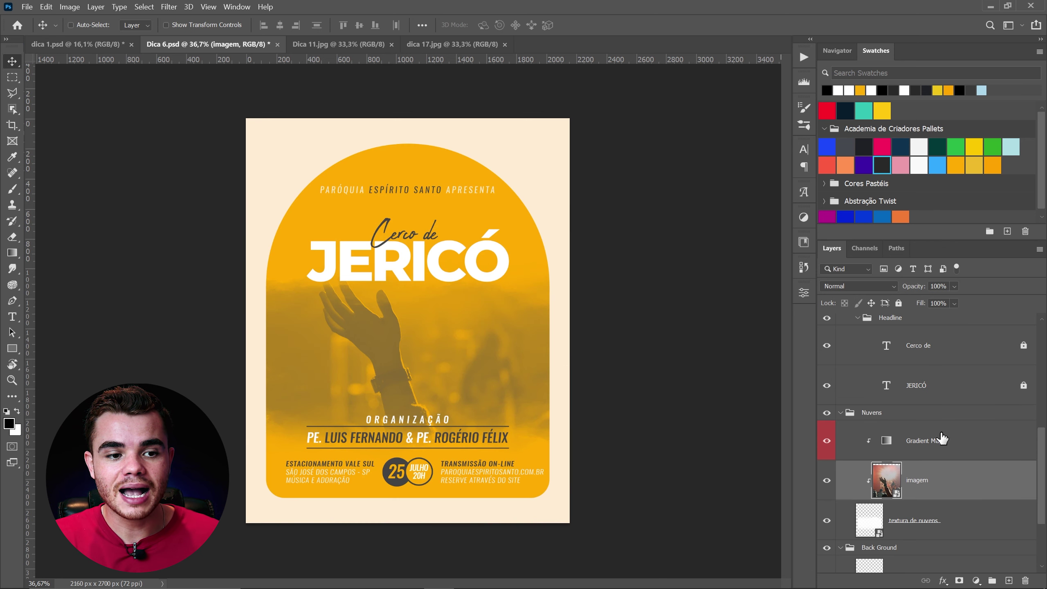
Step: Move the imagem layer out above the Nuvens group, down below textura de nuvens, and back directly beneath Gradient Map
{"action": "key", "text": "ctrl+["}
{"action": "key", "text": "ctrl+]"}
{"action": "key", "text": "ctrl+]"}
{"action": "key", "text": "ctrl+]"}
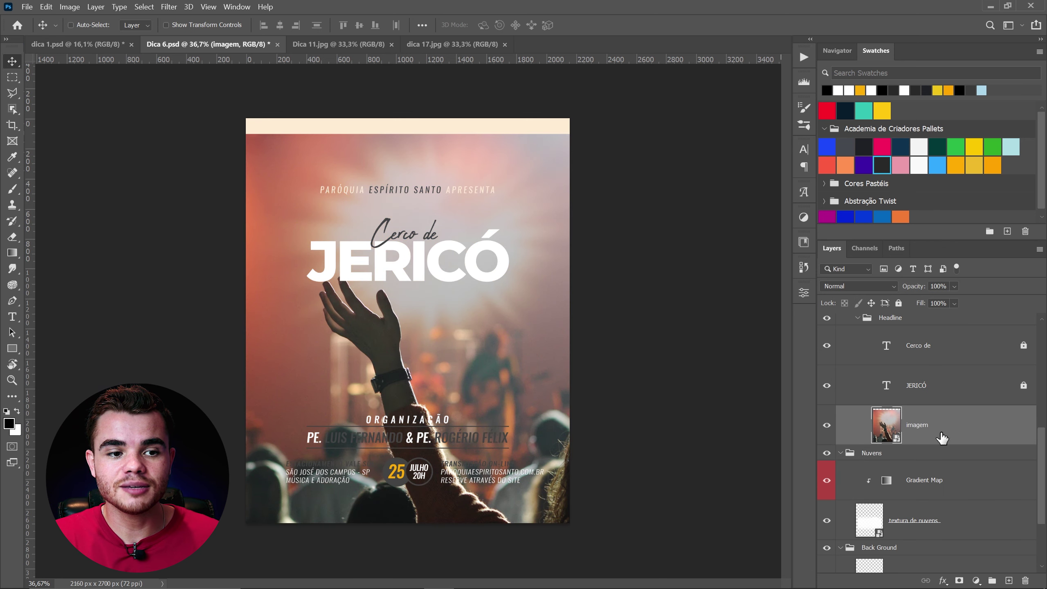
{"action": "key", "text": "ctrl+["}
{"action": "key", "text": "ctrl+["}
{"action": "key", "text": "ctrl+["}
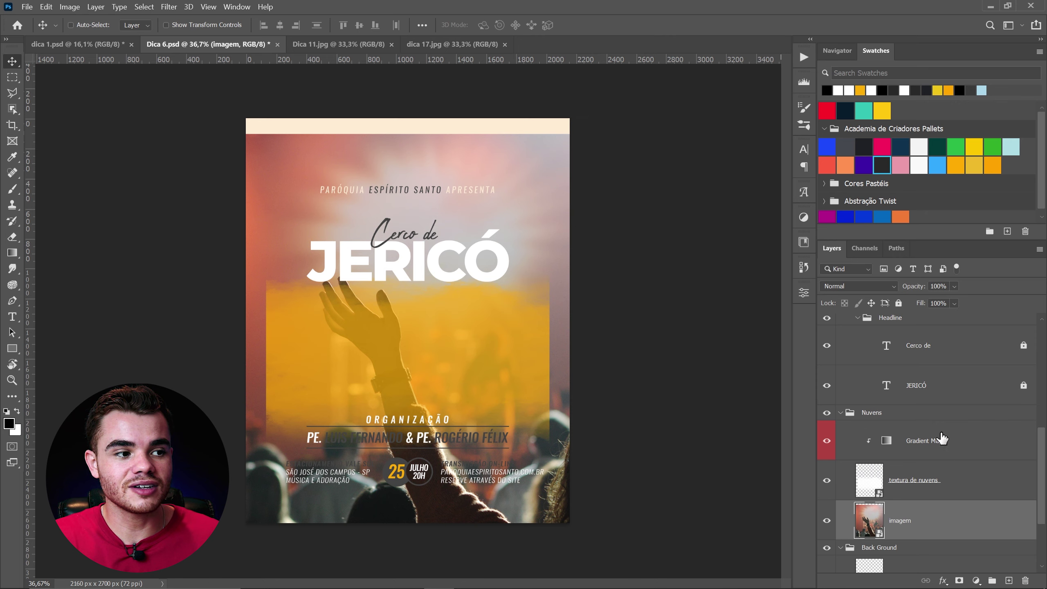
{"action": "key", "text": "ctrl+]"}
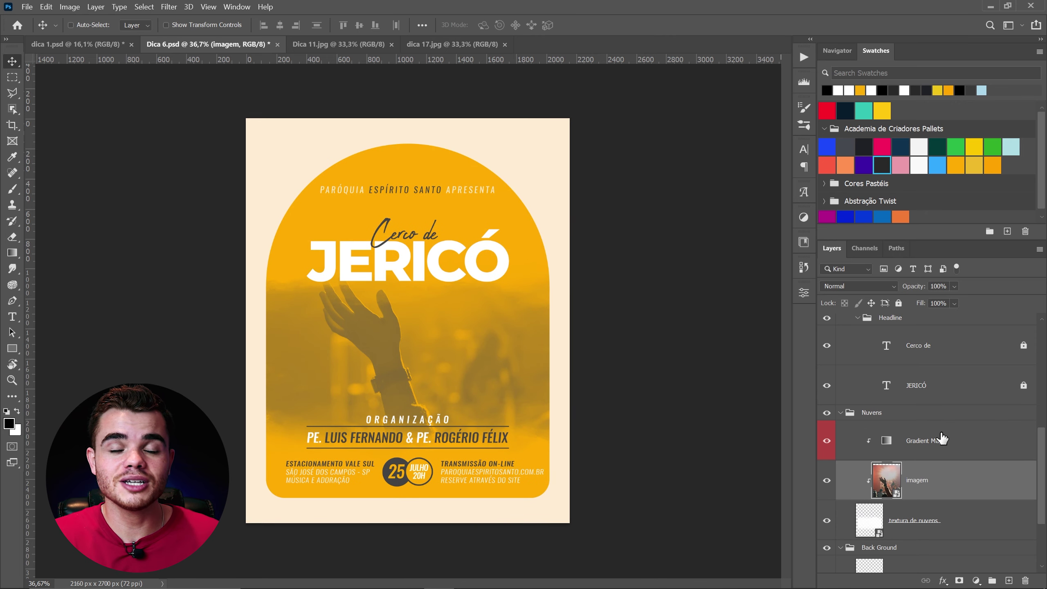
Step: Hide the rulers around the poster document
{"action": "key", "text": "ctrl"}
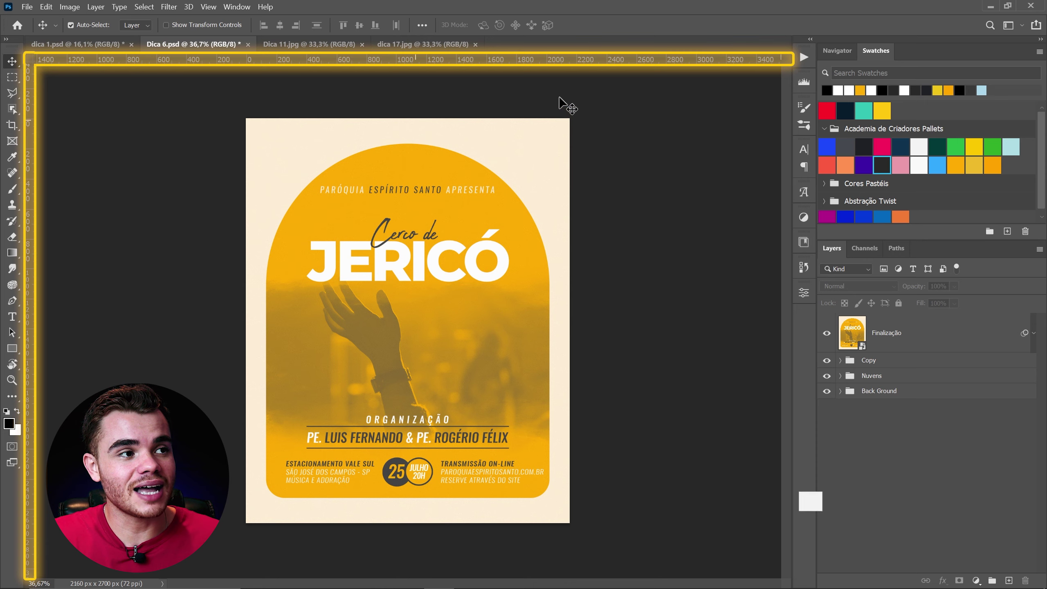
{"action": "key", "text": "ctrl+r"}
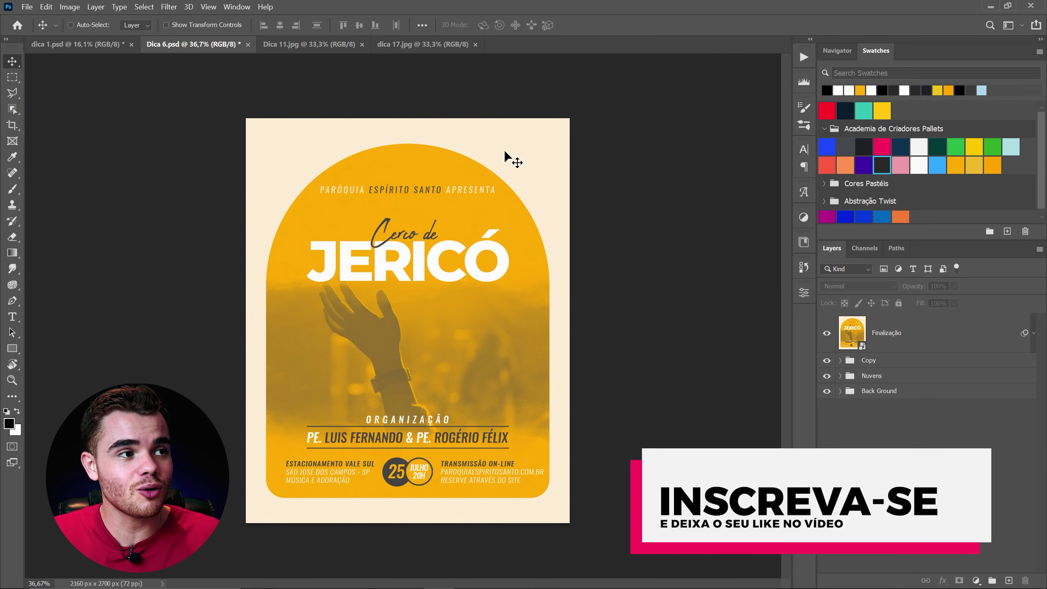
Step: Toggle the rulers on and off repeatedly, leaving them shown around the poster document
{"action": "key", "text": "ctrl+r"}
{"action": "key", "text": "ctrl+r"}
{"action": "key", "text": "ctrl+r"}
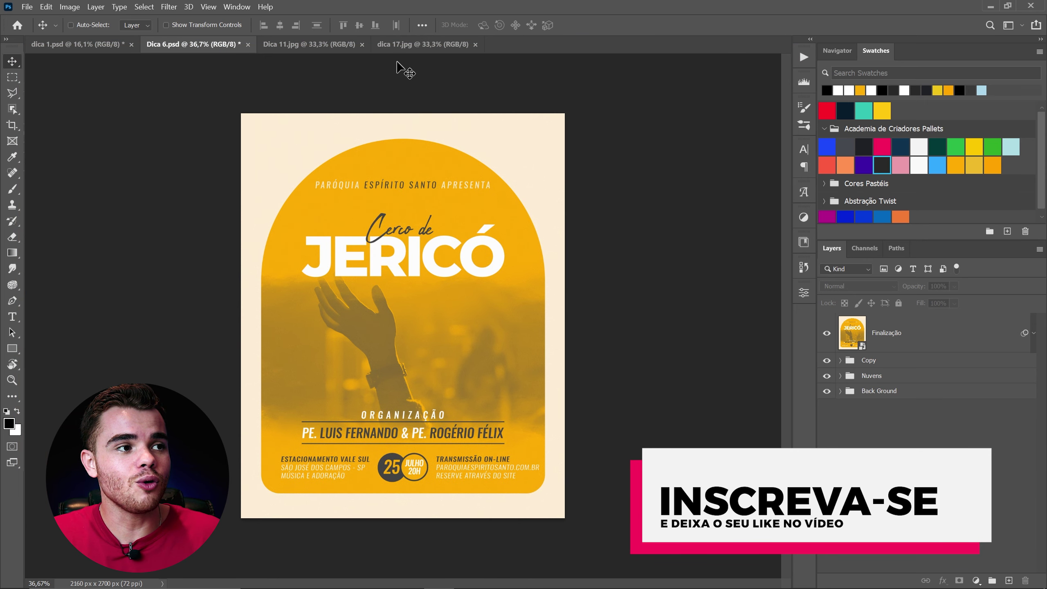
{"action": "key", "text": "ctrl+r"}
{"action": "key", "text": "ctrl+r"}
{"action": "key", "text": "ctrl+r"}
{"action": "key", "text": "ctrl+r"}
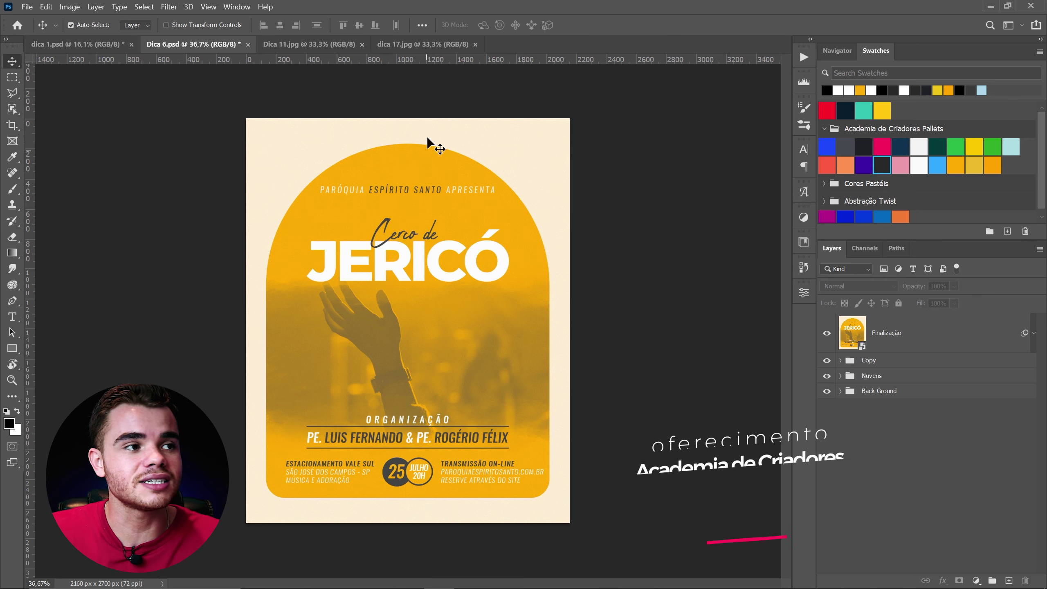
Step: Reselect pixels as the ruler unit and switch the rulers to centimeters
{"action": "right_click", "coordinate": [491, 61]}
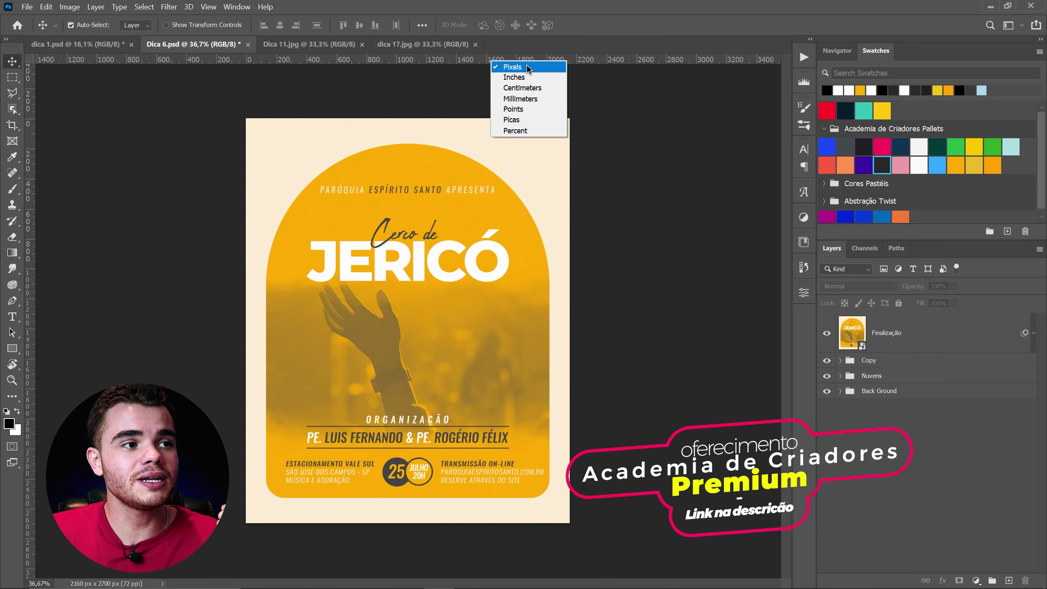
{"action": "left_click", "coordinate": [513, 67]}
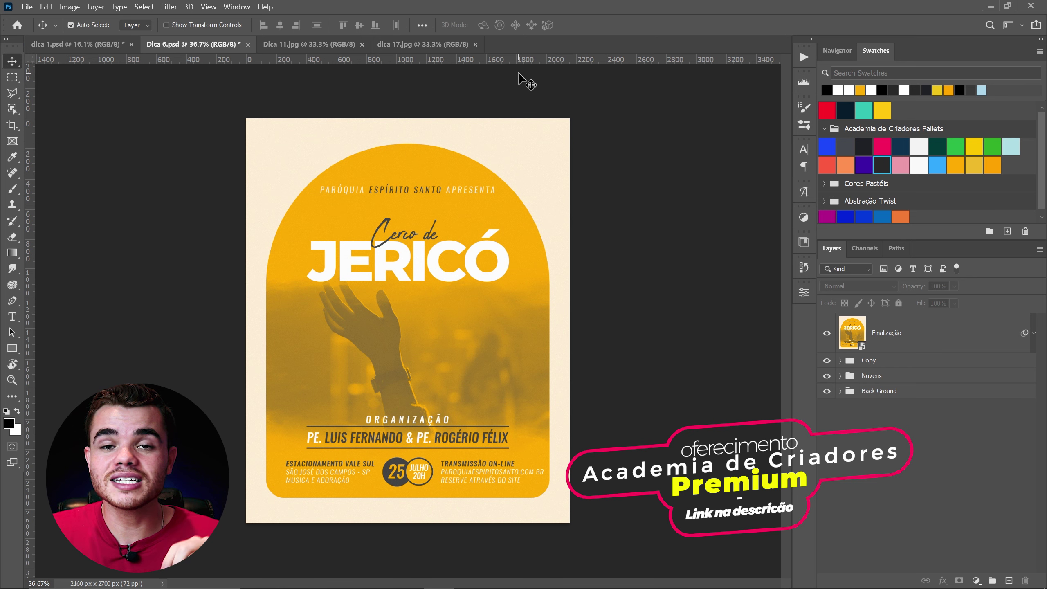
{"action": "right_click", "coordinate": [496, 63]}
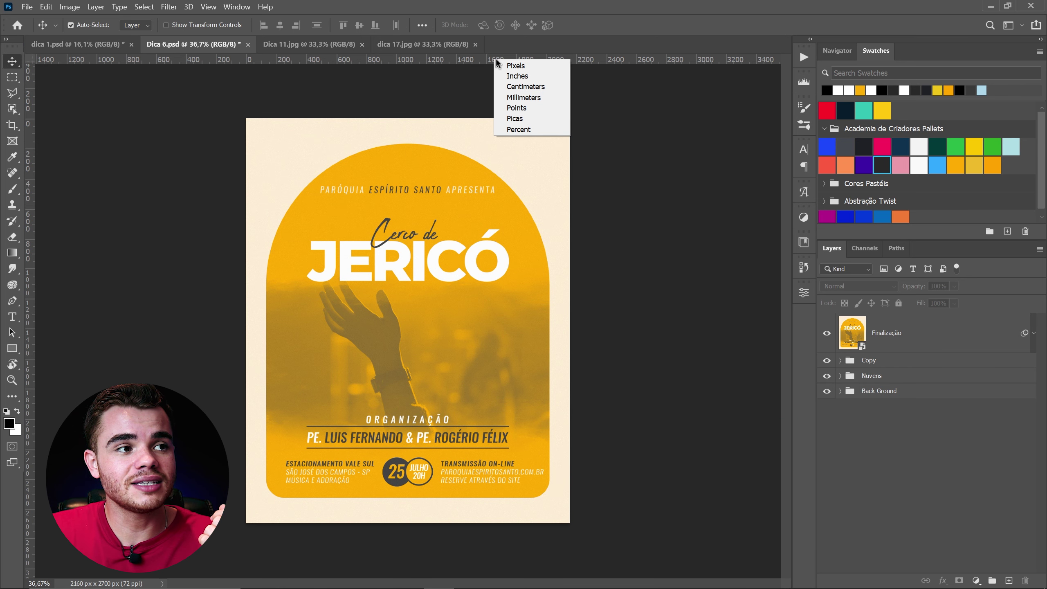
{"action": "left_click", "coordinate": [542, 88]}
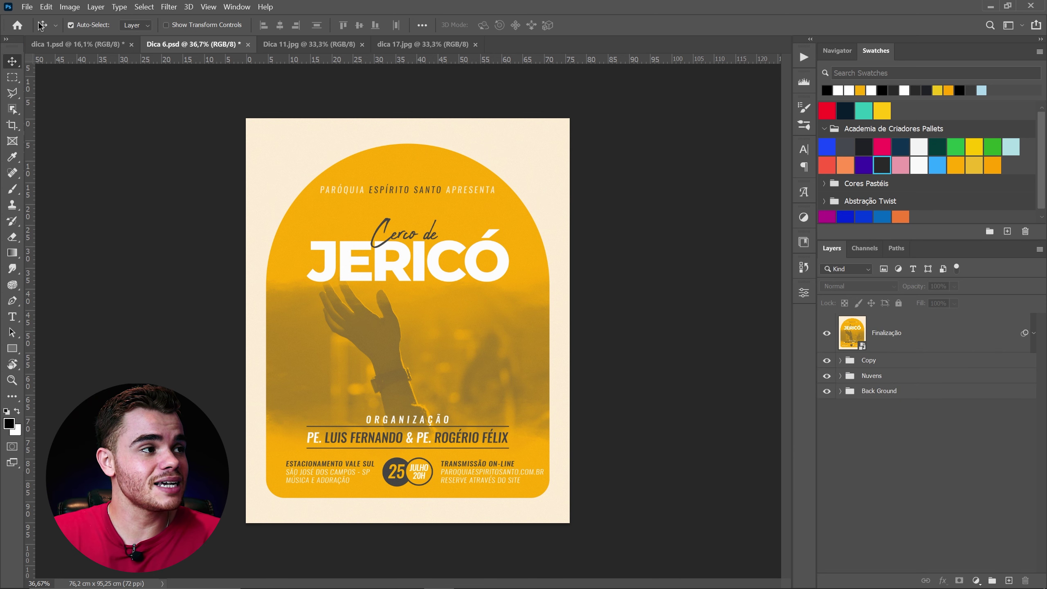
Step: Raise History States in the Performance preferences to 1000 and reduce the value again
{"action": "left_click", "coordinate": [46, 6]}
{"action": "mouse_move", "coordinate": [157, 487]}
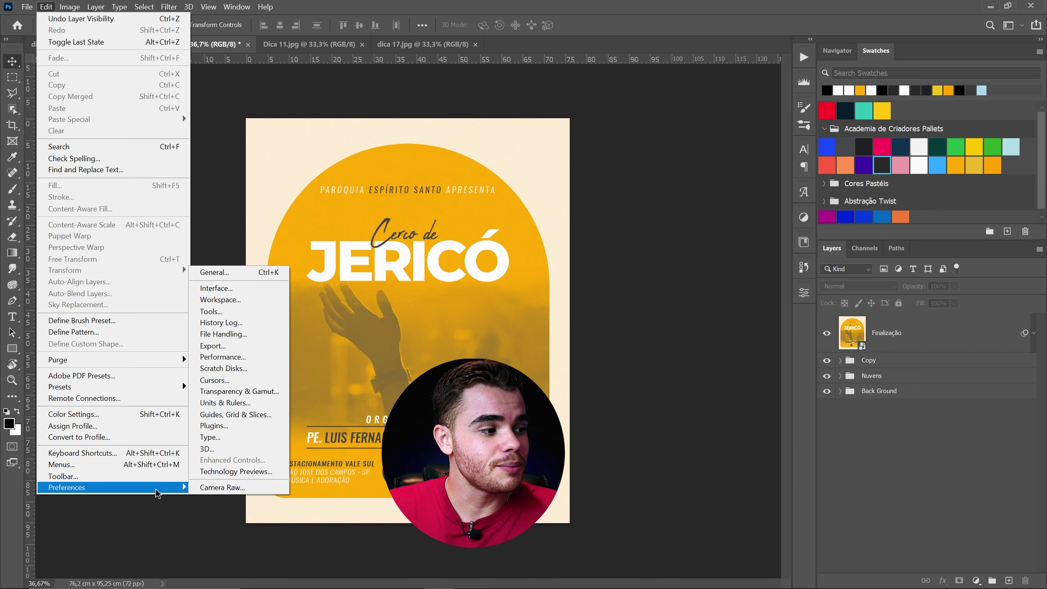
{"action": "left_click", "coordinate": [243, 274]}
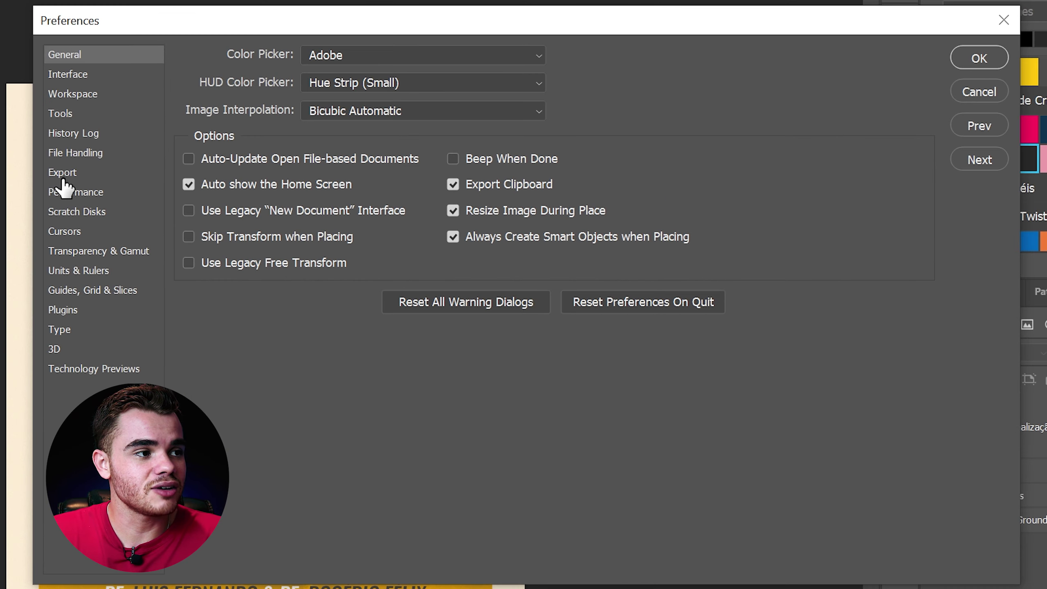
{"action": "left_click", "coordinate": [81, 193]}
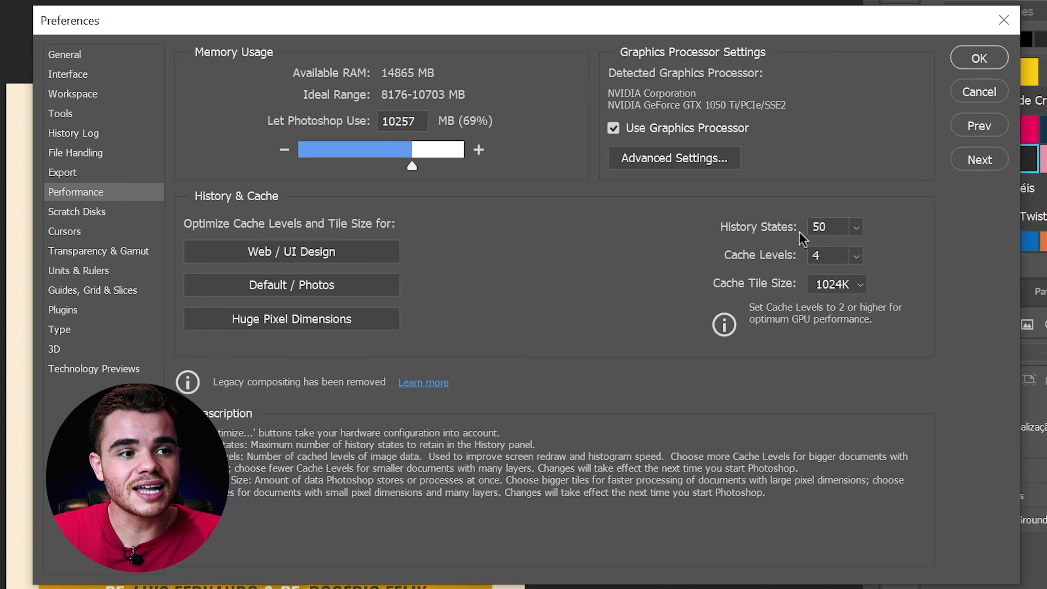
{"action": "left_click", "coordinate": [855, 228]}
{"action": "left_click", "coordinate": [901, 201]}
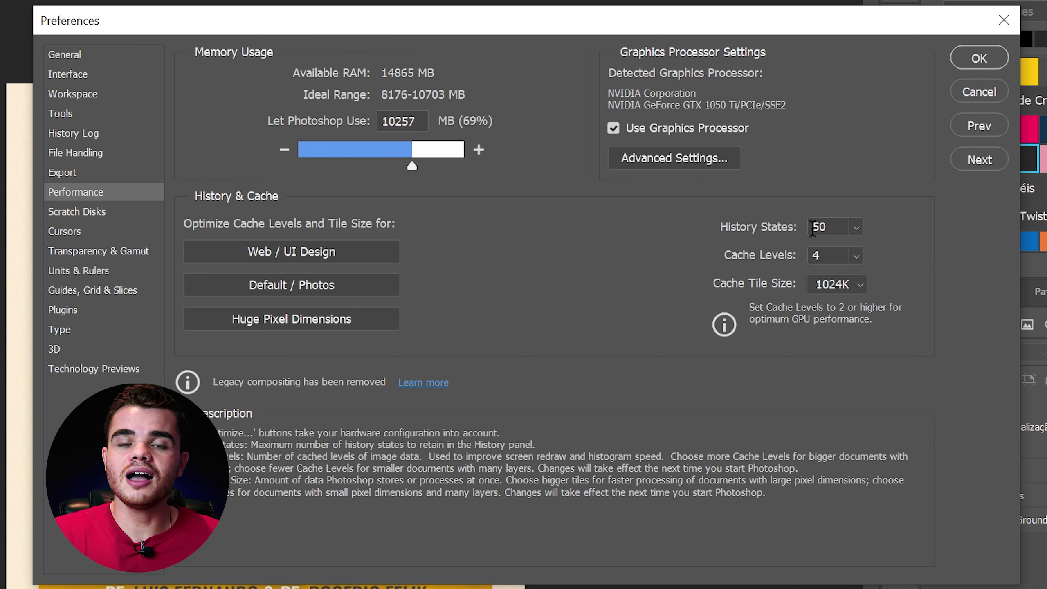
{"action": "left_click", "coordinate": [856, 226]}
{"action": "left_click_drag", "start_coordinate": [868, 249], "coordinate": [943, 259]}
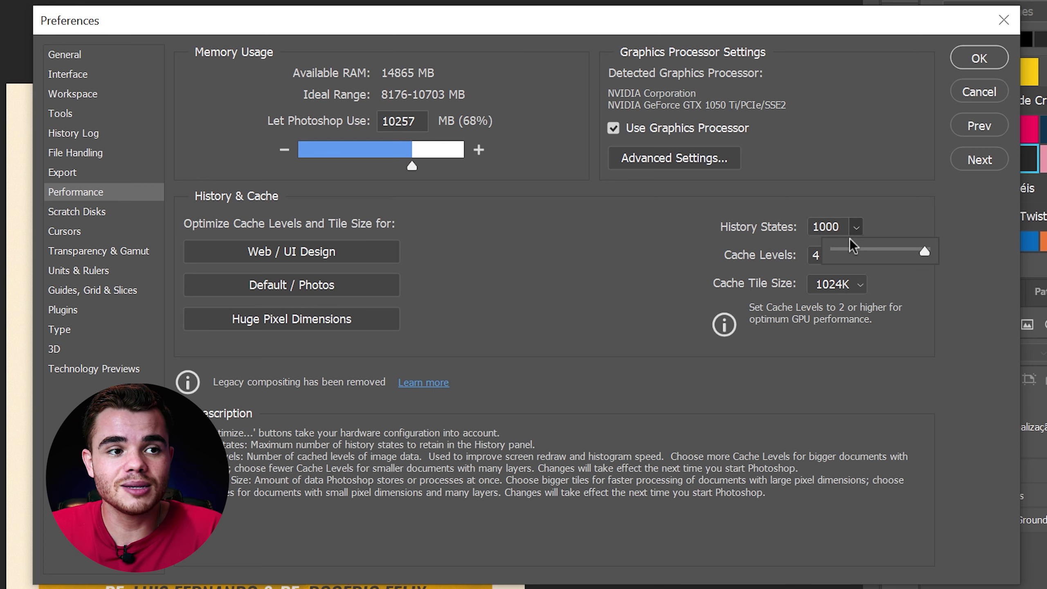
{"action": "left_click_drag", "start_coordinate": [924, 247], "coordinate": [858, 257]}
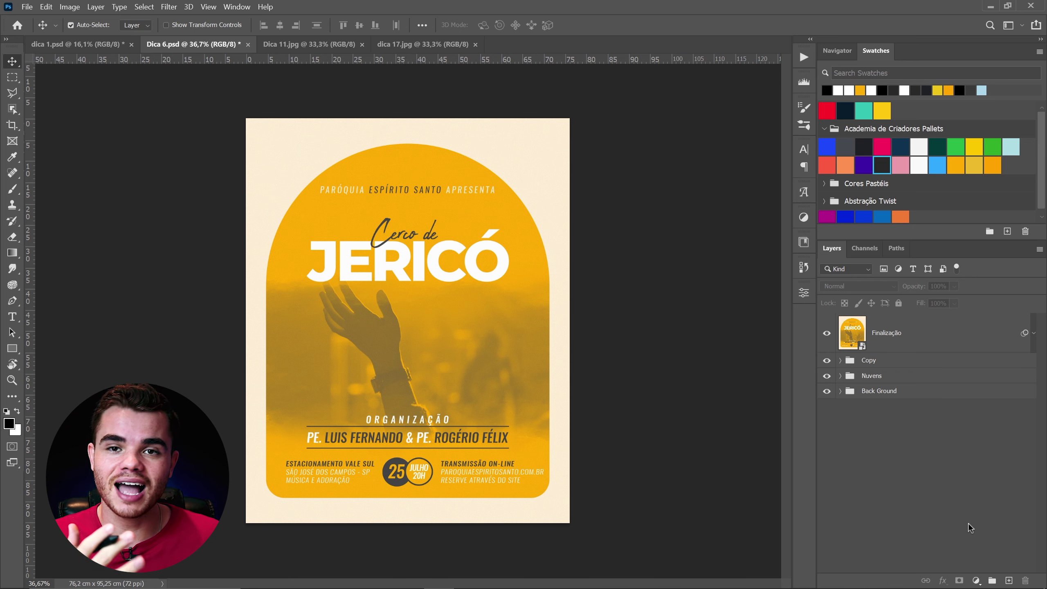
Step: Add an empty layer above Finalização, cover it in black with the Brush tool, and undo the painting
{"action": "left_click", "coordinate": [1009, 581]}
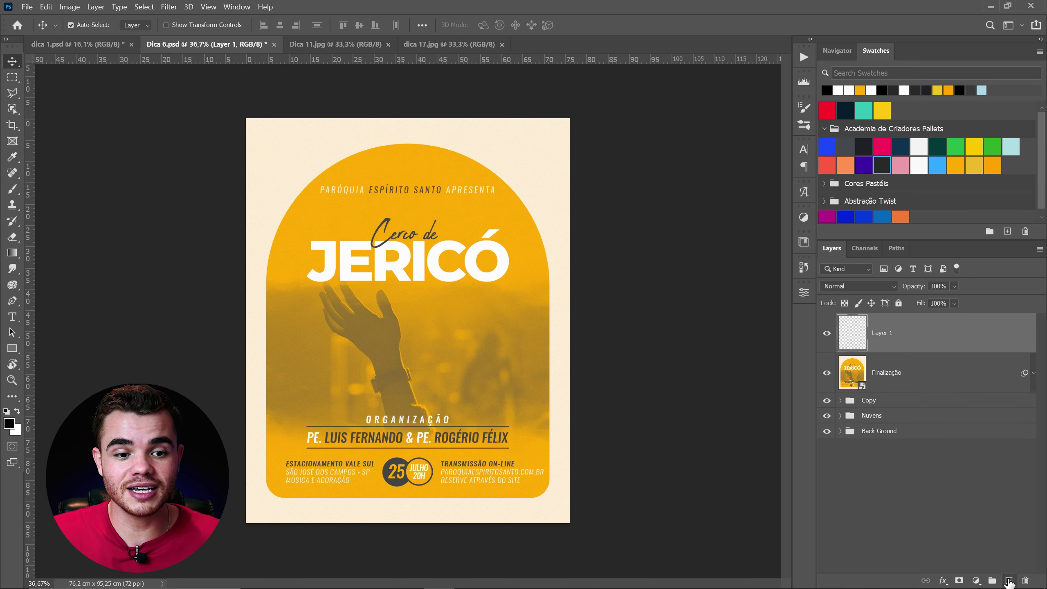
{"action": "key", "text": "b"}
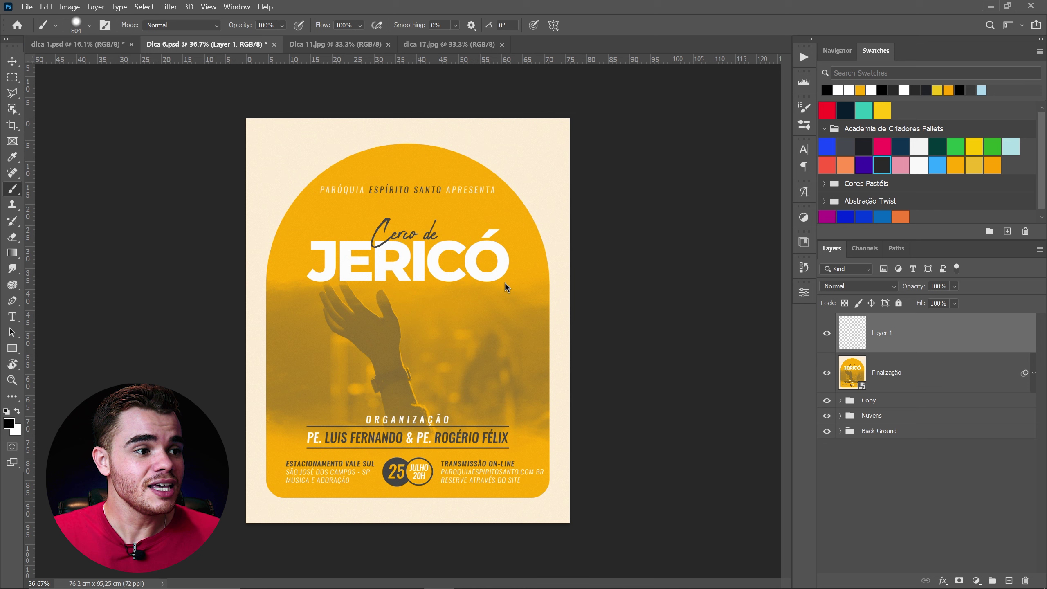
{"action": "mouse_move", "coordinate": [222, 162]}
{"action": "left_mouse_down"}
{"action": "mouse_move", "coordinate": [124, 215]}
{"action": "mouse_move", "coordinate": [417, 373]}
{"action": "mouse_move", "coordinate": [272, 466]}
{"action": "mouse_move", "coordinate": [554, 538]}
{"action": "left_mouse_up"}
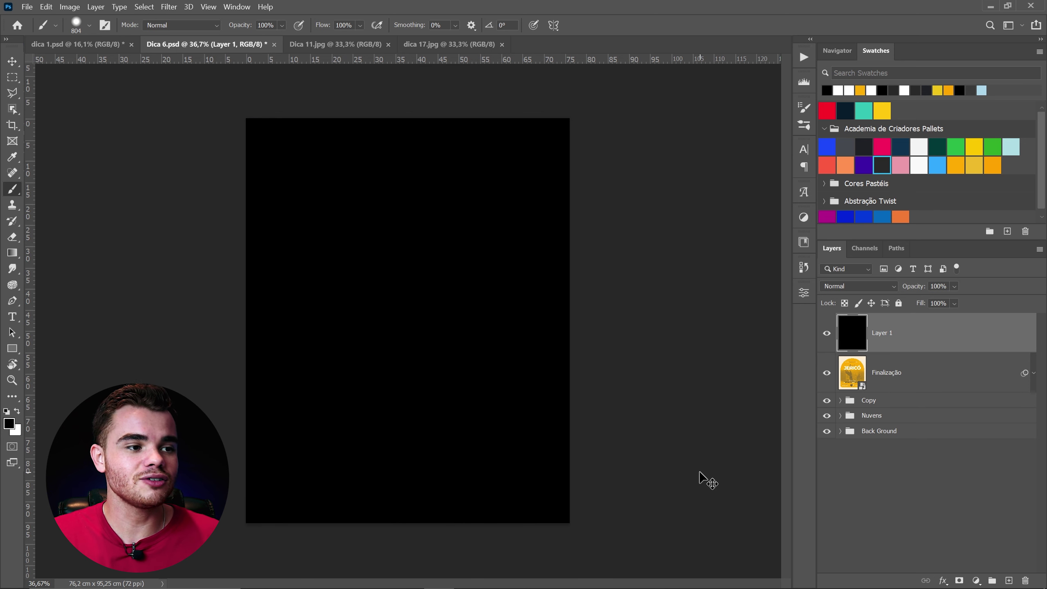
{"action": "key", "text": "v"}
{"action": "key", "text": "ctrl+z"}
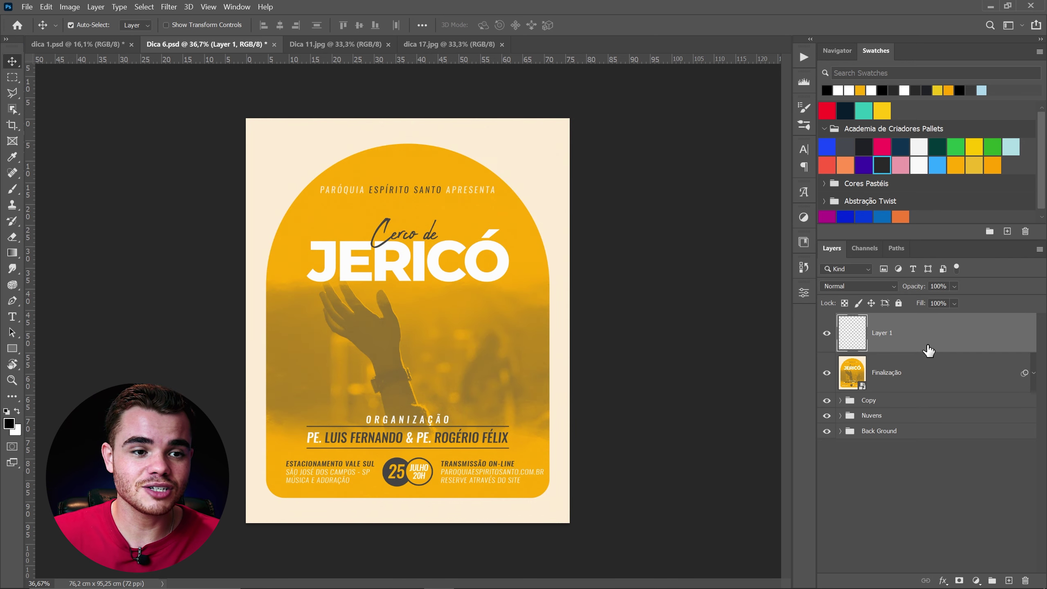
Step: Set the foreground color to pink fc095c and fill the empty top layer with it
{"action": "left_click", "coordinate": [8, 425]}
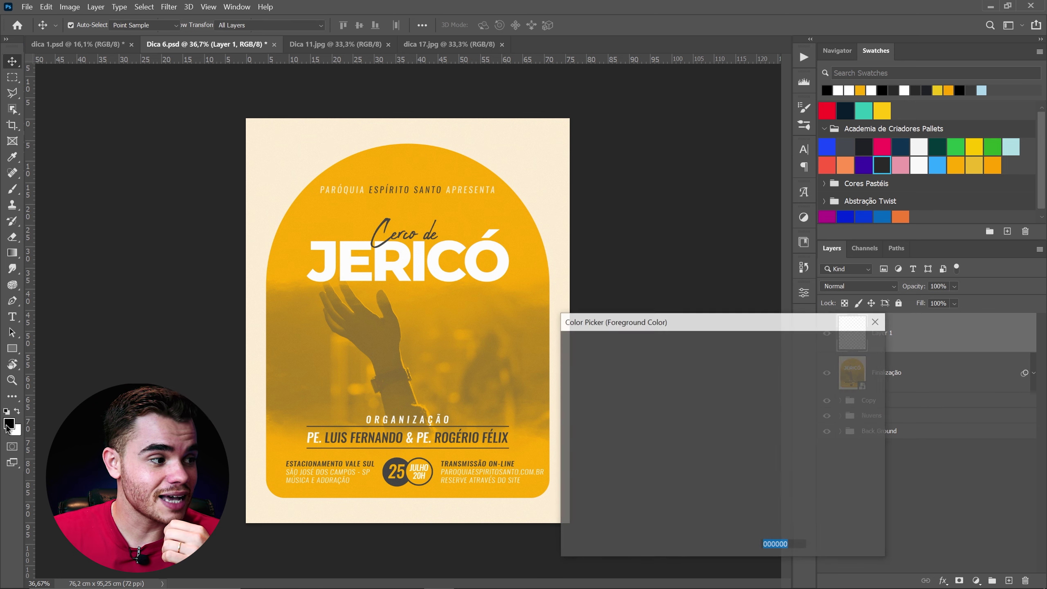
{"action": "left_click", "coordinate": [885, 146]}
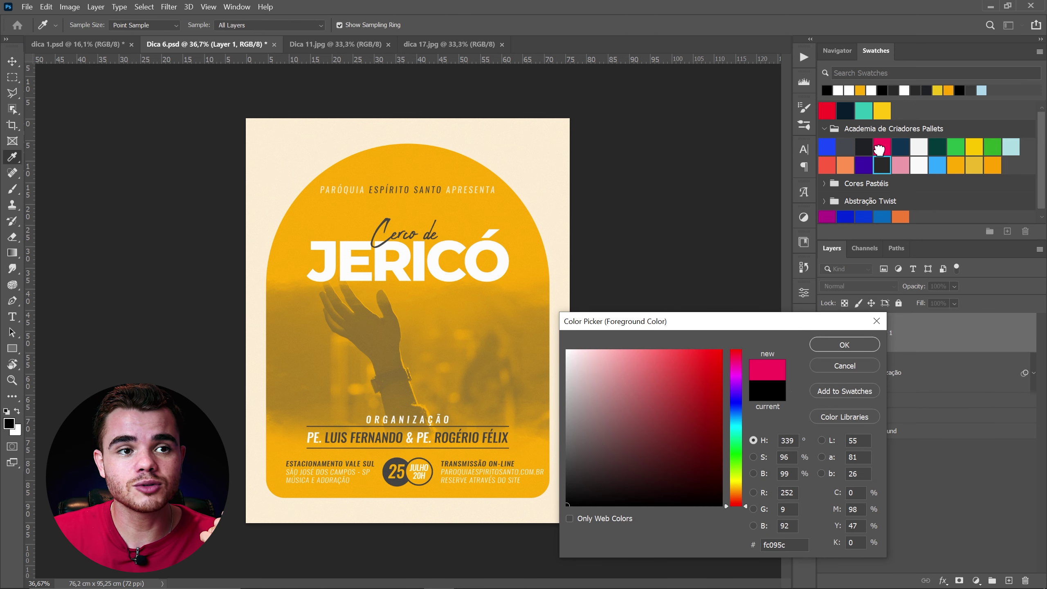
{"action": "left_click", "coordinate": [843, 344]}
{"action": "key", "text": "v"}
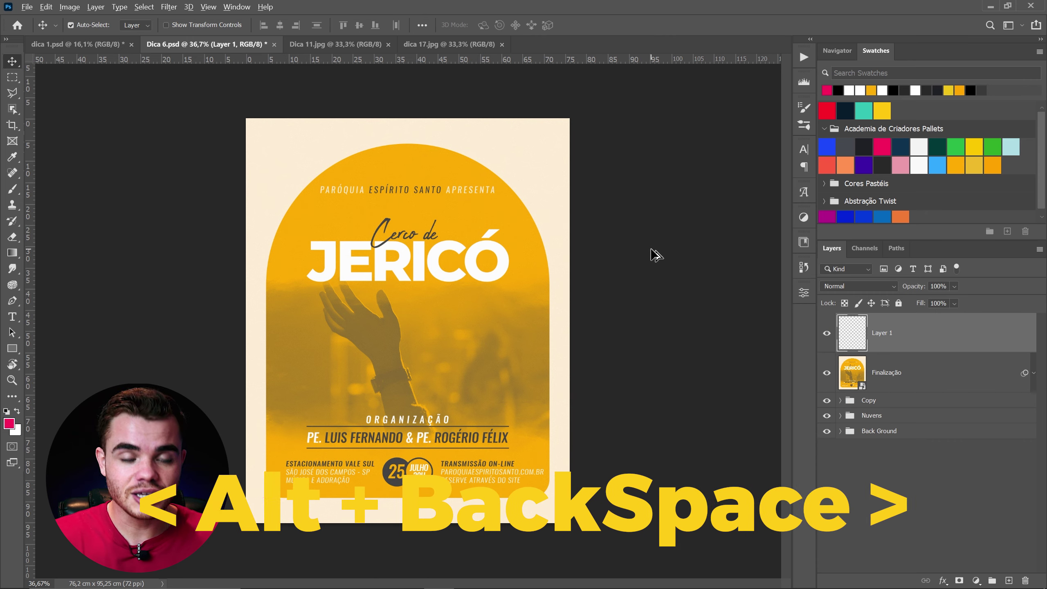
{"action": "key", "text": "alt+BackSpace"}
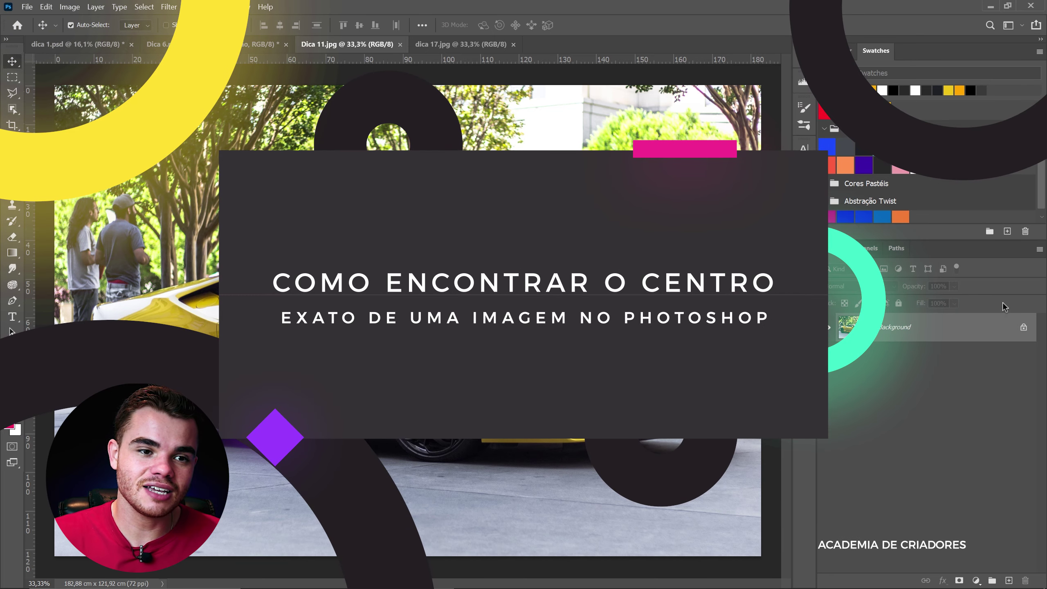
Step: Unlock the Background layer of the car photo and place a new empty layer beneath it
{"action": "left_click", "coordinate": [1023, 327]}
{"action": "key", "text": "ctrl+minus"}
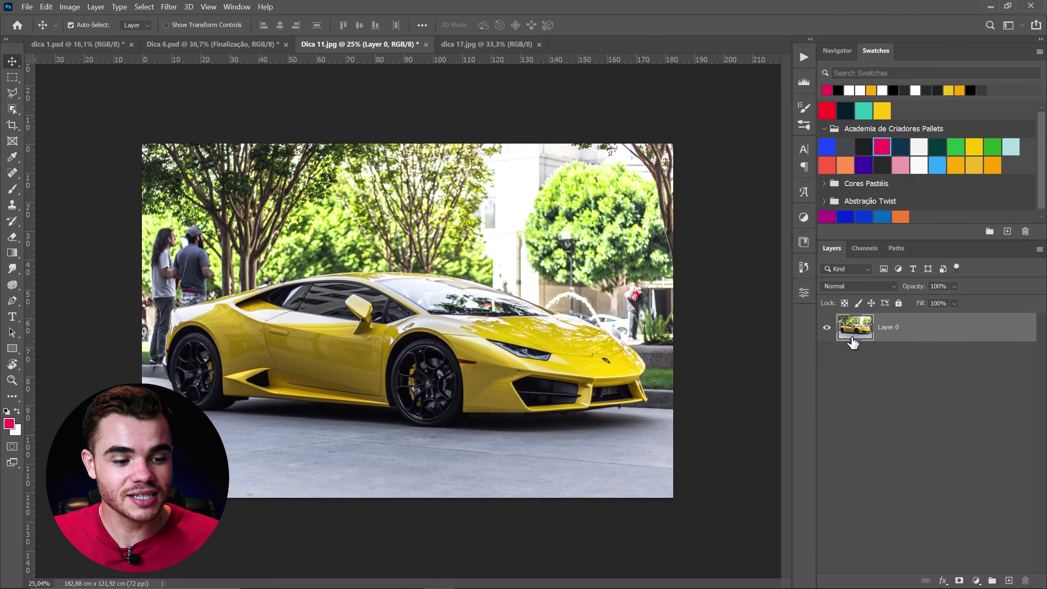
{"action": "key", "text": "ctrl"}
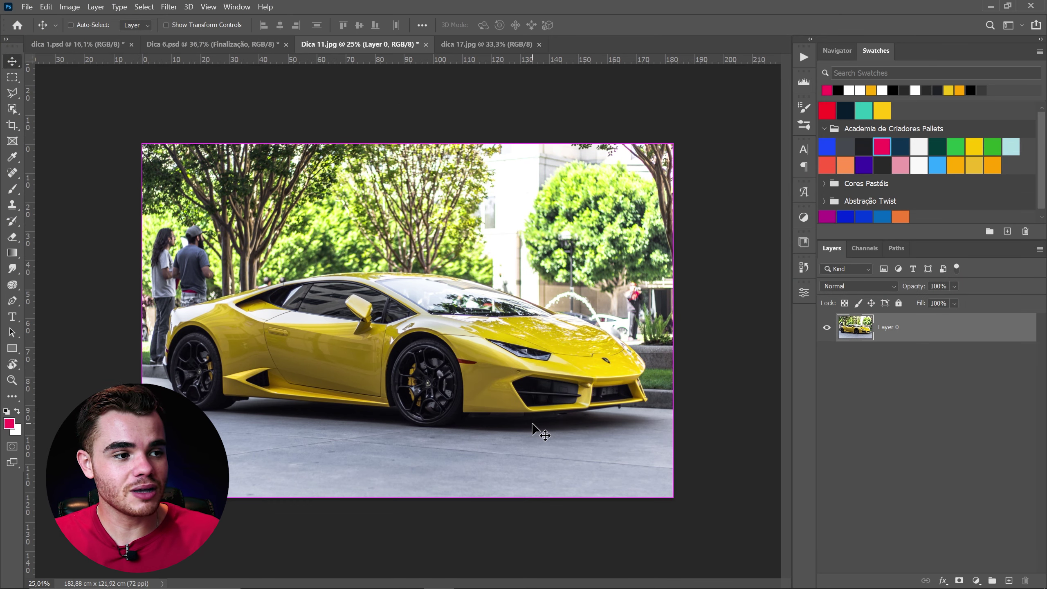
{"action": "left_click", "coordinate": [1009, 581]}
{"action": "left_click_drag", "start_coordinate": [917, 357], "coordinate": [904, 330]}
Step: Scale the car photo to 59.82% about its center with Free Transform and enable the reference point
{"action": "key", "text": "ctrl+t"}
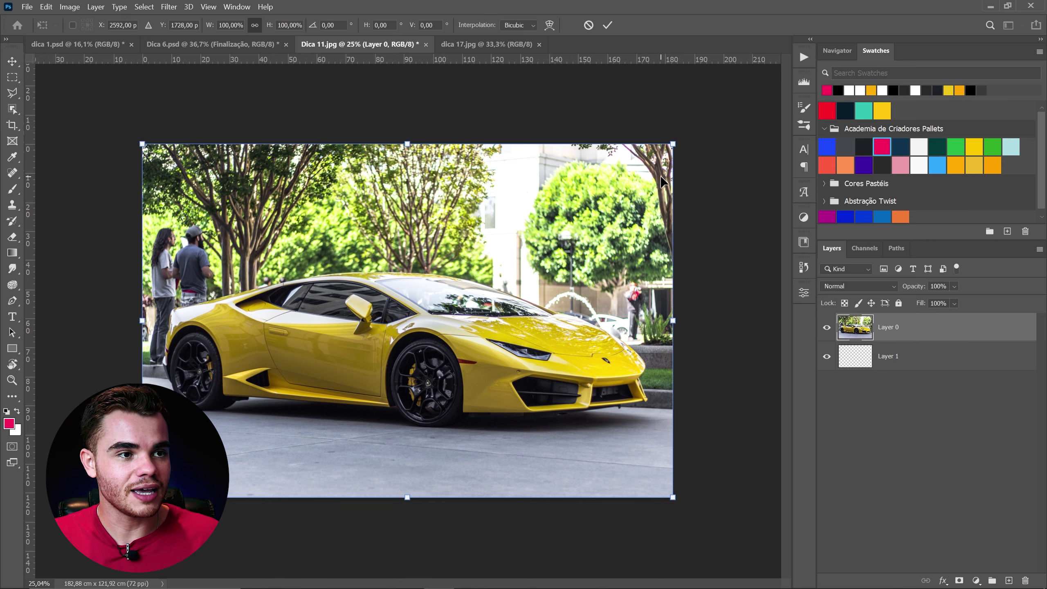
{"action": "left_click_drag", "start_coordinate": [672, 145], "coordinate": [568, 215]}
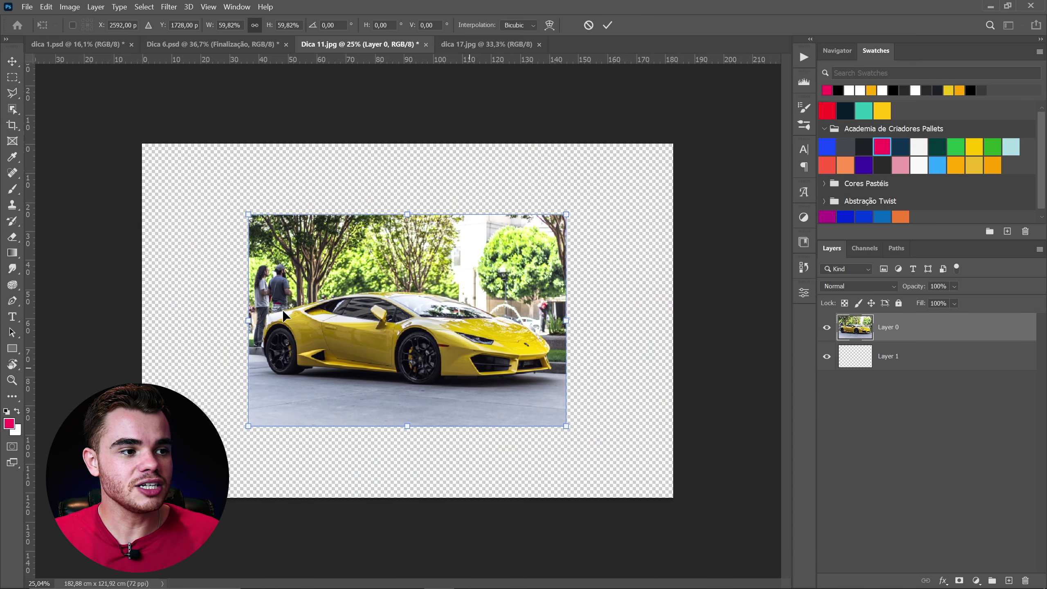
{"action": "scroll", "coordinate": [364, 375], "scroll_direction": "up", "scroll_amount": 6}
{"action": "scroll", "coordinate": [364, 374], "scroll_direction": "down", "scroll_amount": 3}
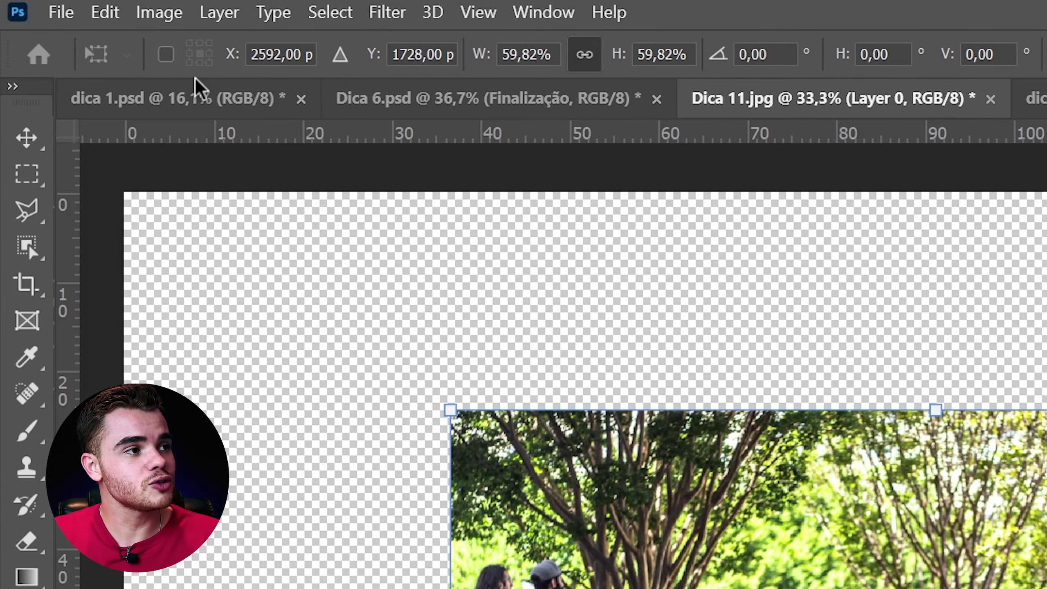
{"action": "left_click", "coordinate": [167, 55]}
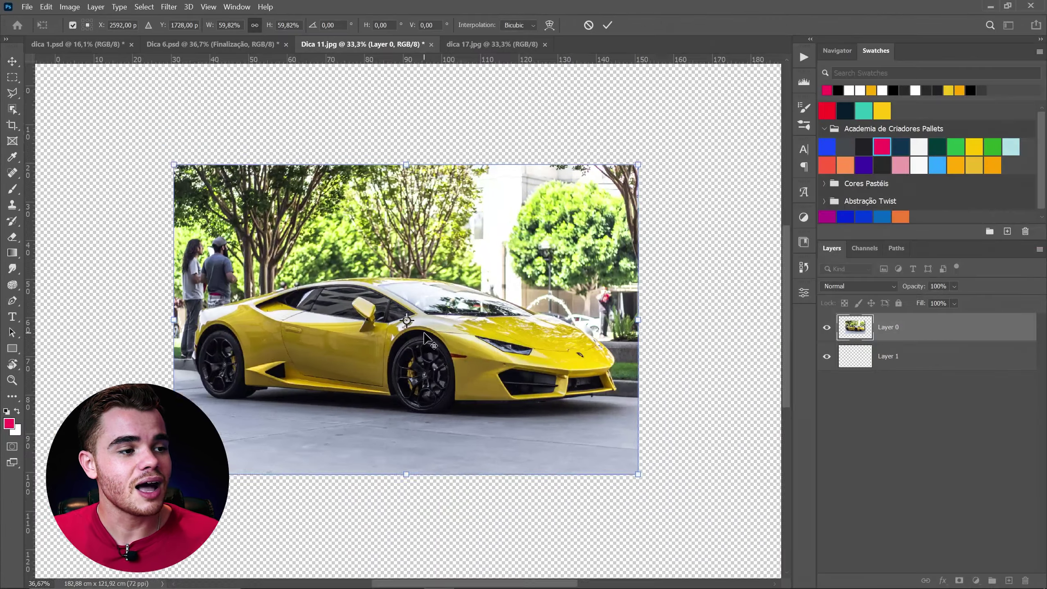
Step: Inspect the transform's center mark up close, move the reference point toward the trees above the car's rear, and undo the move
{"action": "scroll", "coordinate": [502, 398], "scroll_direction": "up", "scroll_amount": 4}
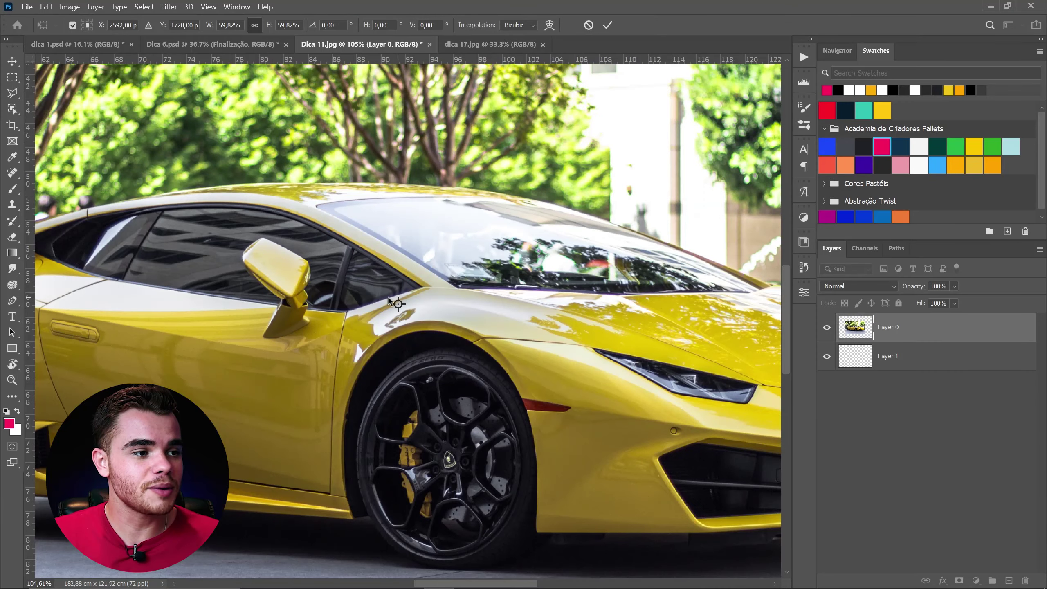
{"action": "scroll", "coordinate": [395, 293], "scroll_direction": "up", "scroll_amount": 3}
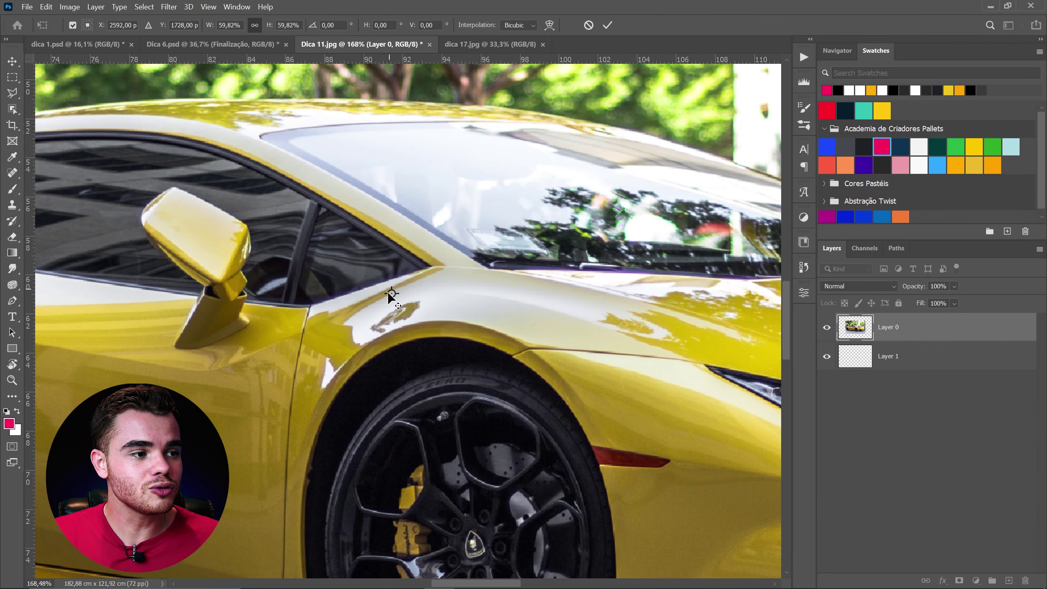
{"action": "key", "text": "ctrl+0"}
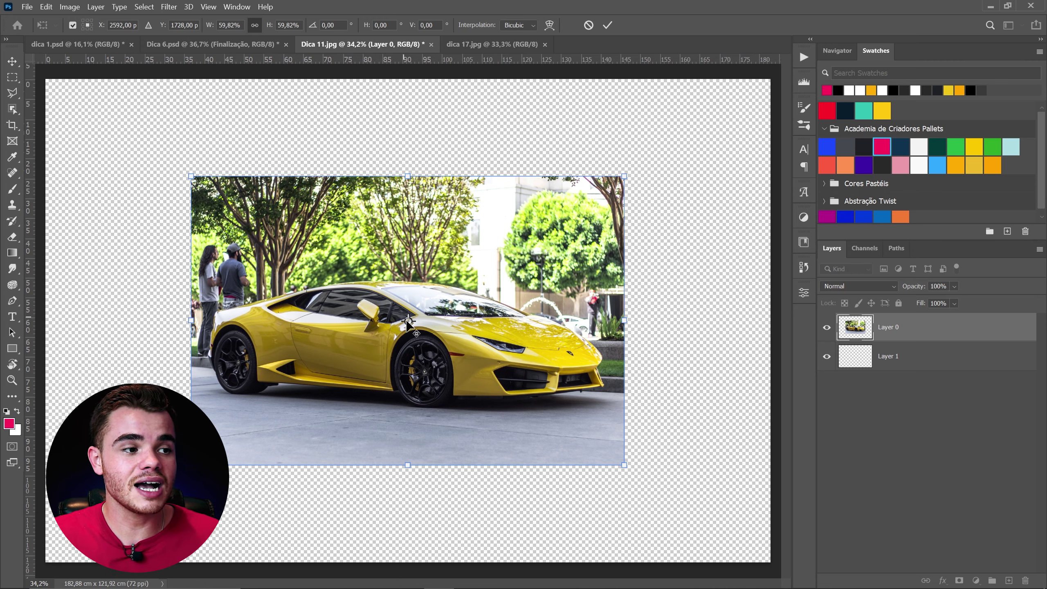
{"action": "left_click_drag", "start_coordinate": [408, 322], "coordinate": [262, 253]}
{"action": "key", "text": "ctrl+z"}
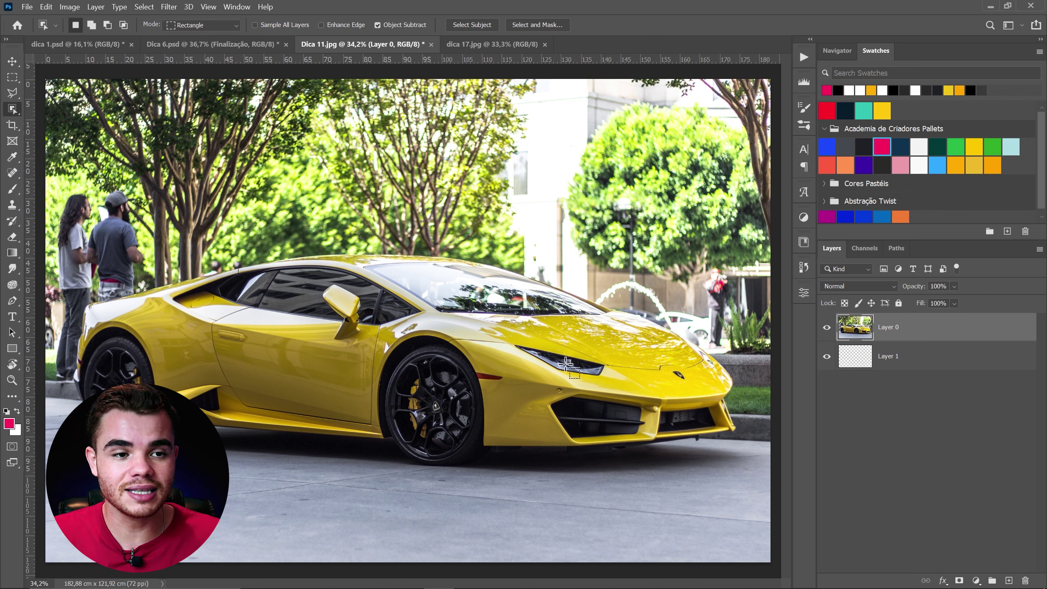
Step: Add a new empty layer directly above the car photo layer without opening the layer options
{"action": "key", "text": "v"}
{"action": "key", "text": "alt+v"}
{"action": "left_click", "coordinate": [911, 419]}
{"action": "key", "text": "ctrl+shift+alt+n"}
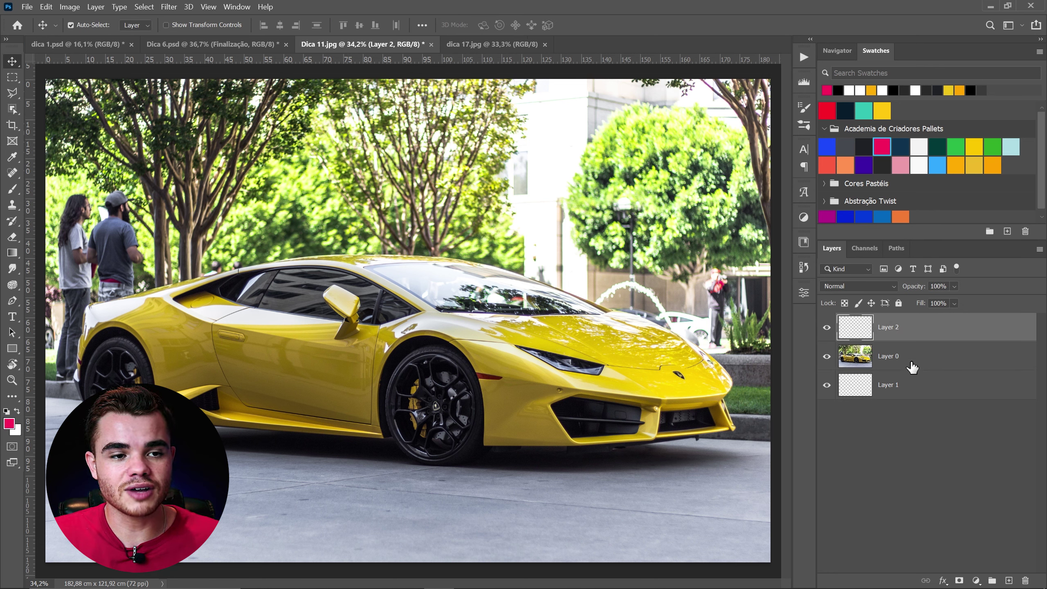
Step: Select the car on the photo layer with the Object Selection tool and add its missing rear part to the selection
{"action": "left_click", "coordinate": [911, 356]}
{"action": "left_click", "coordinate": [12, 110]}
{"action": "left_click_drag", "start_coordinate": [49, 459], "coordinate": [755, 222]}
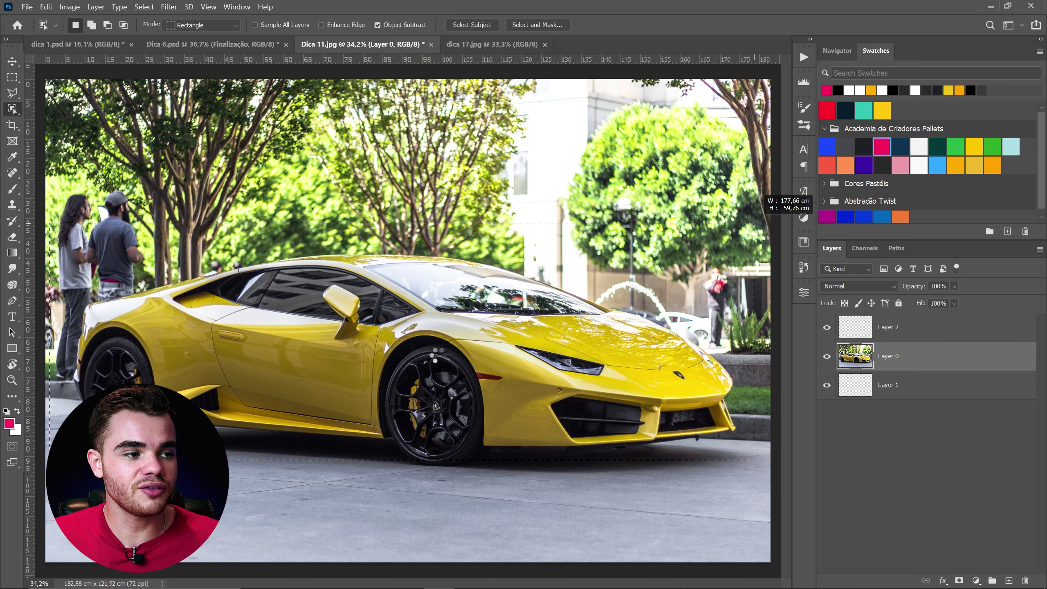
{"action": "left_click_drag", "start_coordinate": [62, 351], "coordinate": [162, 293]}
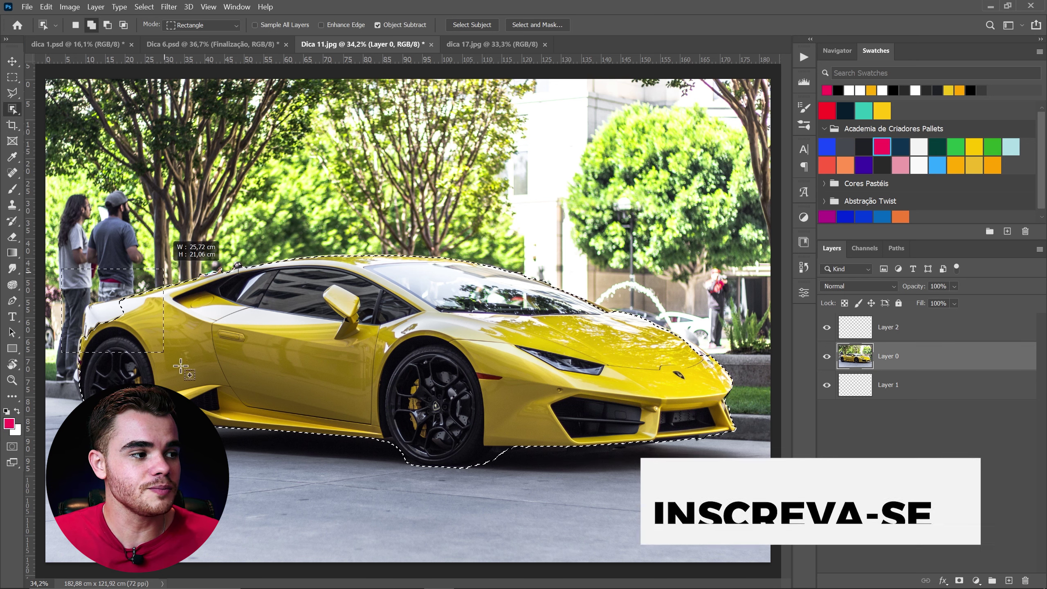
Step: Fill the car-shaped selection with the pink foreground color on the empty top layer
{"action": "left_click", "coordinate": [898, 337]}
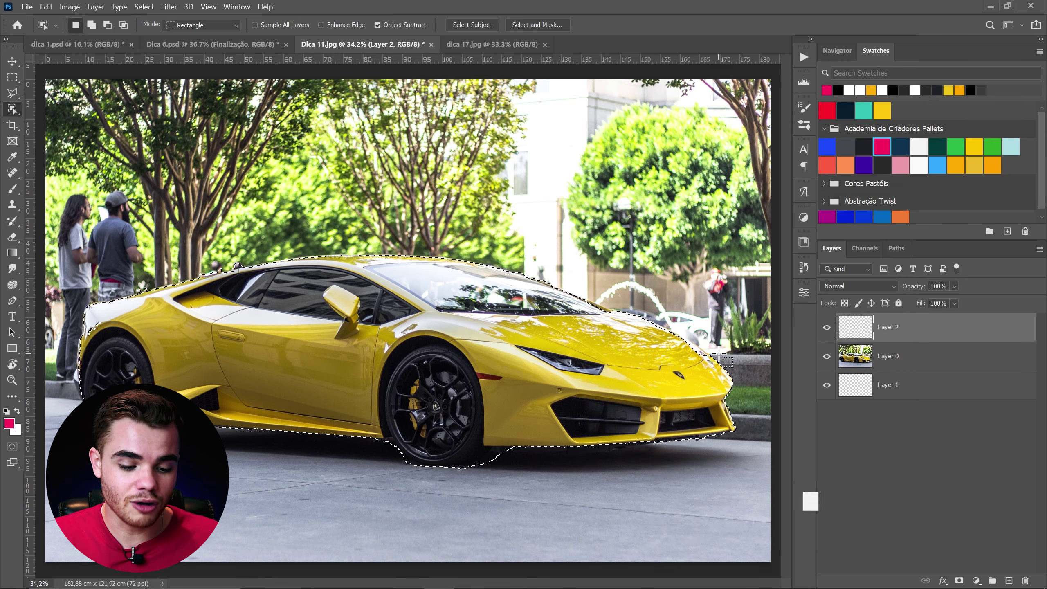
{"action": "key", "text": "alt"}
{"action": "key", "text": "alt+BackSpace"}
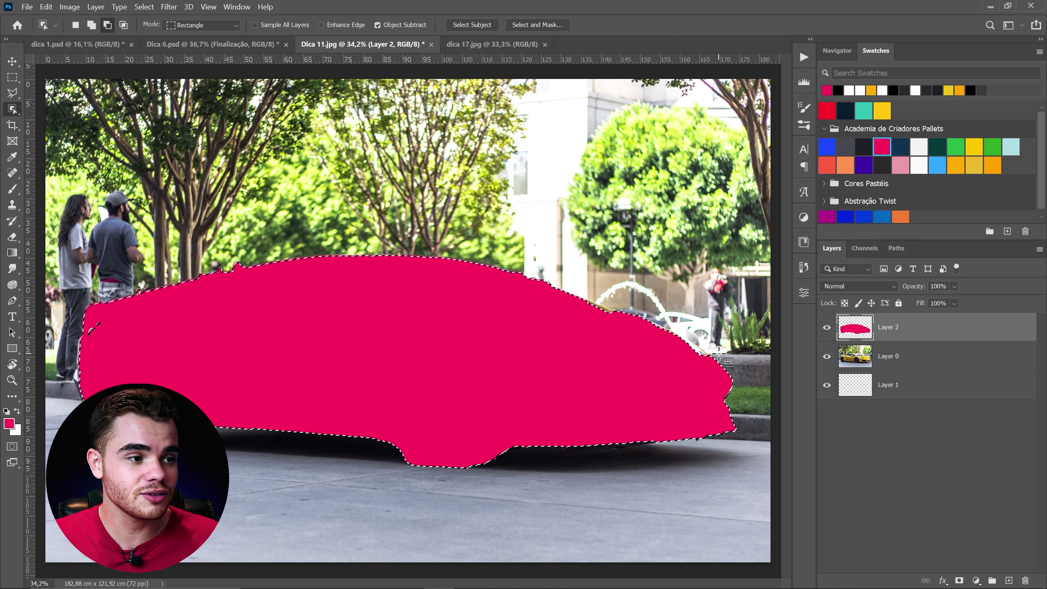
Step: Deselect the car and set the pink layer's blend mode to Color
{"action": "key", "text": "ctrl+d"}
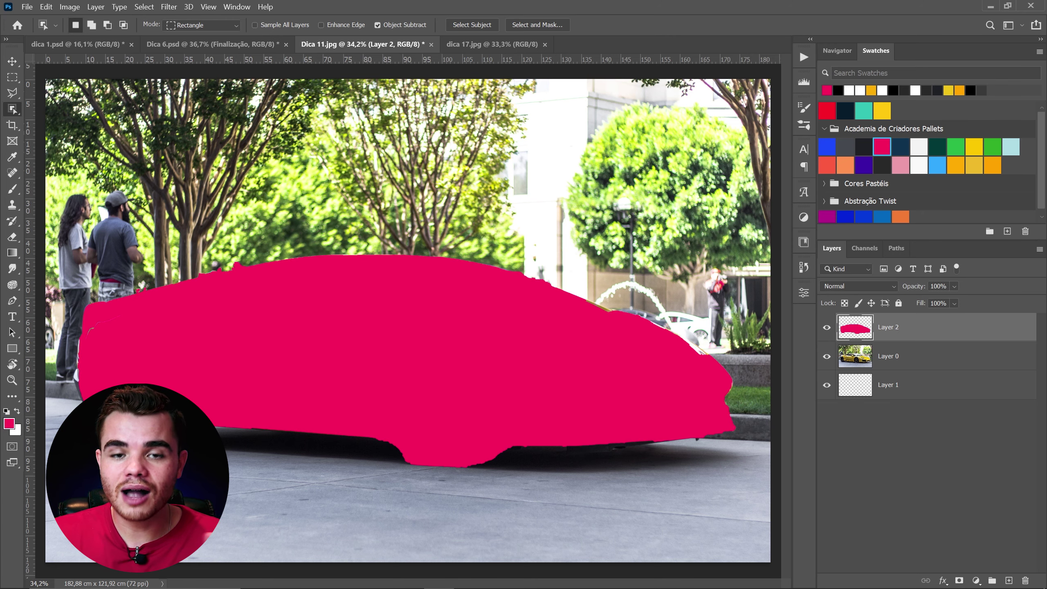
{"action": "left_click", "coordinate": [888, 286]}
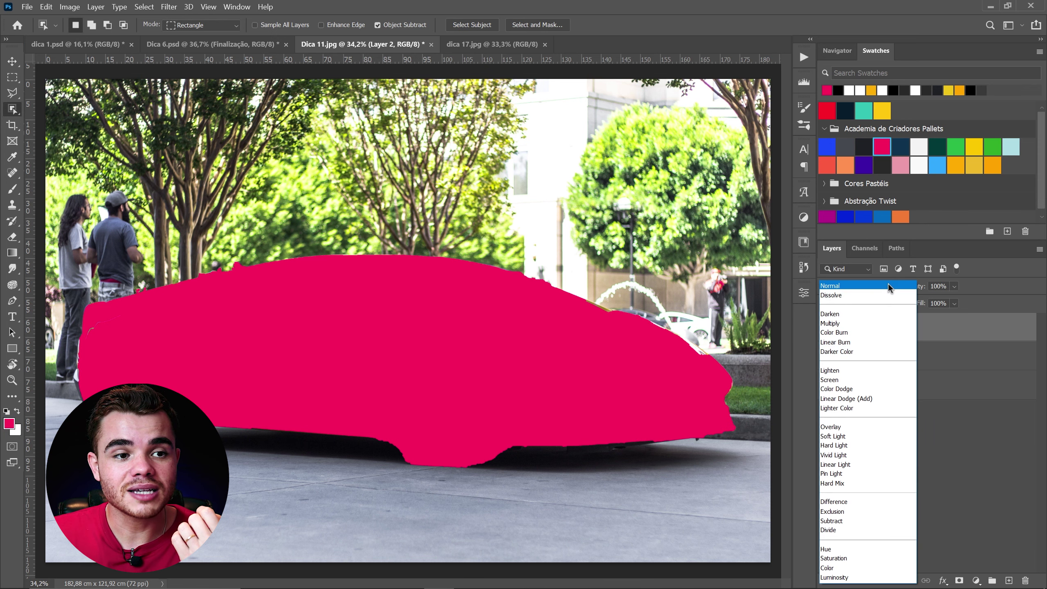
{"action": "left_click", "coordinate": [847, 568]}
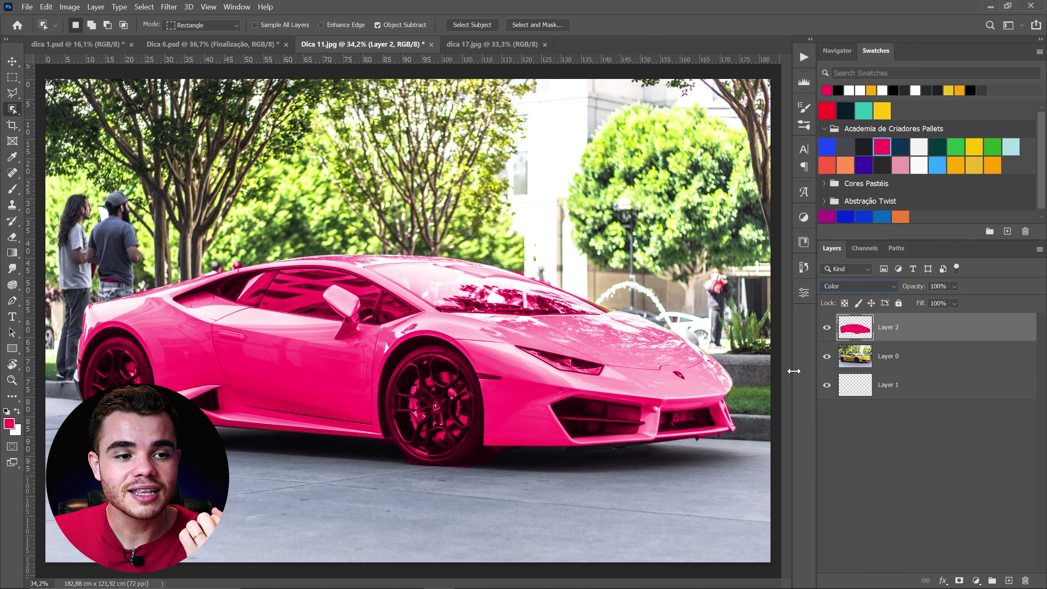
{"action": "key", "text": "alt+v"}
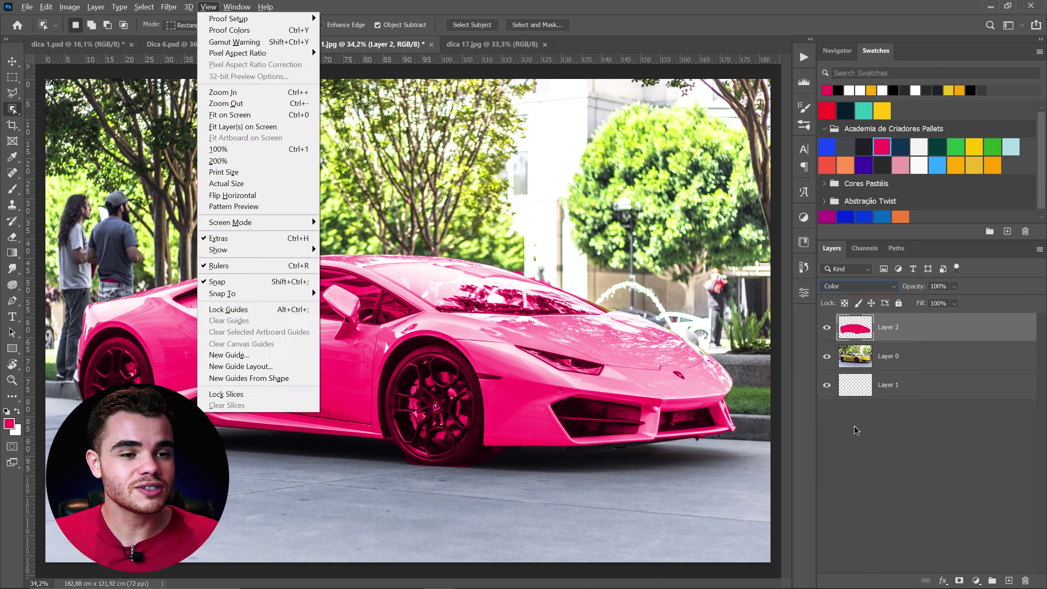
{"action": "left_click", "coordinate": [850, 428]}
{"action": "left_click", "coordinate": [888, 333]}
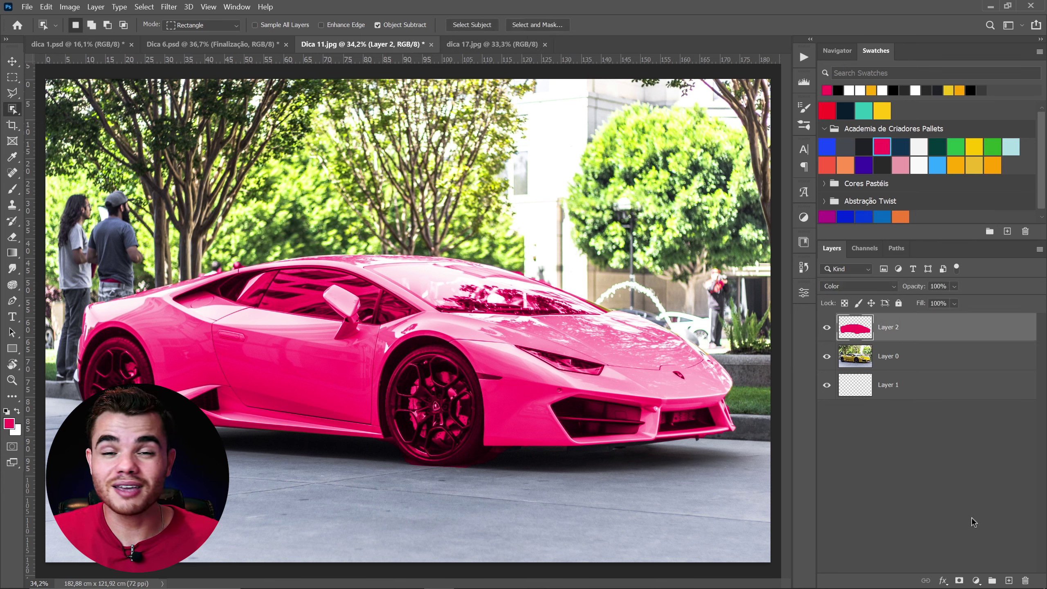
Step: Add a layer mask to the pink layer and paint it black over the front wheel and windows with a 259 px brush
{"action": "left_click", "coordinate": [959, 580]}
{"action": "key", "text": "b"}
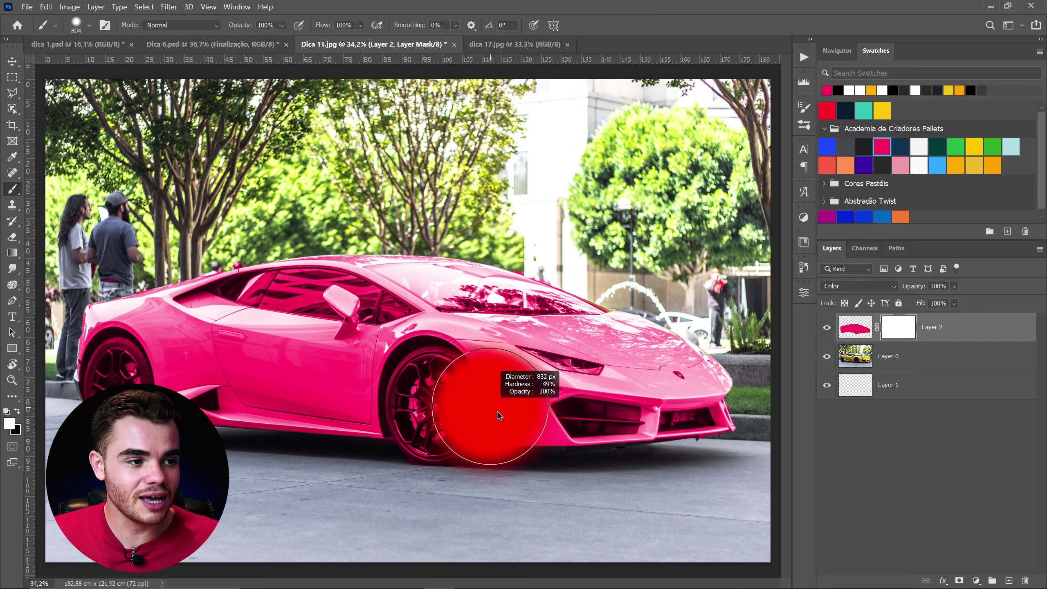
{"action": "key", "text": "w"}
{"action": "left_click_drag", "start_coordinate": [423, 412], "coordinate": [415, 388]}
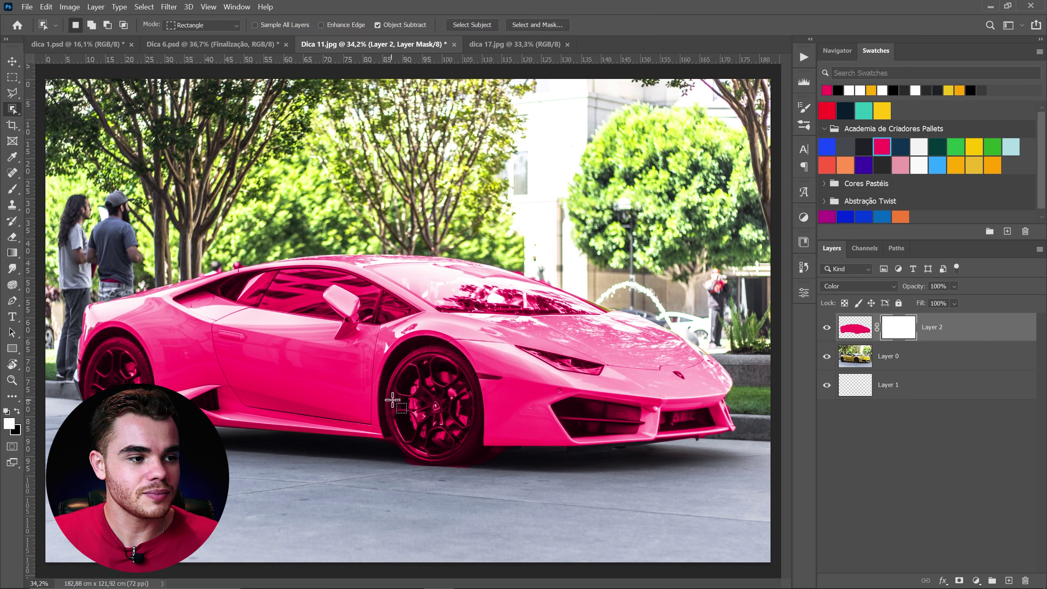
{"action": "key", "text": "b"}
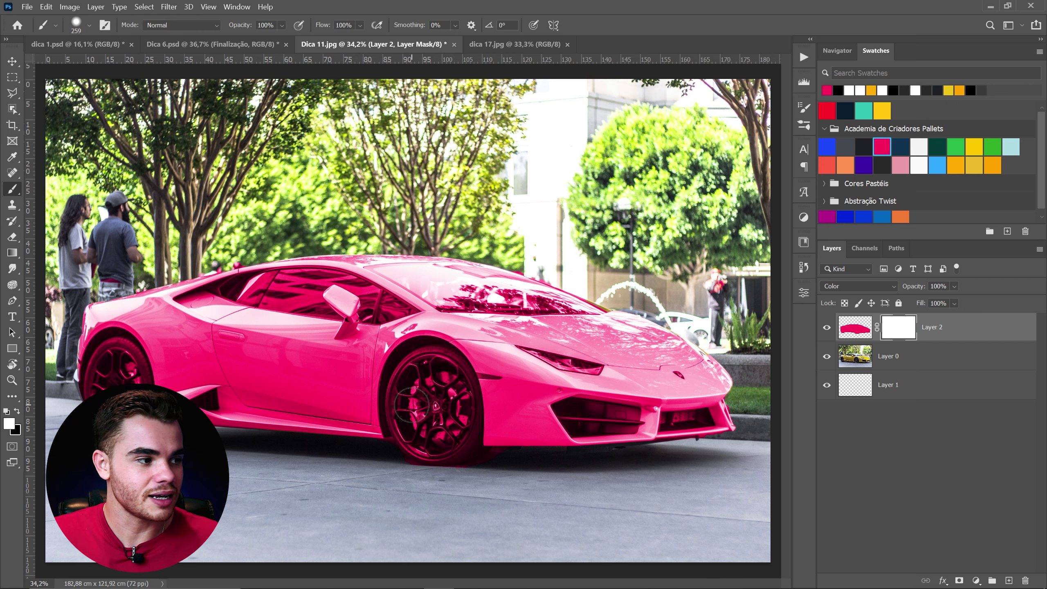
{"action": "key", "text": "x"}
{"action": "mouse_move", "coordinate": [417, 383]}
{"action": "left_mouse_down"}
{"action": "mouse_move", "coordinate": [435, 374]}
{"action": "mouse_move", "coordinate": [451, 396]}
{"action": "mouse_move", "coordinate": [418, 440]}
{"action": "mouse_move", "coordinate": [433, 461]}
{"action": "left_mouse_up"}
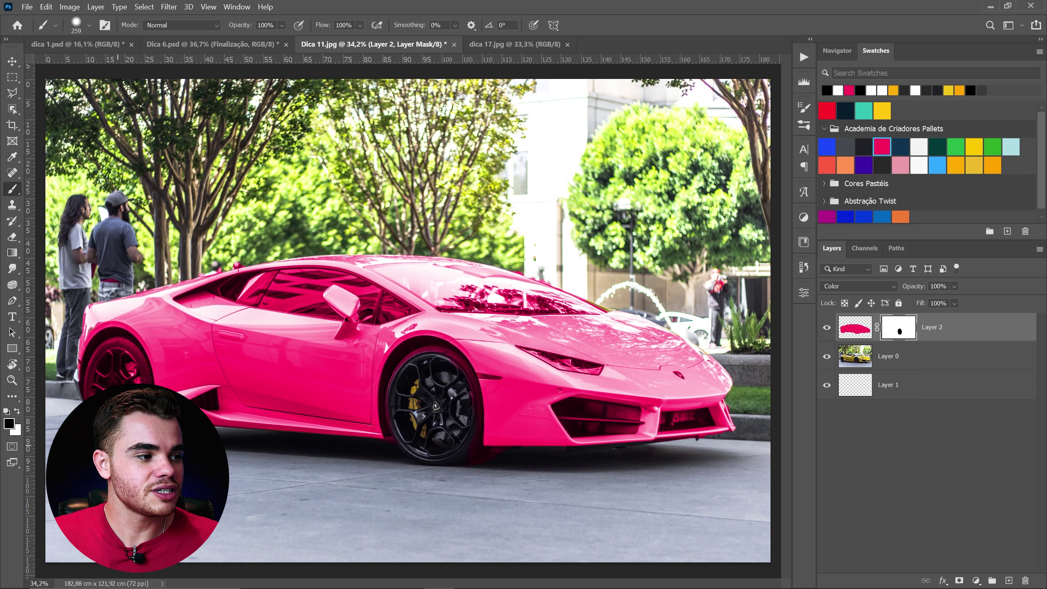
{"action": "mouse_move", "coordinate": [255, 301]}
{"action": "left_mouse_down"}
{"action": "mouse_move", "coordinate": [238, 288]}
{"action": "mouse_move", "coordinate": [315, 305]}
{"action": "mouse_move", "coordinate": [309, 283]}
{"action": "mouse_move", "coordinate": [358, 293]}
{"action": "mouse_move", "coordinate": [385, 312]}
{"action": "mouse_move", "coordinate": [374, 314]}
{"action": "mouse_move", "coordinate": [461, 323]}
{"action": "mouse_move", "coordinate": [510, 314]}
{"action": "mouse_move", "coordinate": [440, 283]}
{"action": "mouse_move", "coordinate": [501, 297]}
{"action": "mouse_move", "coordinate": [451, 274]}
{"action": "left_mouse_up"}
Step: Add a Black & White adjustment layer above the car photo with the default preset and close its properties
{"action": "key", "text": "v"}
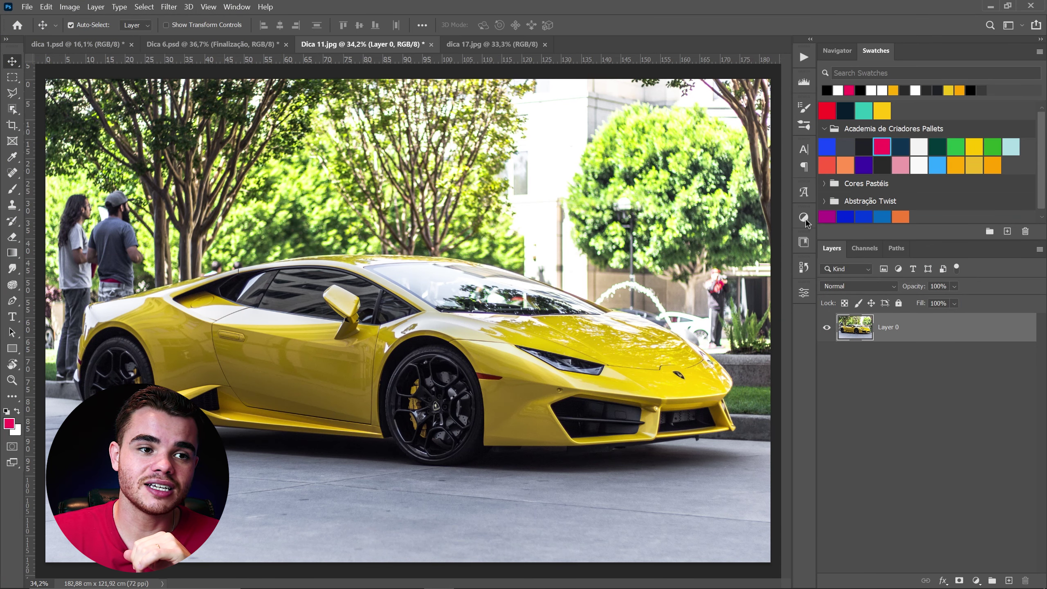
{"action": "left_click", "coordinate": [934, 566]}
{"action": "left_click", "coordinate": [977, 580]}
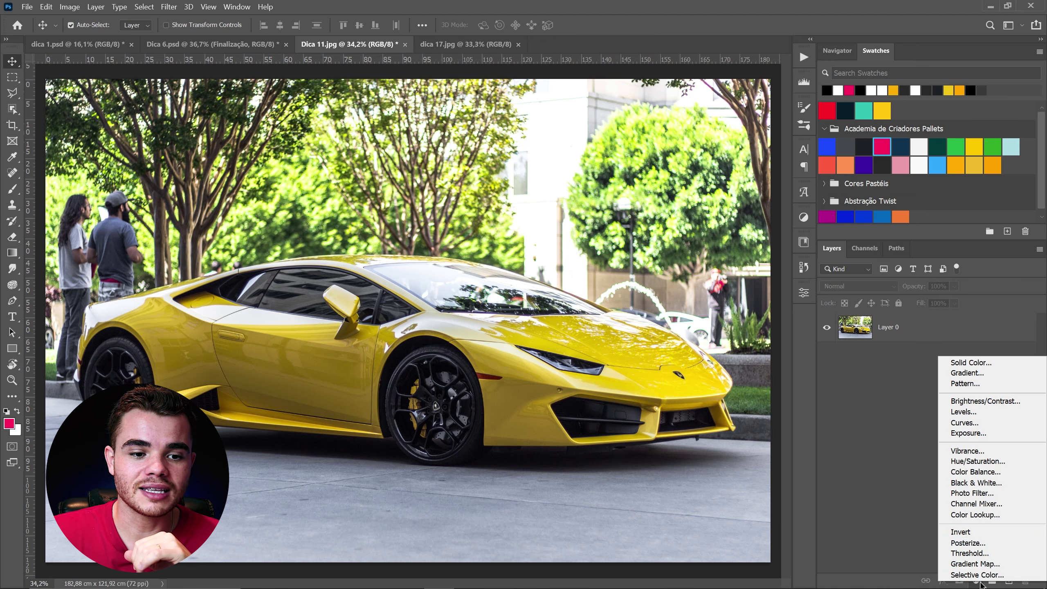
{"action": "left_click", "coordinate": [996, 488]}
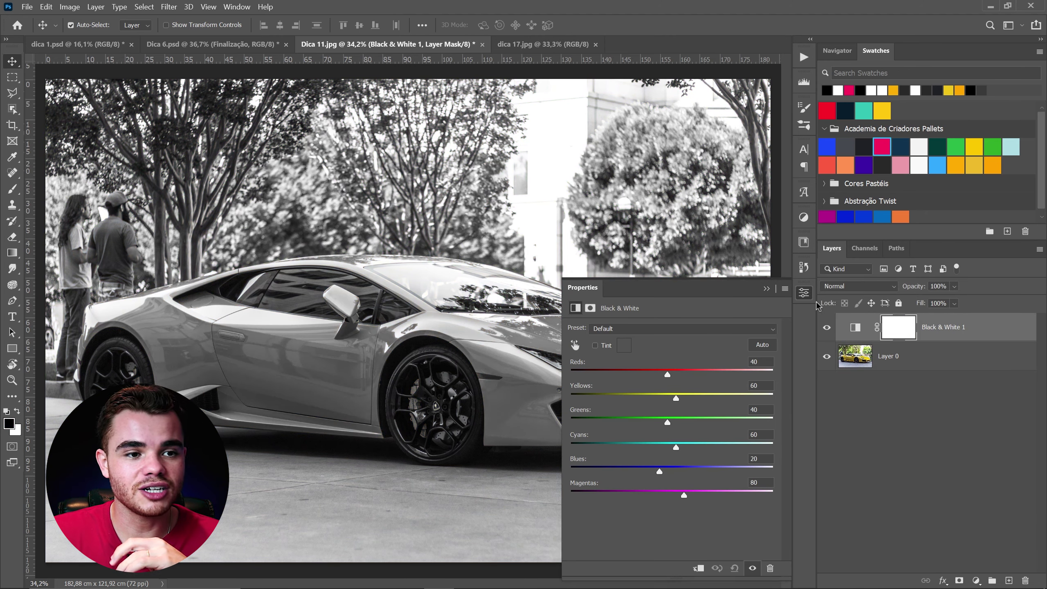
{"action": "left_click", "coordinate": [803, 293]}
Step: Delete the Black & White adjustment layer and desaturate the car photo layer directly
{"action": "left_click", "coordinate": [964, 328]}
{"action": "key", "text": "Delete"}
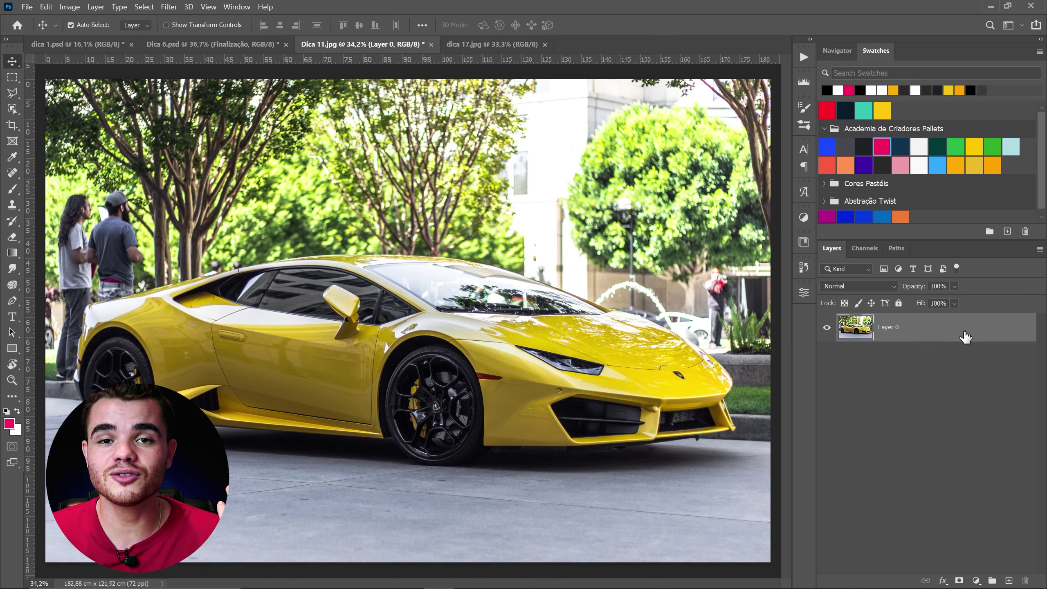
{"action": "key", "text": "ctrl+shift+u"}
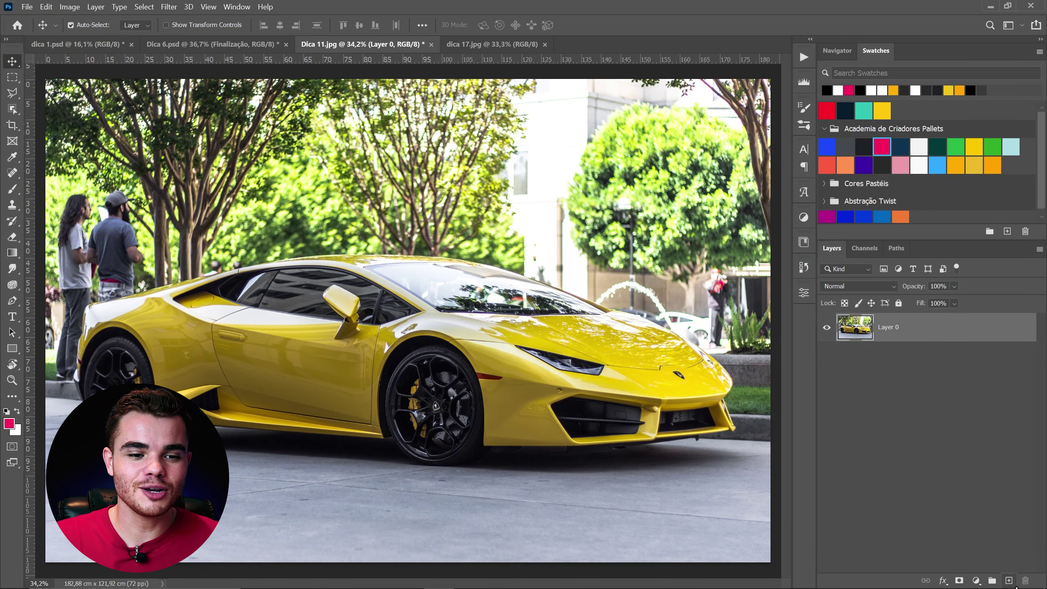
Step: Add a Solid Color fill layer in pink #fc095c above the car photo layer
{"action": "left_click", "coordinate": [976, 580]}
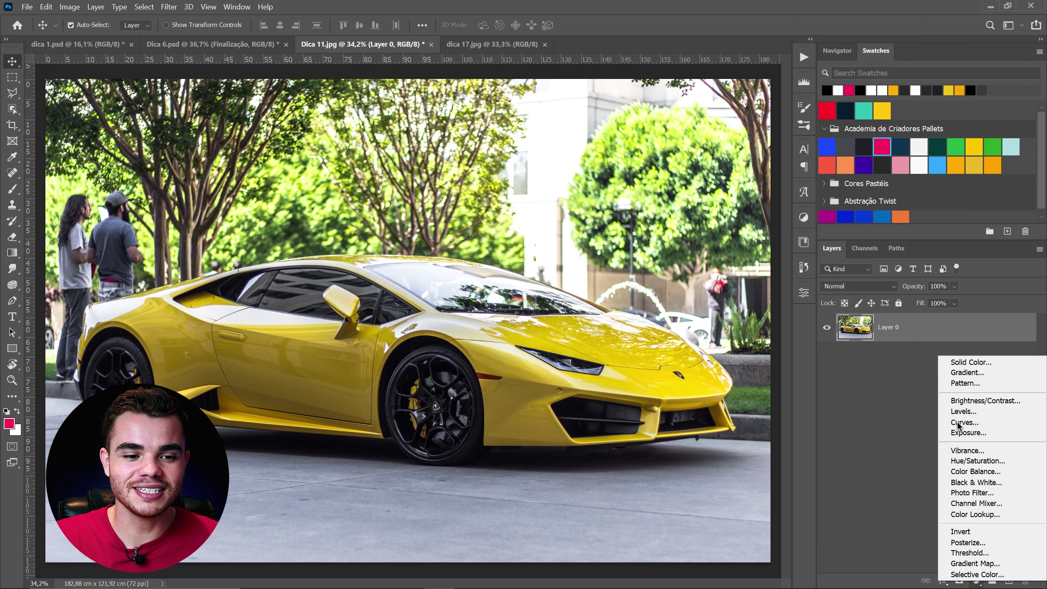
{"action": "left_click", "coordinate": [965, 362]}
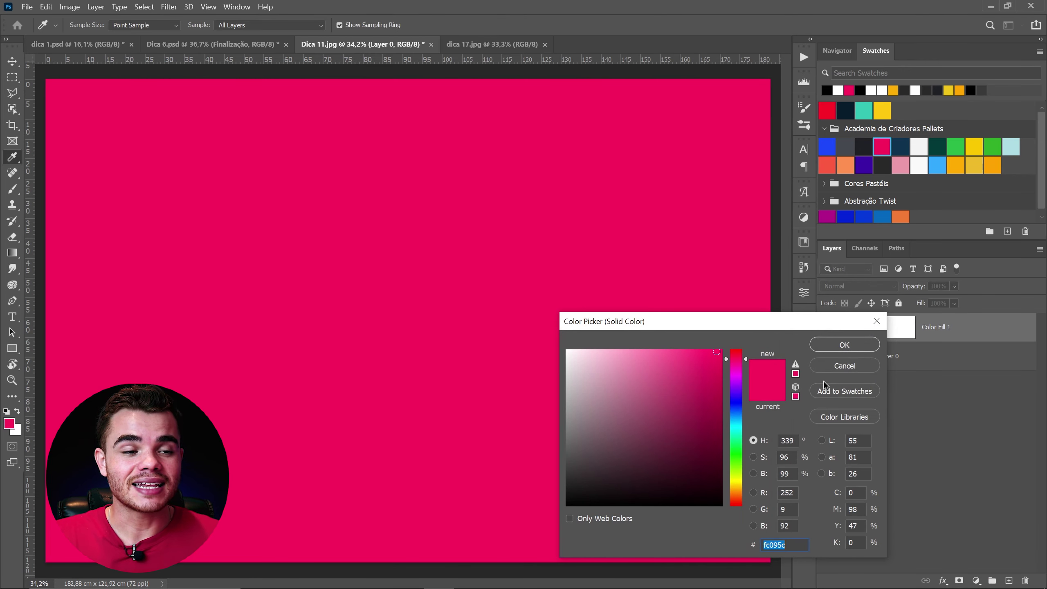
{"action": "left_click", "coordinate": [839, 345]}
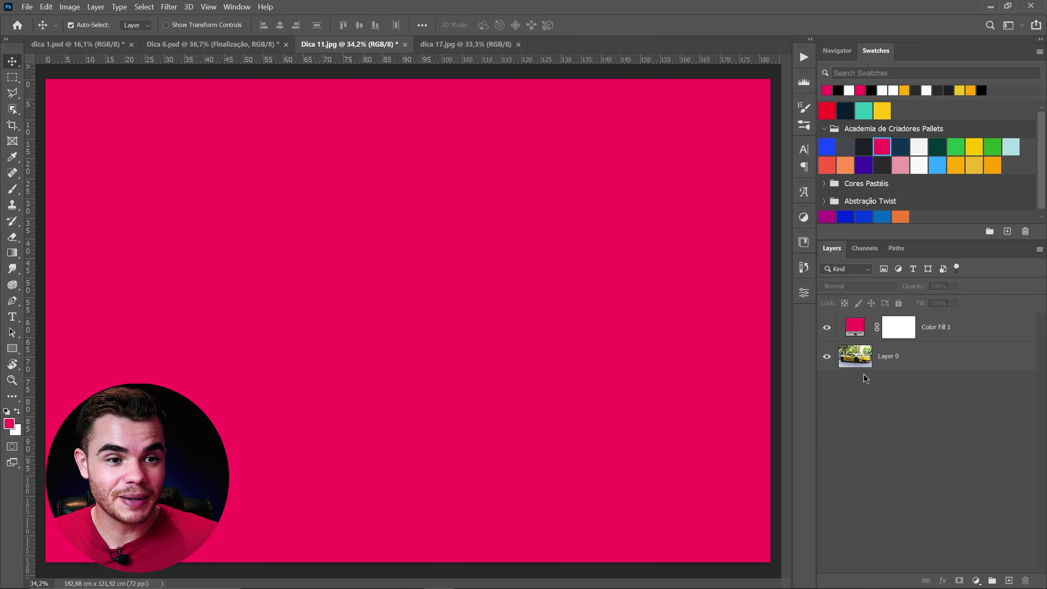
Step: Add the white text "criadores" in Montserrat Black at 431 pt near the middle of the canvas
{"action": "left_click", "coordinate": [11, 317]}
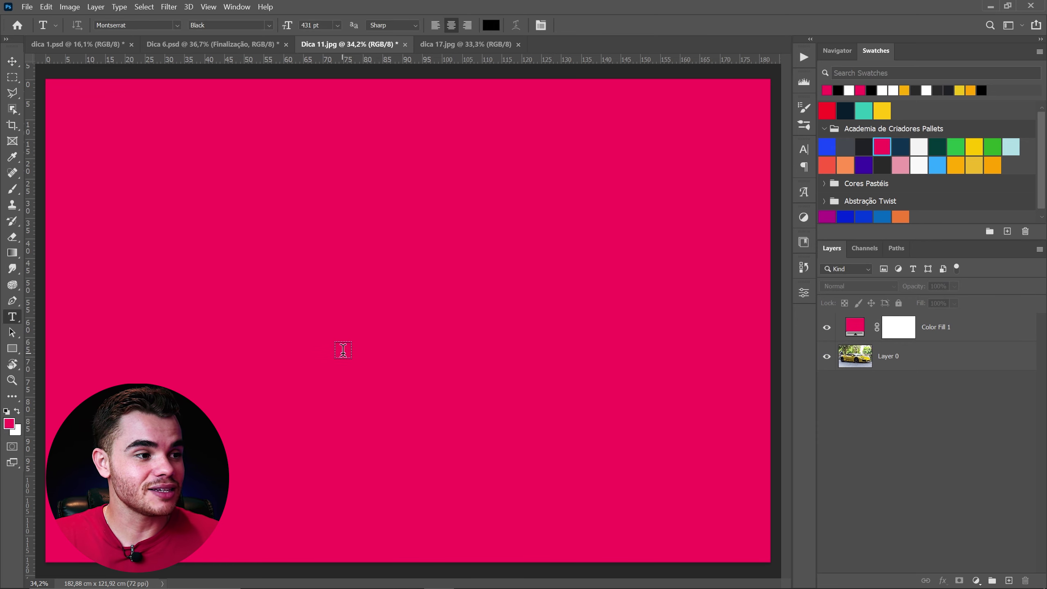
{"action": "left_click", "coordinate": [391, 326]}
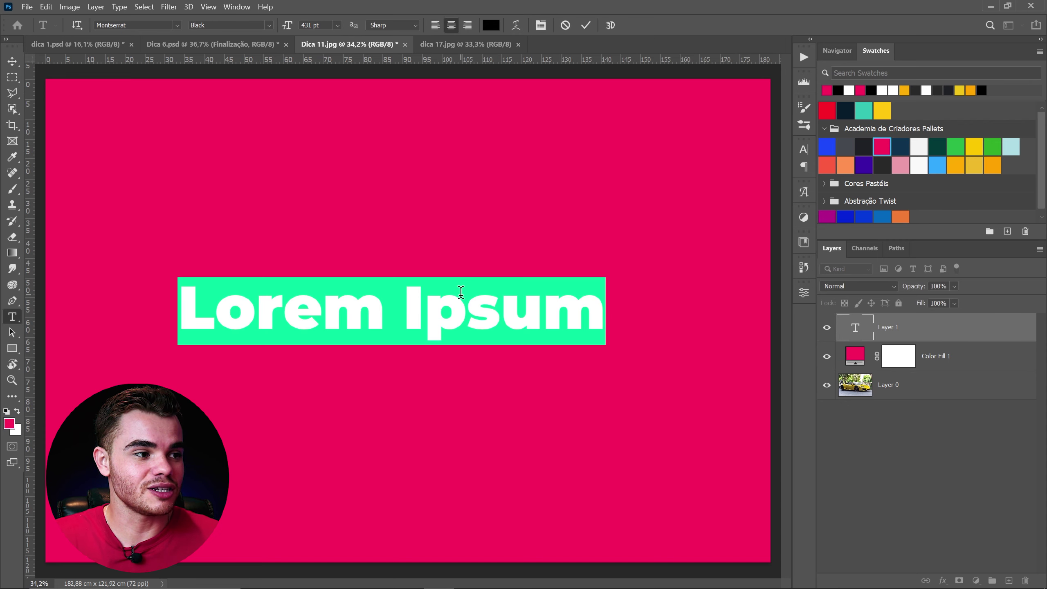
{"action": "type", "text": "criadores"}
{"action": "key", "text": "ctrl+Return"}
{"action": "key", "text": "v"}
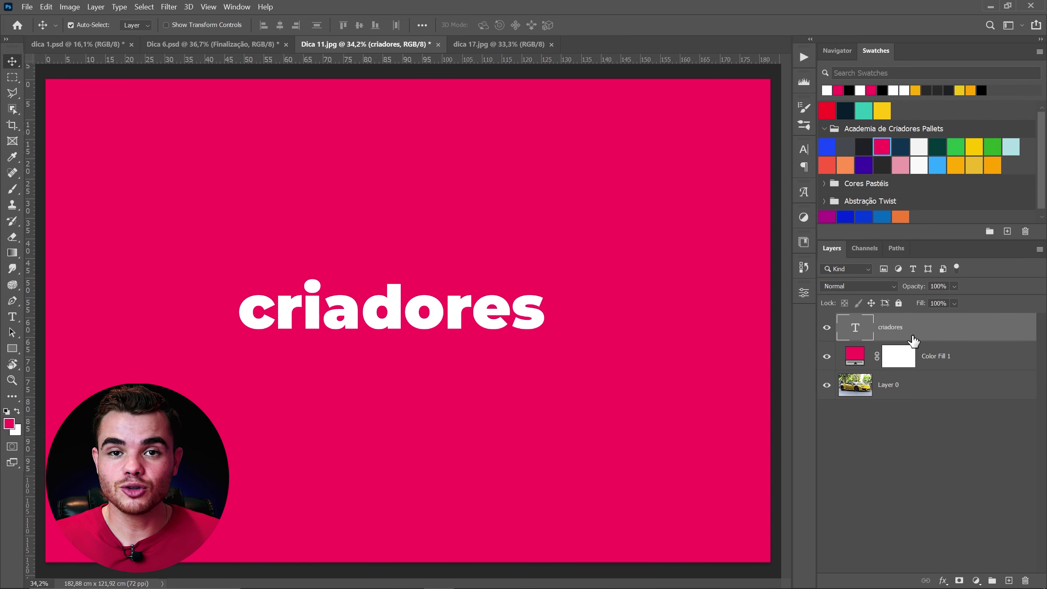
Step: Duplicate the "criadores" text layer repeatedly until there are 15 copies, offsetting the copies slightly up and to the right
{"action": "key", "text": "ctrl+j"}
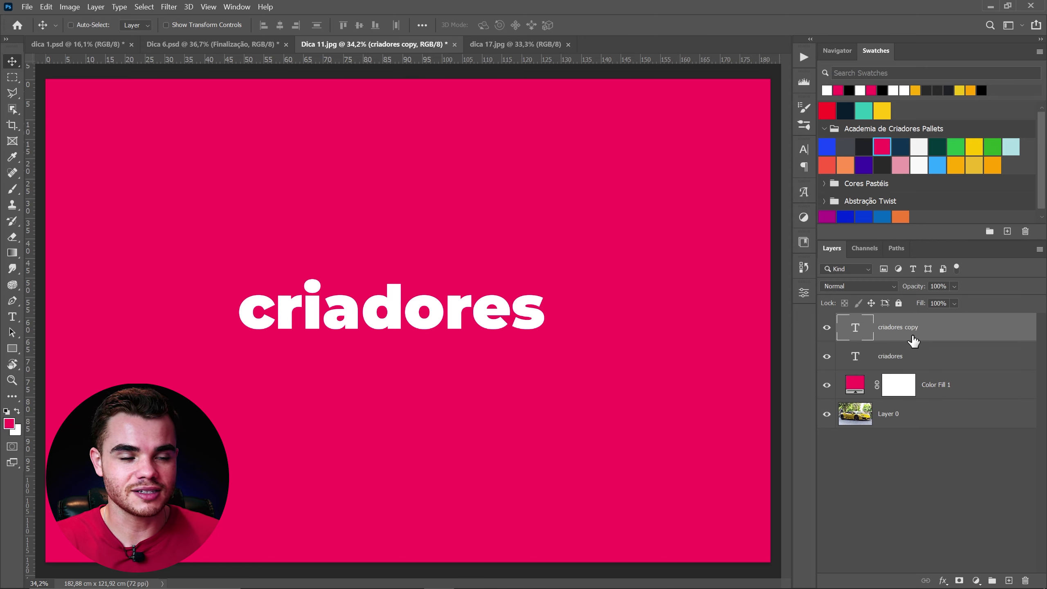
{"action": "key", "text": "ctrl+z"}
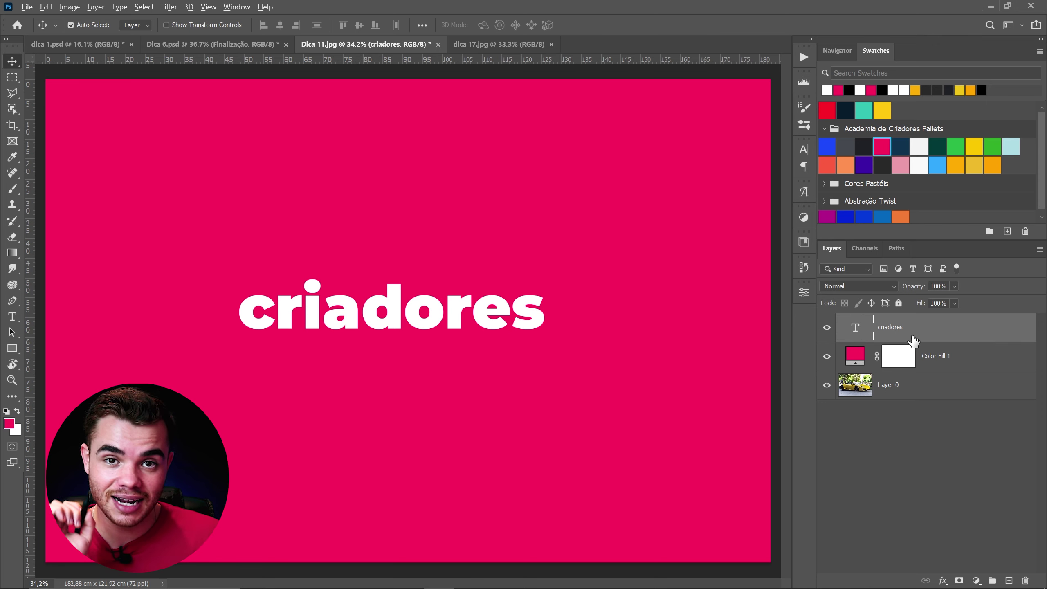
{"action": "key", "text": "ctrl+j"}
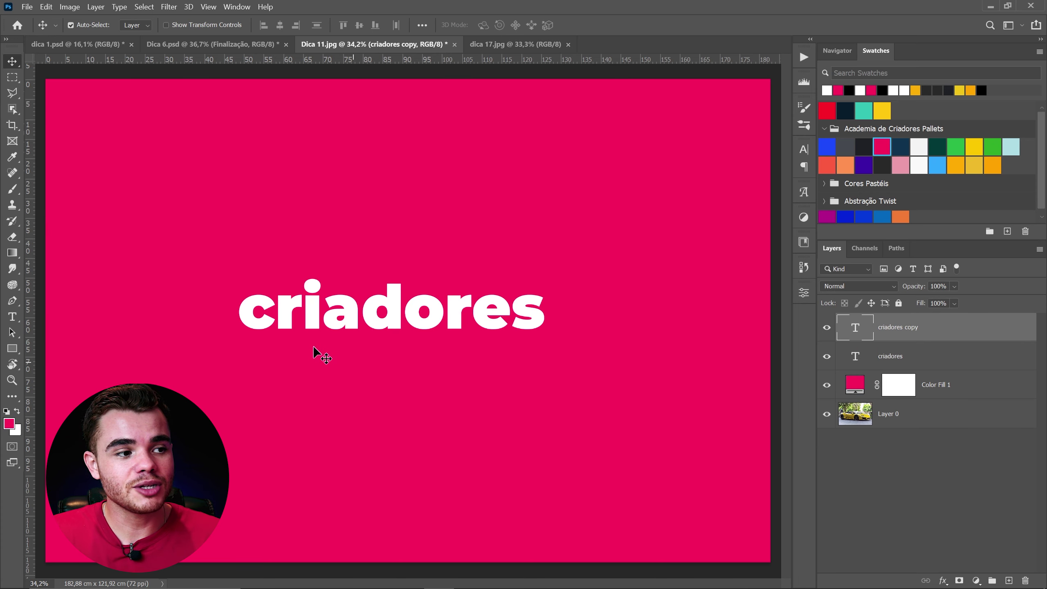
{"action": "left_click", "coordinate": [827, 328]}
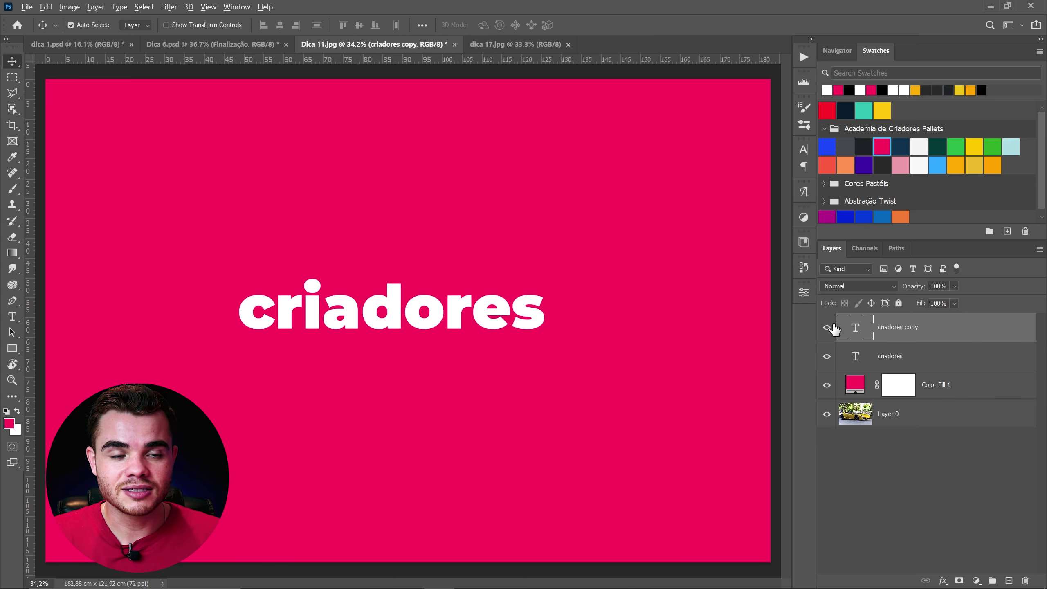
{"action": "key", "text": "ctrl+j"}
{"action": "key", "text": "ctrl+j"}
{"action": "key", "text": "ctrl+j"}
{"action": "key", "text": "ctrl+j"}
{"action": "key", "text": "ctrl+j"}
{"action": "key", "text": "ctrl+j"}
{"action": "key", "text": "ctrl+j"}
{"action": "key", "text": "ctrl+j"}
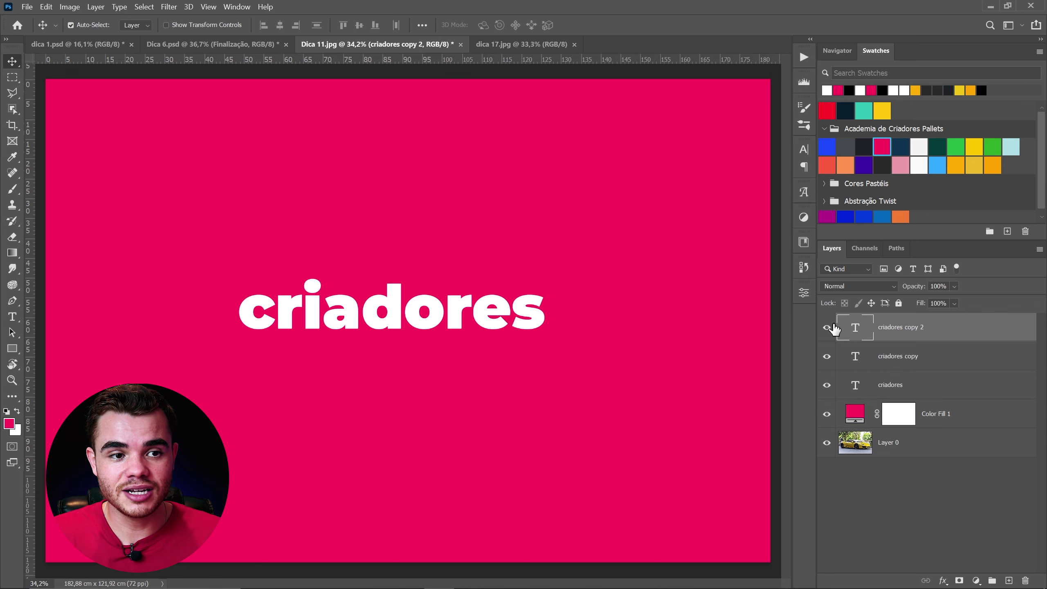
{"action": "key", "text": "ctrl+j"}
{"action": "key", "text": "ctrl+j"}
{"action": "key", "text": "ctrl+j"}
{"action": "key", "text": "ctrl+j"}
{"action": "key", "text": "ctrl+j"}
{"action": "key", "text": "ctrl+j"}
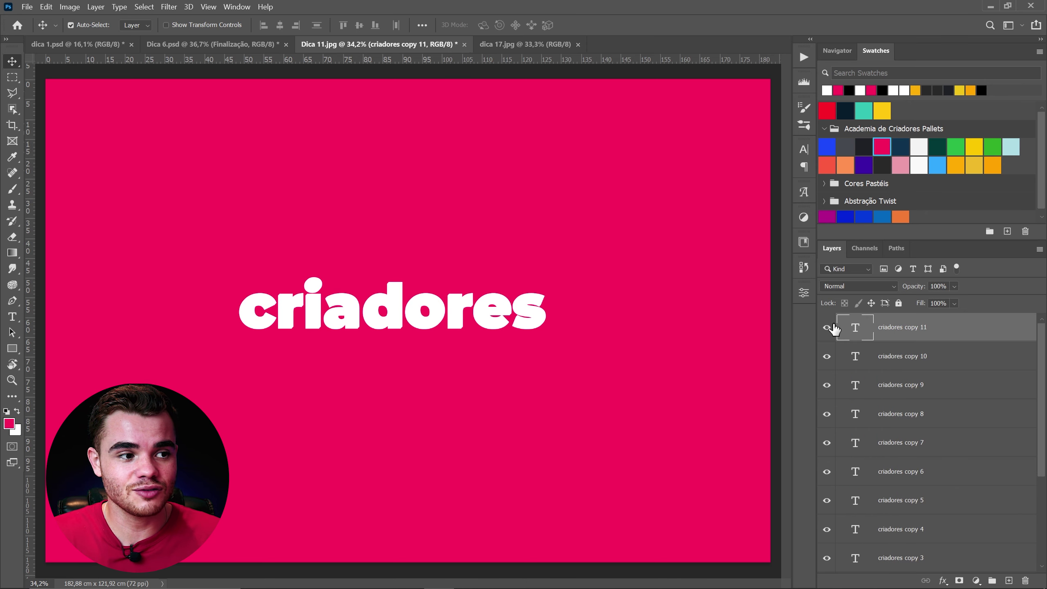
Step: Group all the "criadores" text layers below the topmost copy
{"action": "left_click", "coordinate": [914, 357]}
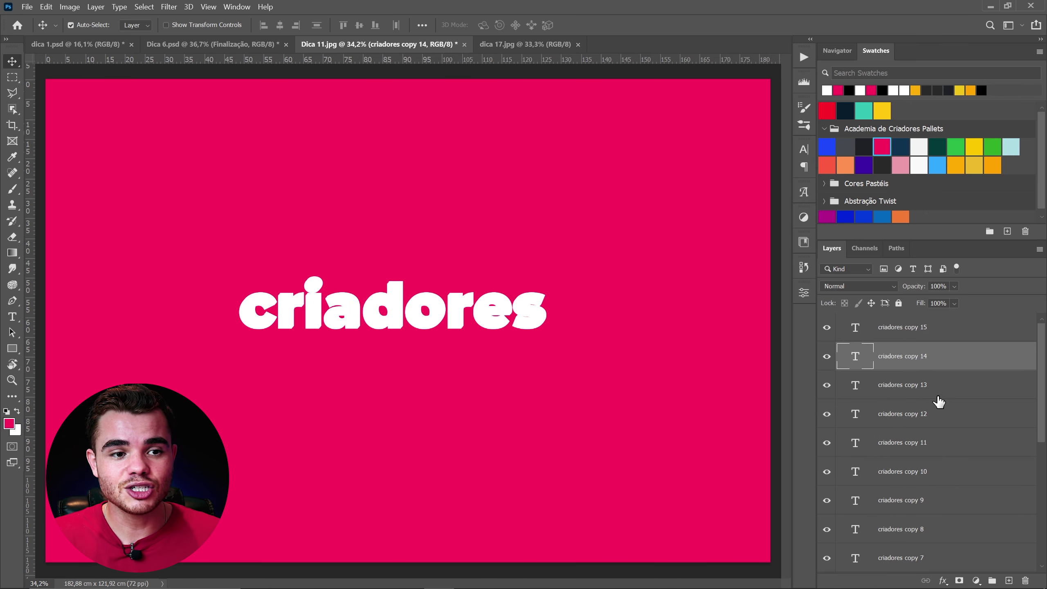
{"action": "scroll", "coordinate": [934, 379], "scroll_direction": "down", "scroll_amount": 5}
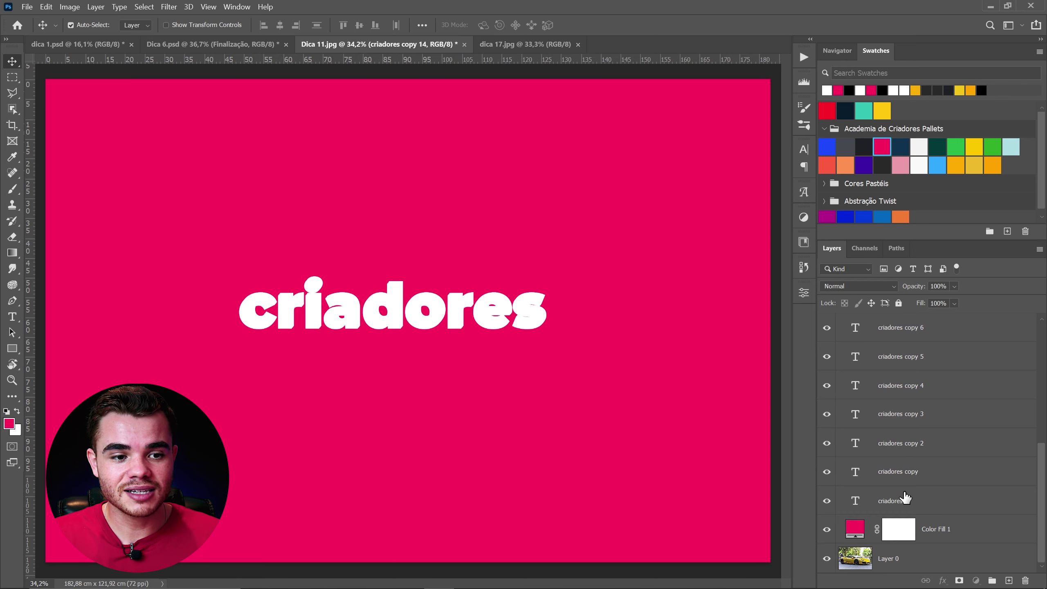
{"action": "left_click", "coordinate": [905, 499], "text": "shift"}
{"action": "key", "text": "ctrl+g"}
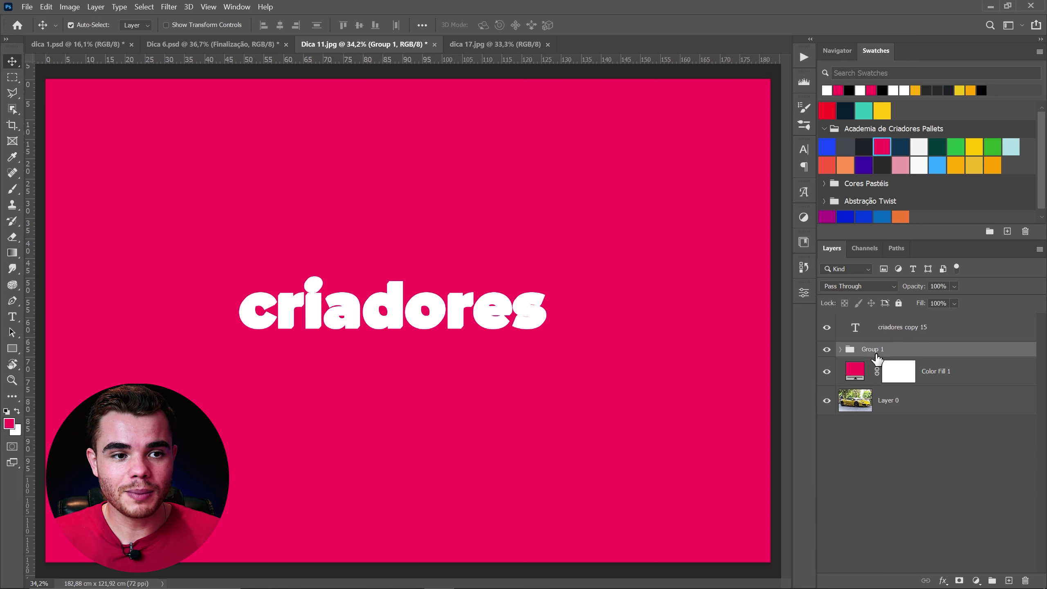
Step: Apply a dark gray Color Overlay at Normal blend mode and 100% opacity to the text group, and deselect the layers
{"action": "left_click", "coordinate": [943, 581]}
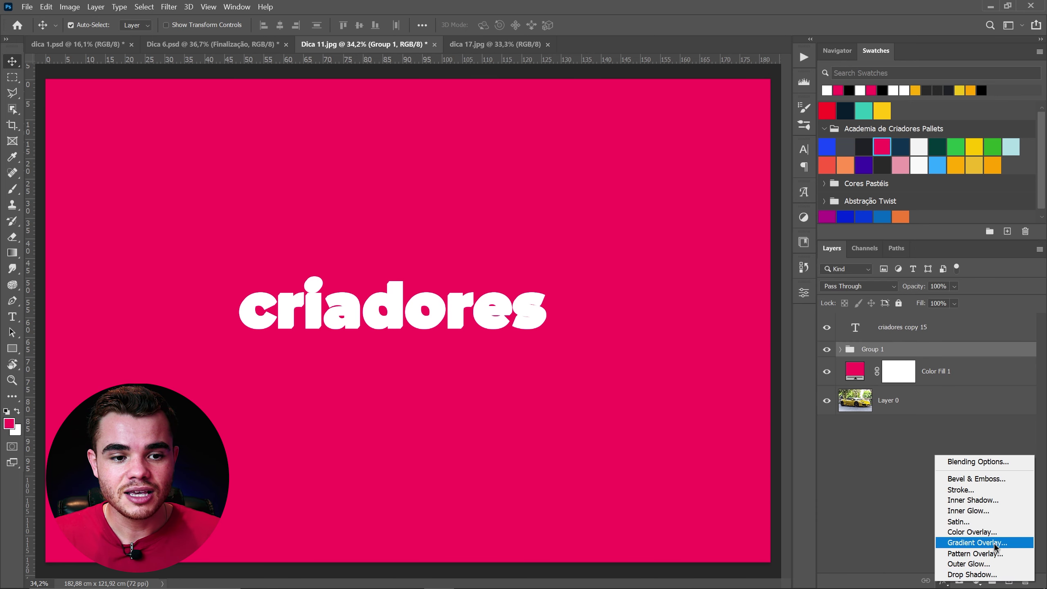
{"action": "left_click", "coordinate": [994, 532]}
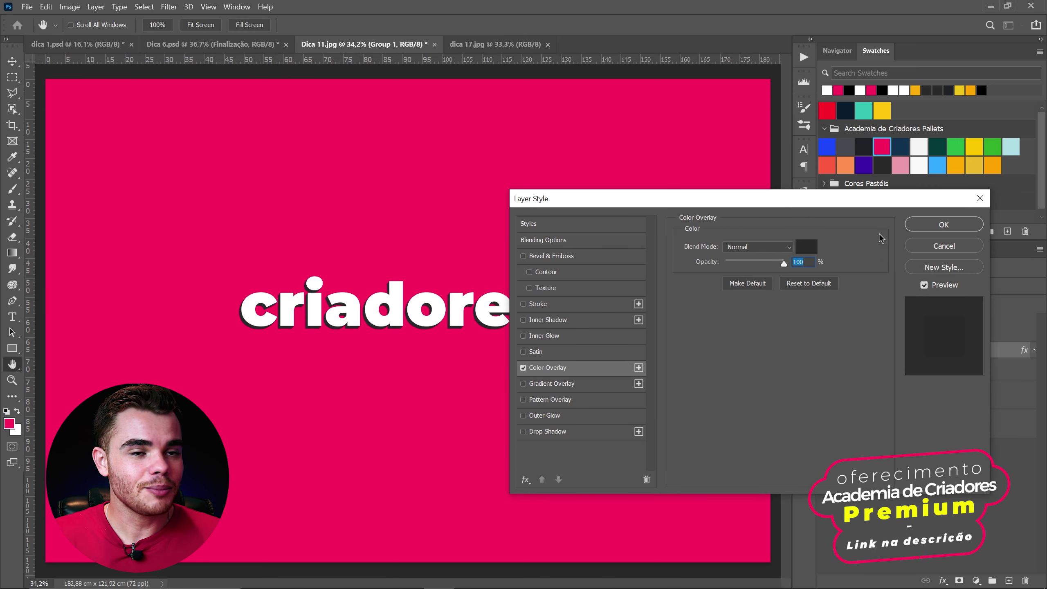
{"action": "left_click", "coordinate": [934, 231]}
{"action": "left_click", "coordinate": [931, 373]}
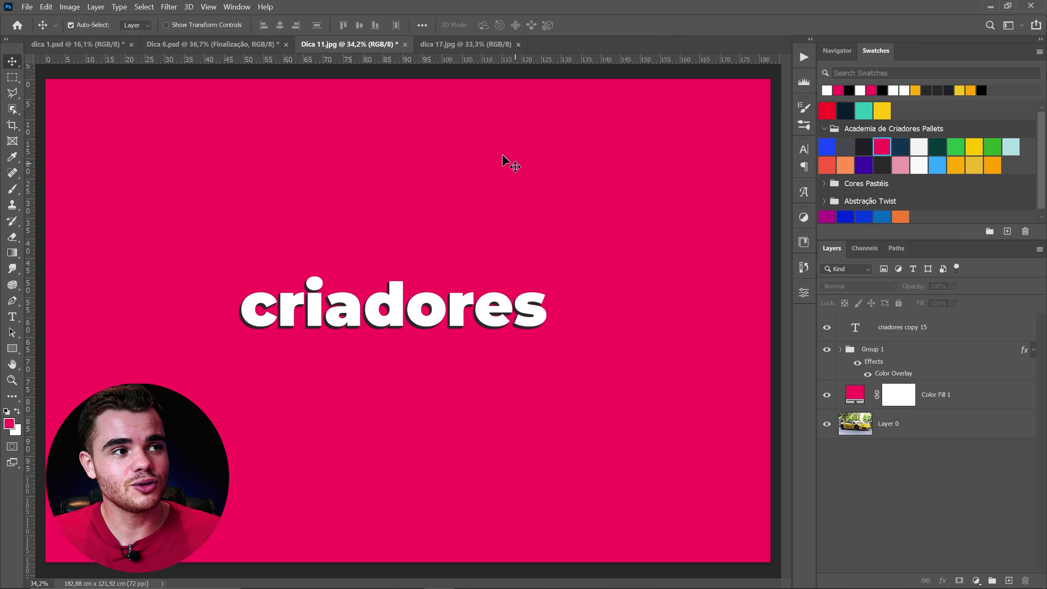
Step: In the Dica 11.jpg document, toggle the visibility of all layers except the car photo, Layer 0, to isolate it
{"action": "left_click", "coordinate": [445, 45]}
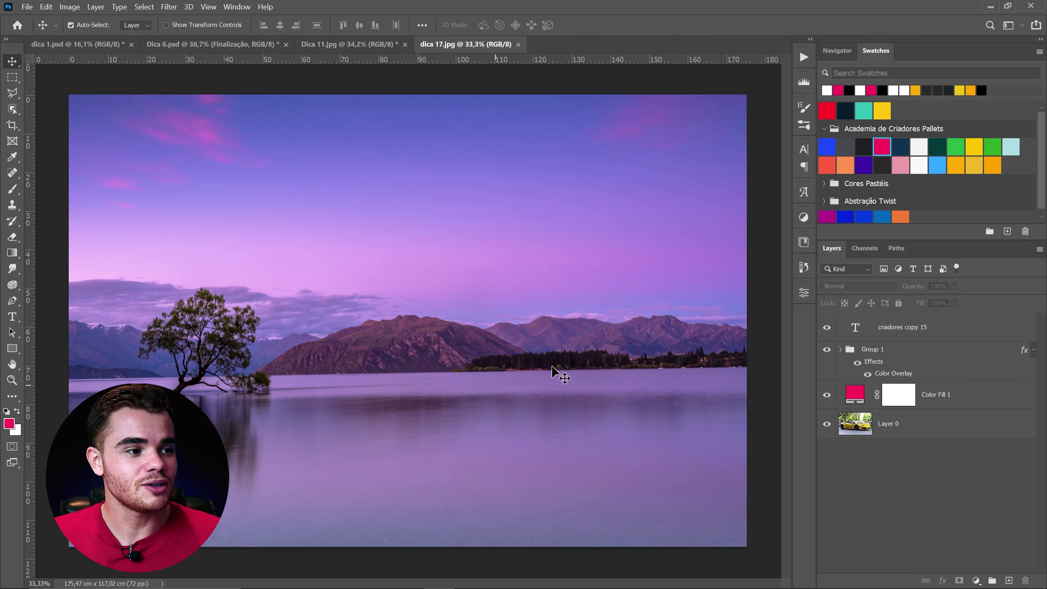
{"action": "left_click", "coordinate": [363, 44]}
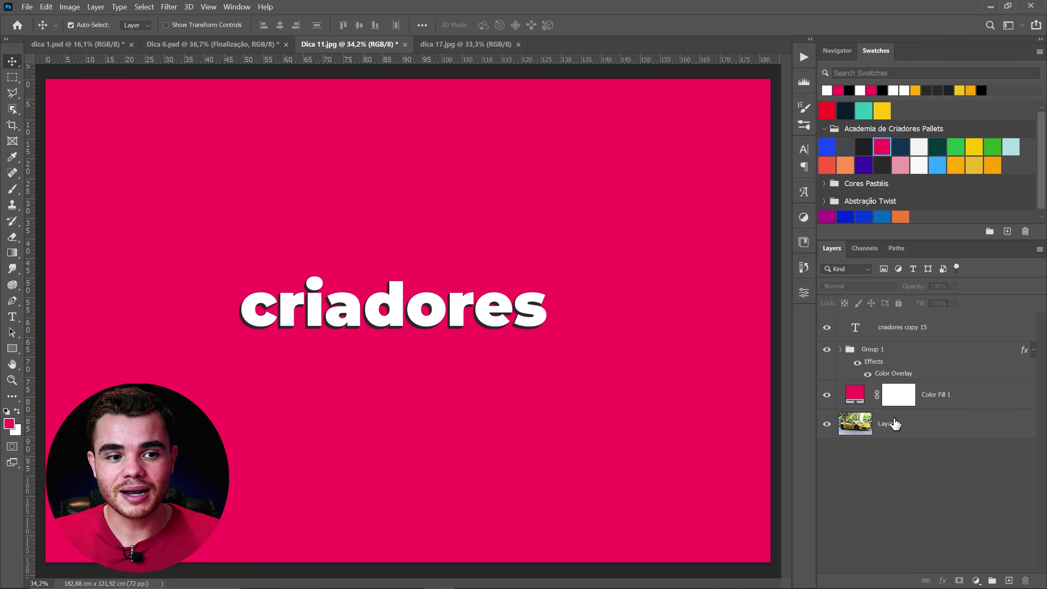
{"action": "left_click", "coordinate": [900, 431]}
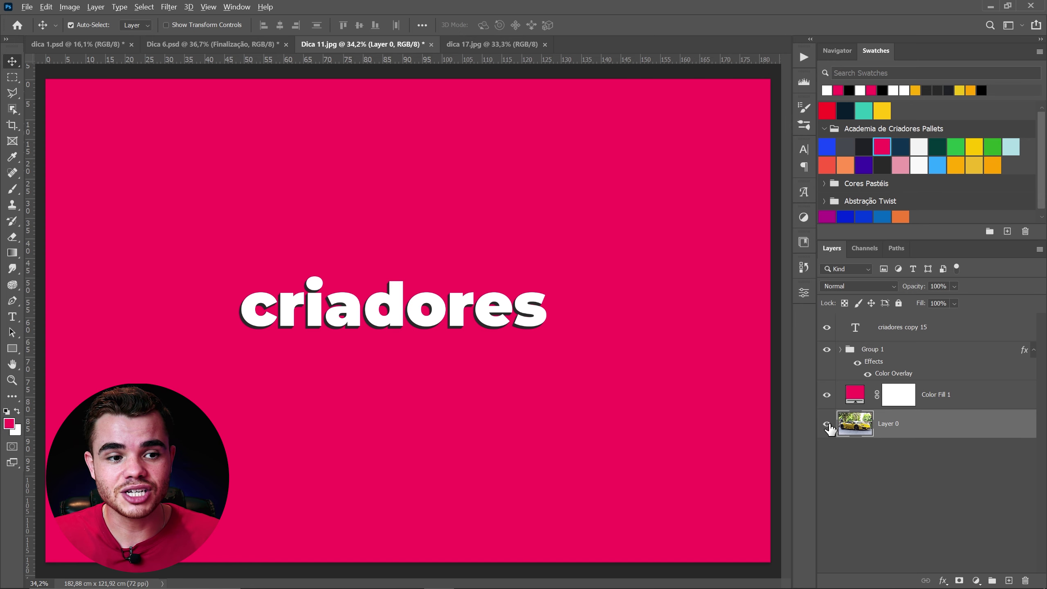
{"action": "left_click", "coordinate": [828, 425], "text": "alt"}
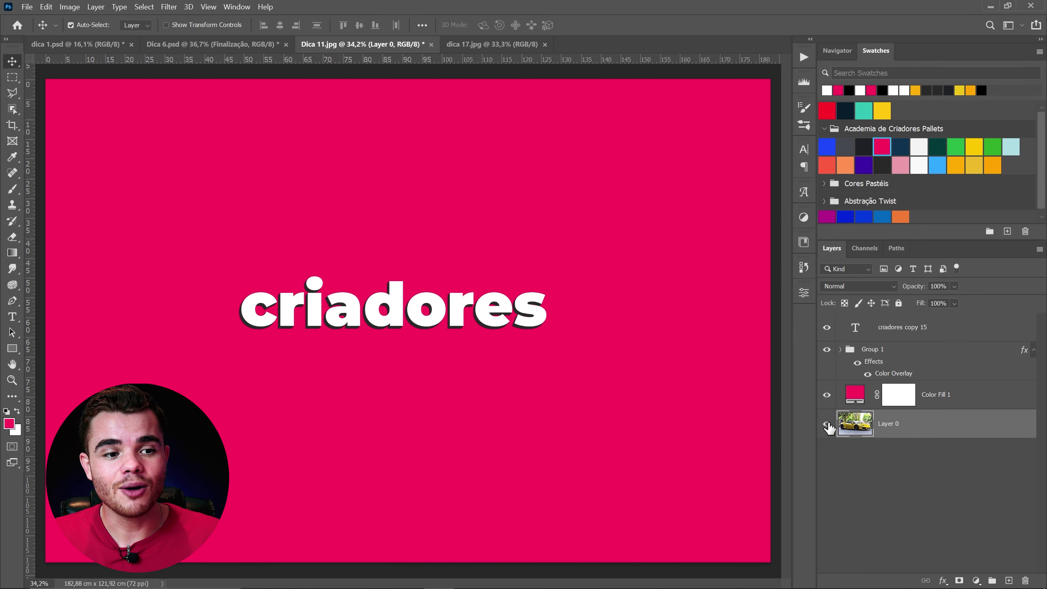
{"action": "left_click", "coordinate": [827, 425], "text": "alt"}
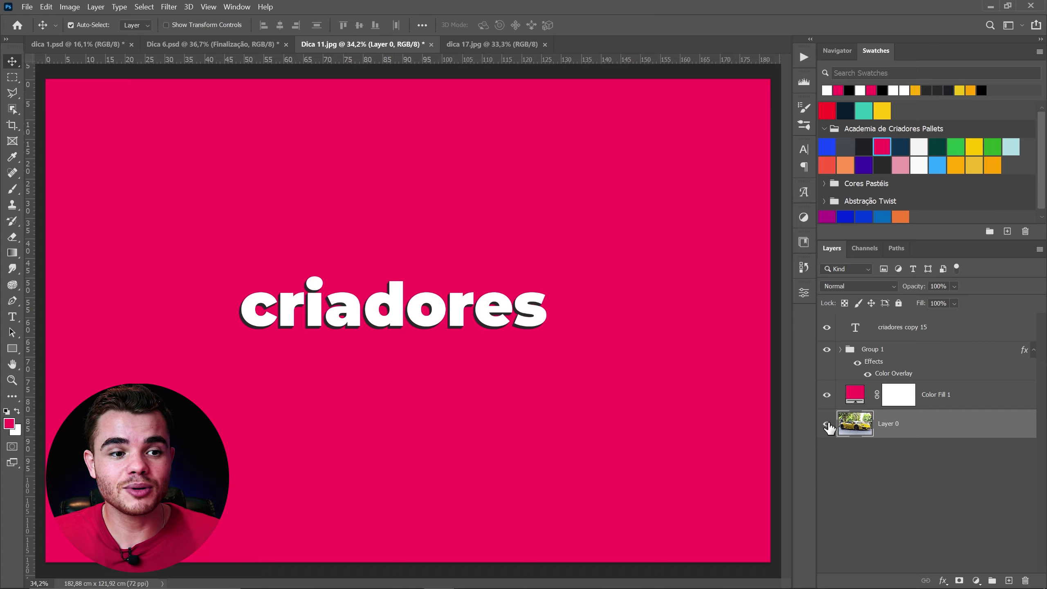
{"action": "left_click", "coordinate": [827, 425], "text": "alt"}
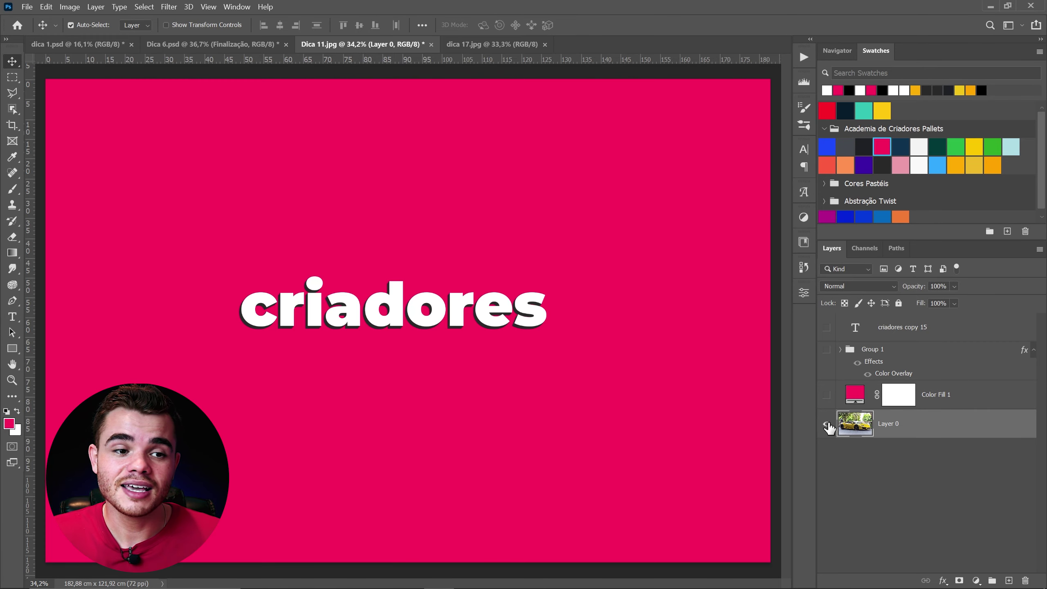
{"action": "left_click", "coordinate": [827, 425], "text": "alt"}
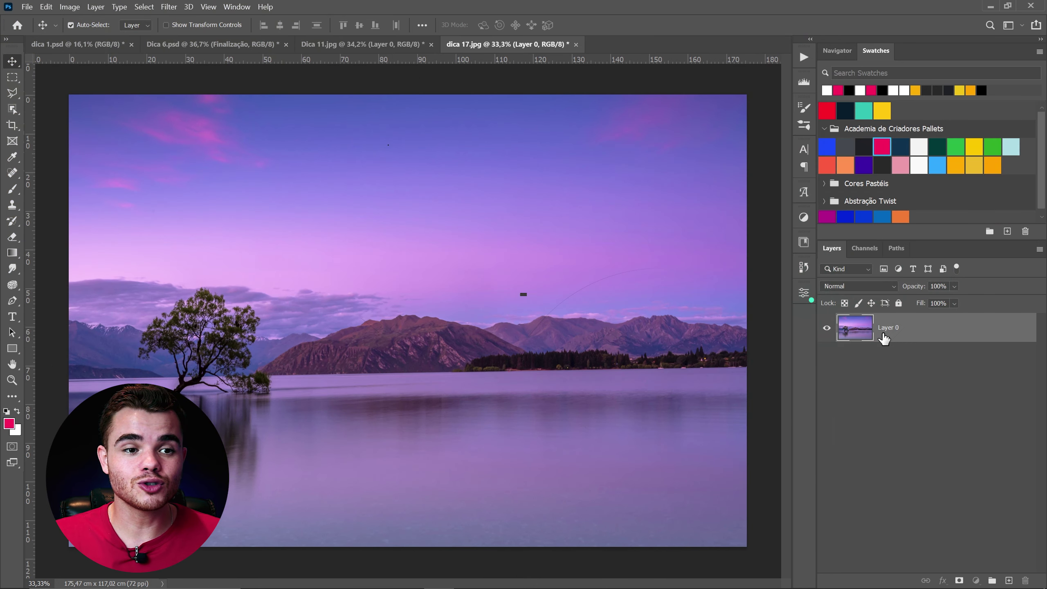
Step: Try rotating the lake photo in dica 17.jpg slightly clockwise with Free Transform, and undo the rotation
{"action": "key", "text": "ctrl+t"}
{"action": "left_click_drag", "start_coordinate": [552, 77], "coordinate": [570, 84]}
{"action": "key", "text": "Return"}
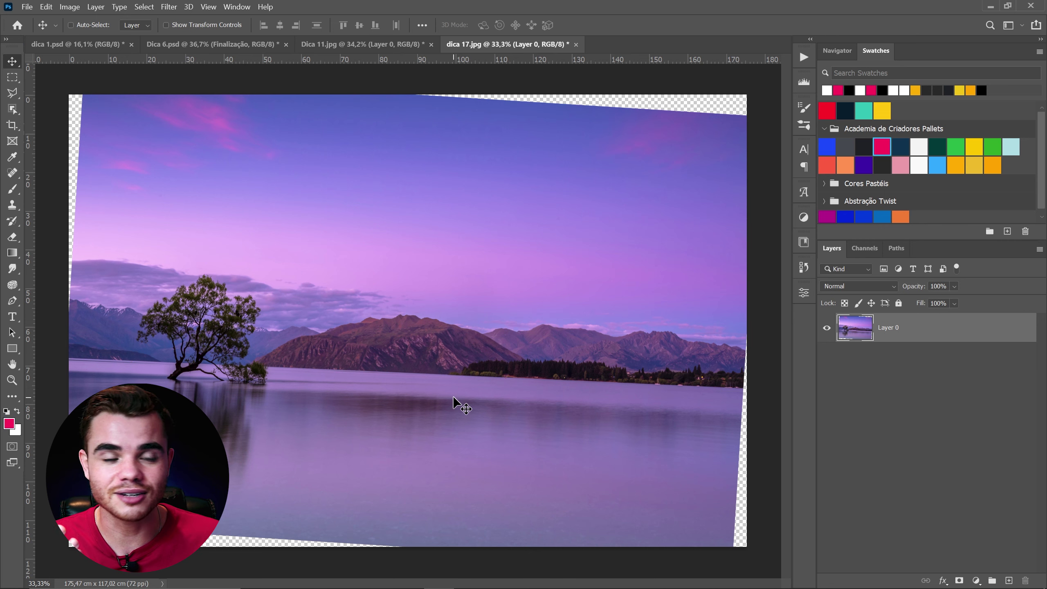
{"action": "key", "text": "ctrl+z"}
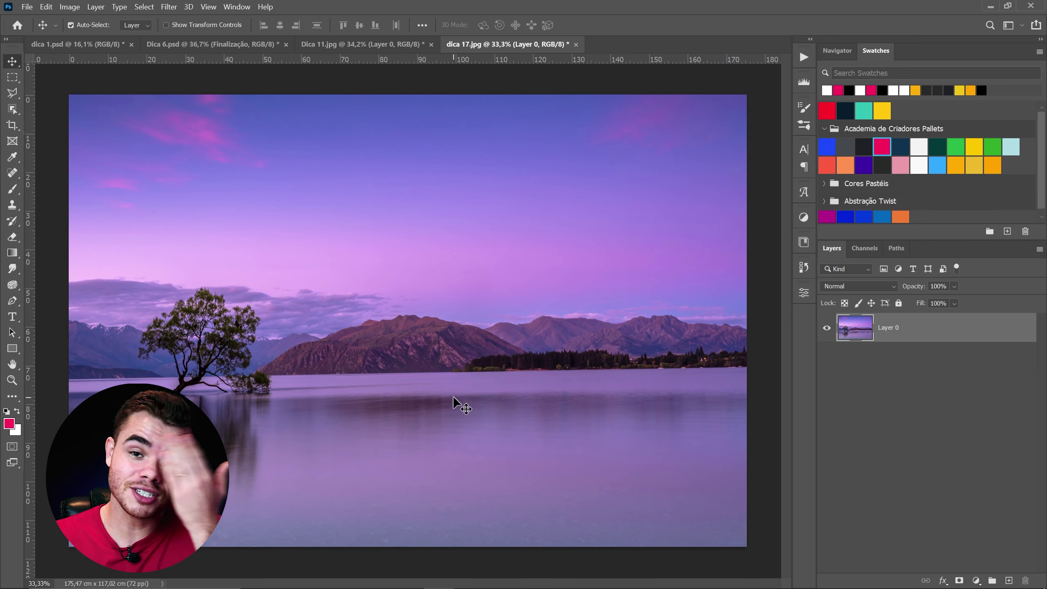
Step: Straighten the lake photo along the waterline below the mountains with the Crop tool and apply the crop
{"action": "key", "text": "c"}
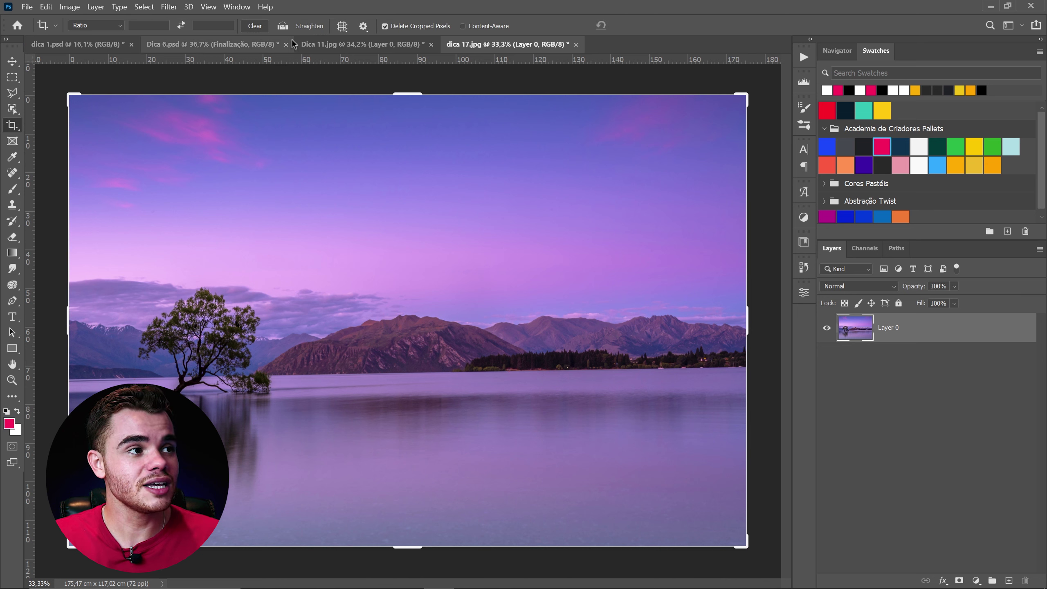
{"action": "left_click", "coordinate": [282, 26]}
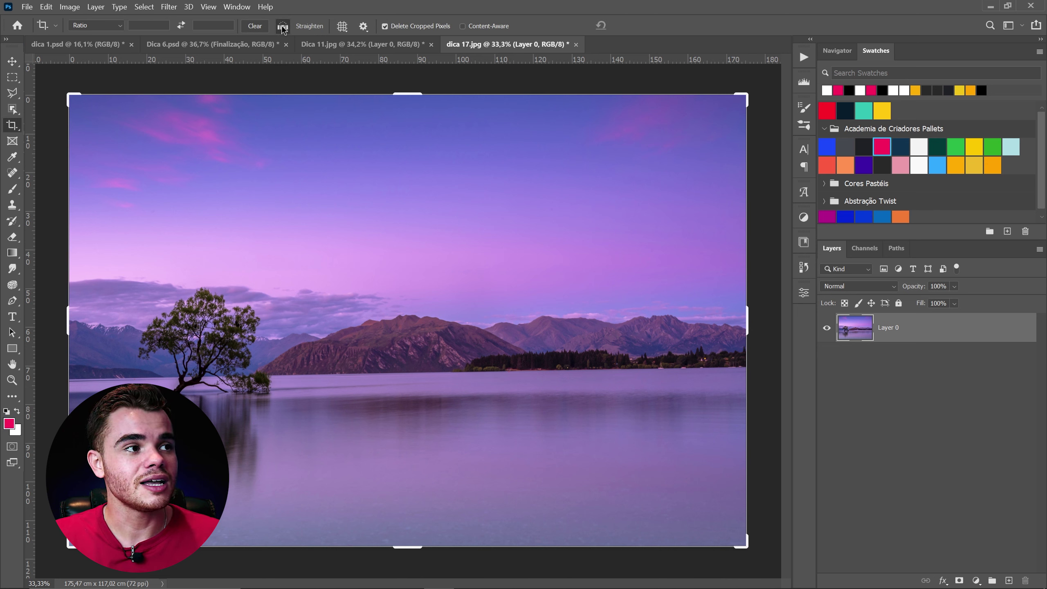
{"action": "left_click_drag", "start_coordinate": [72, 379], "coordinate": [715, 367]}
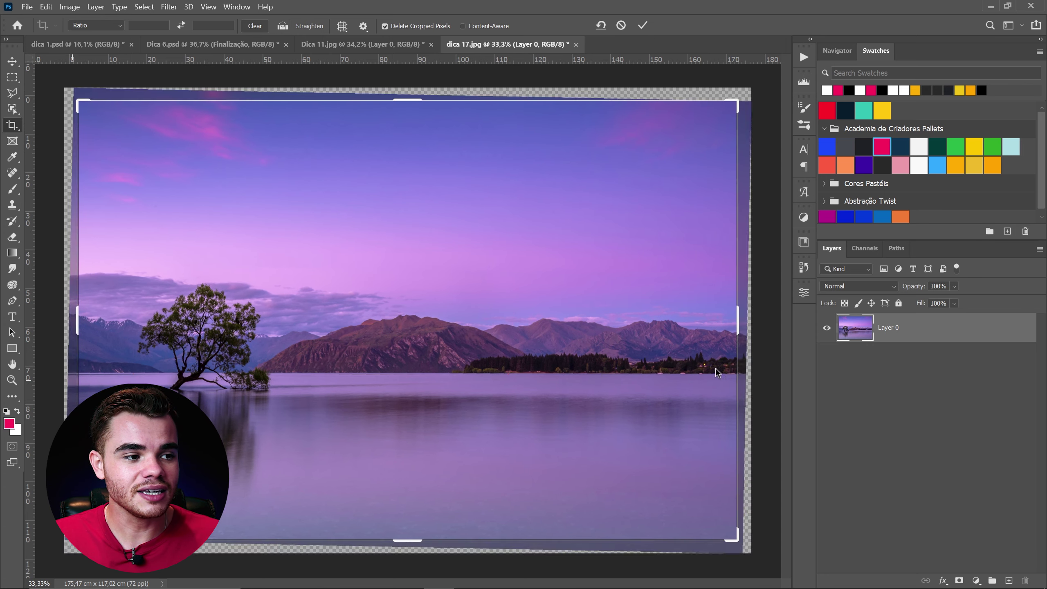
{"action": "key", "text": "Return"}
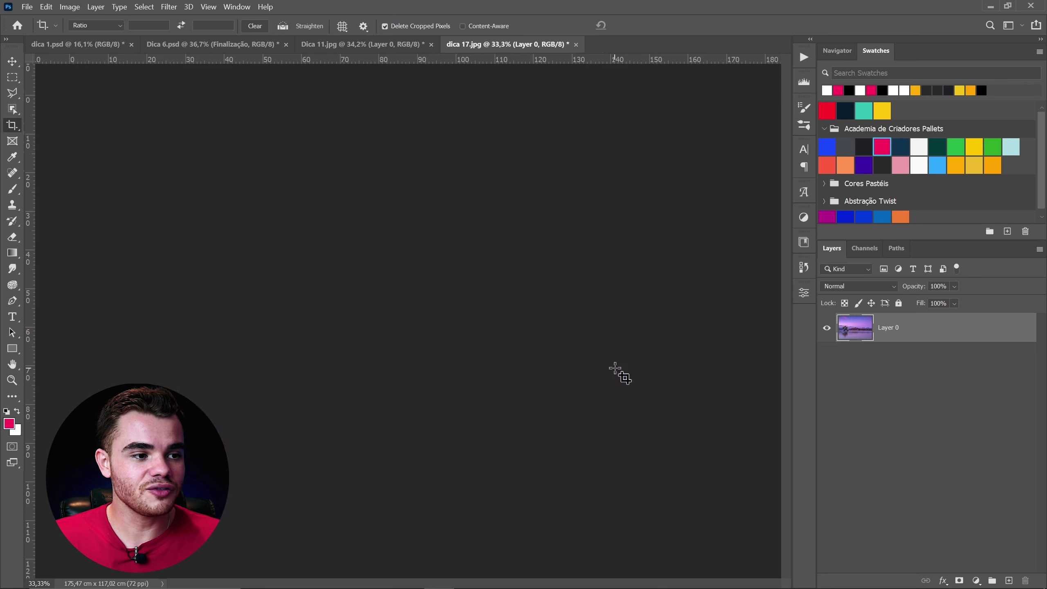
{"action": "key", "text": "v"}
{"action": "scroll", "coordinate": [454, 409], "scroll_direction": "down", "scroll_amount": 1}
{"action": "scroll", "coordinate": [454, 408], "scroll_direction": "up", "scroll_amount": 1}
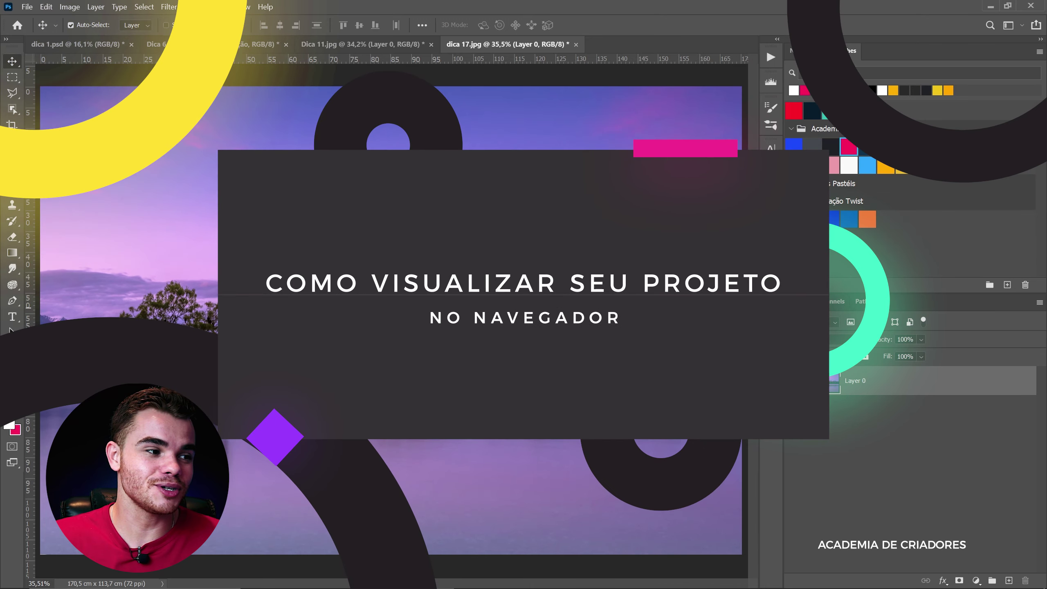
Step: Paint four white brush strokes along the trunk and branches of the tree in the lake photo
{"action": "scroll", "coordinate": [421, 295], "scroll_direction": "down", "scroll_amount": 4}
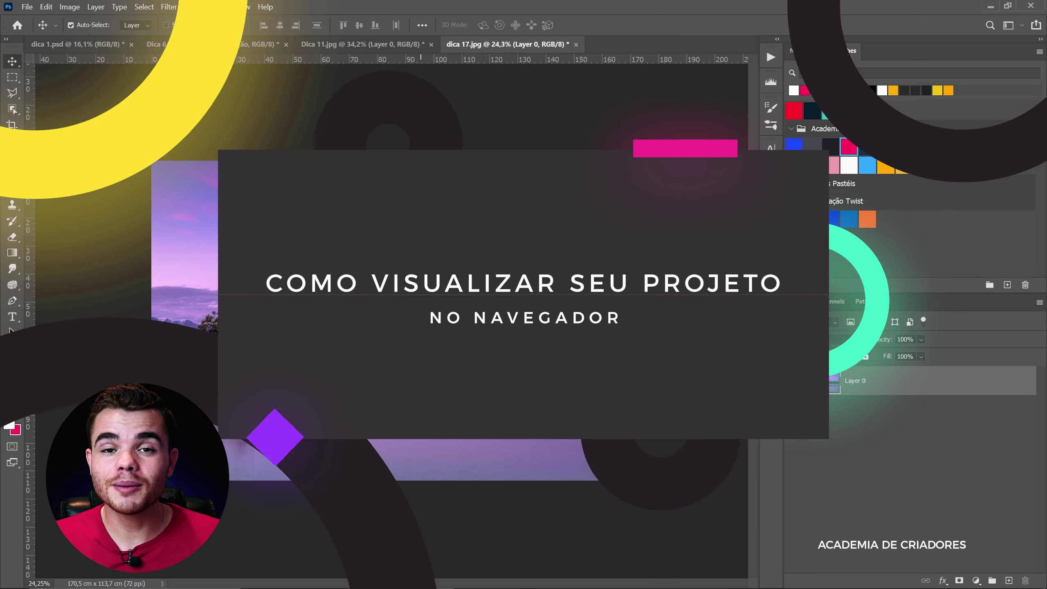
{"action": "scroll", "coordinate": [166, 330], "scroll_direction": "up", "scroll_amount": 4}
{"action": "scroll", "coordinate": [289, 396], "scroll_direction": "up", "scroll_amount": 6}
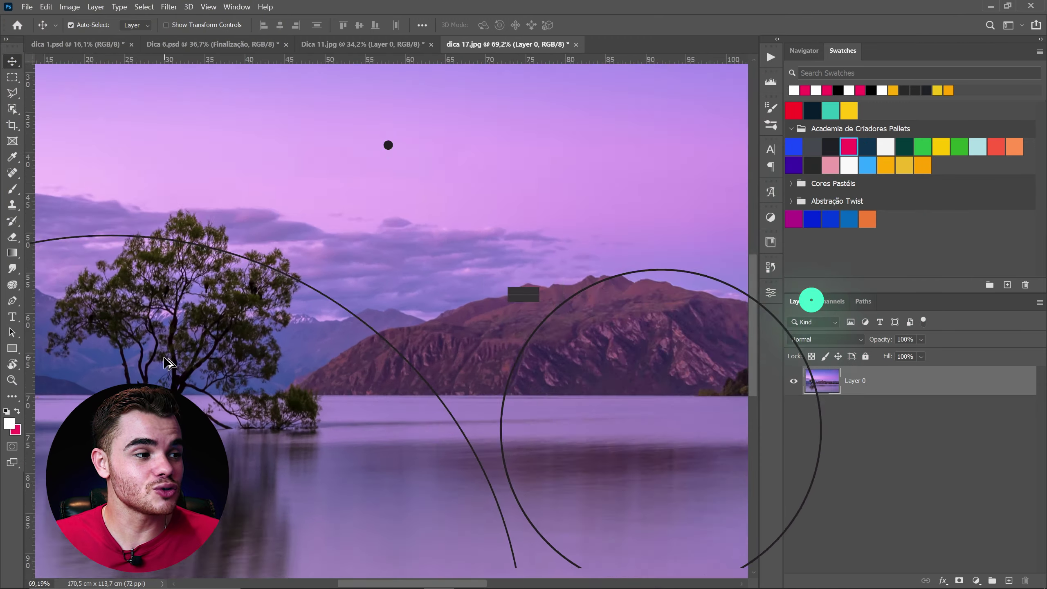
{"action": "key", "text": "b"}
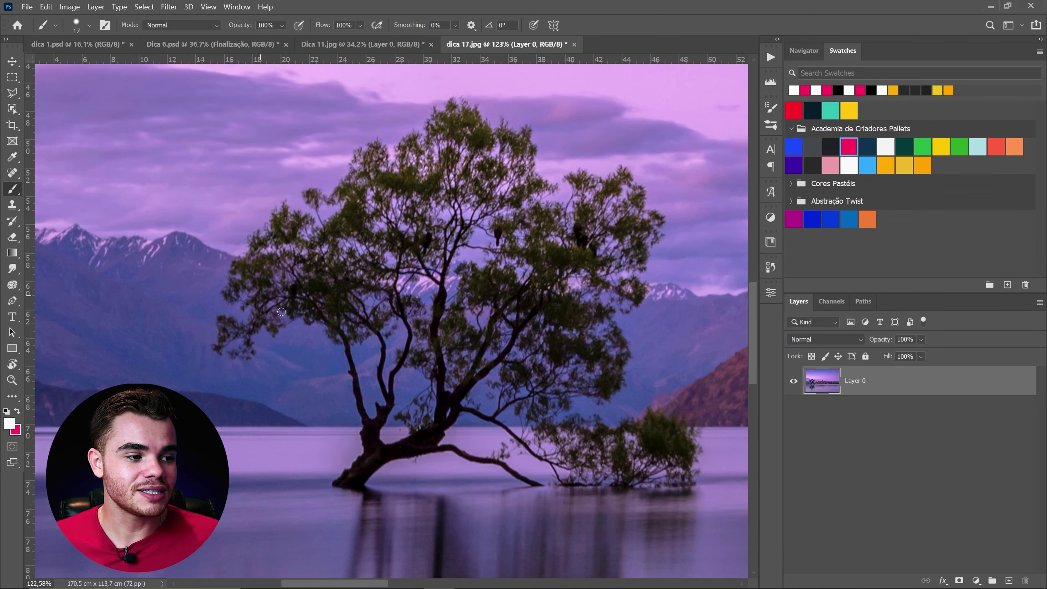
{"action": "mouse_move", "coordinate": [341, 477]}
{"action": "left_mouse_down"}
{"action": "mouse_move", "coordinate": [363, 462]}
{"action": "mouse_move", "coordinate": [349, 295]}
{"action": "left_mouse_up"}
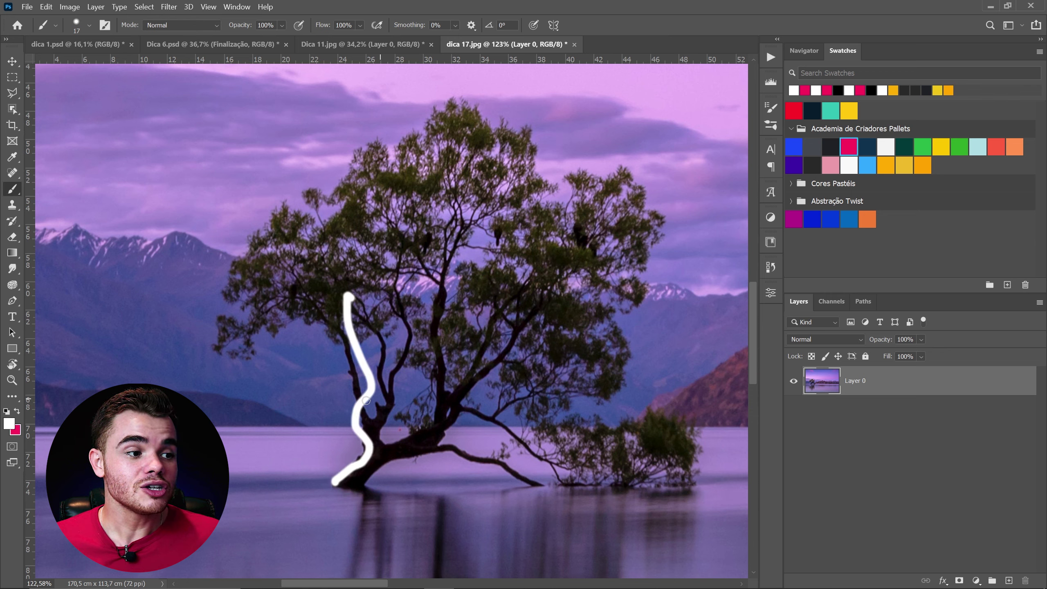
{"action": "left_click_drag", "start_coordinate": [371, 447], "coordinate": [394, 301]}
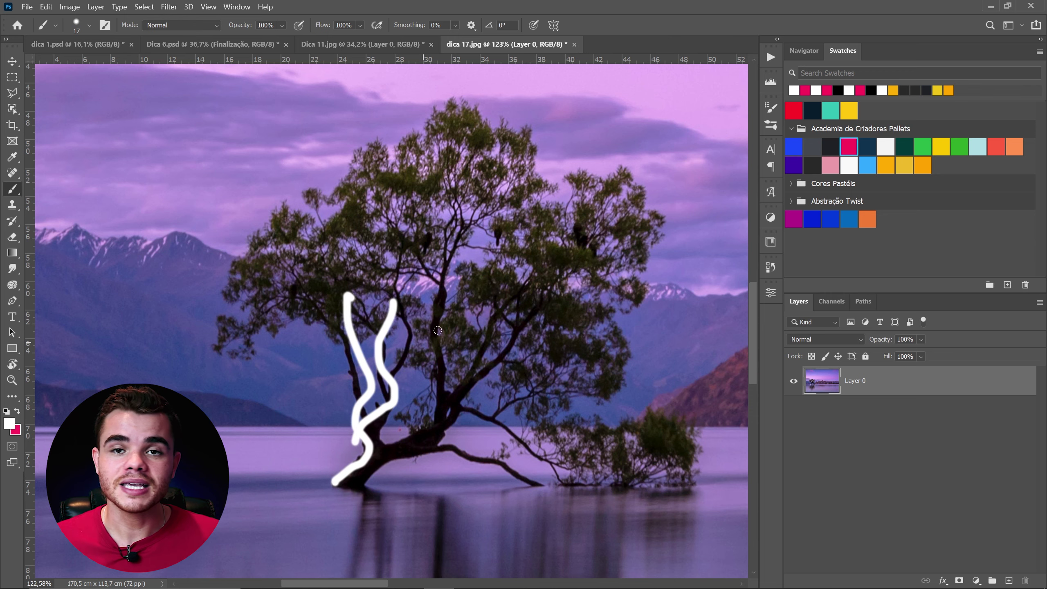
{"action": "left_click_drag", "start_coordinate": [403, 363], "coordinate": [407, 249]}
{"action": "mouse_move", "coordinate": [358, 485]}
{"action": "left_mouse_down"}
{"action": "mouse_move", "coordinate": [468, 433]}
{"action": "mouse_move", "coordinate": [566, 307]}
{"action": "left_mouse_up"}
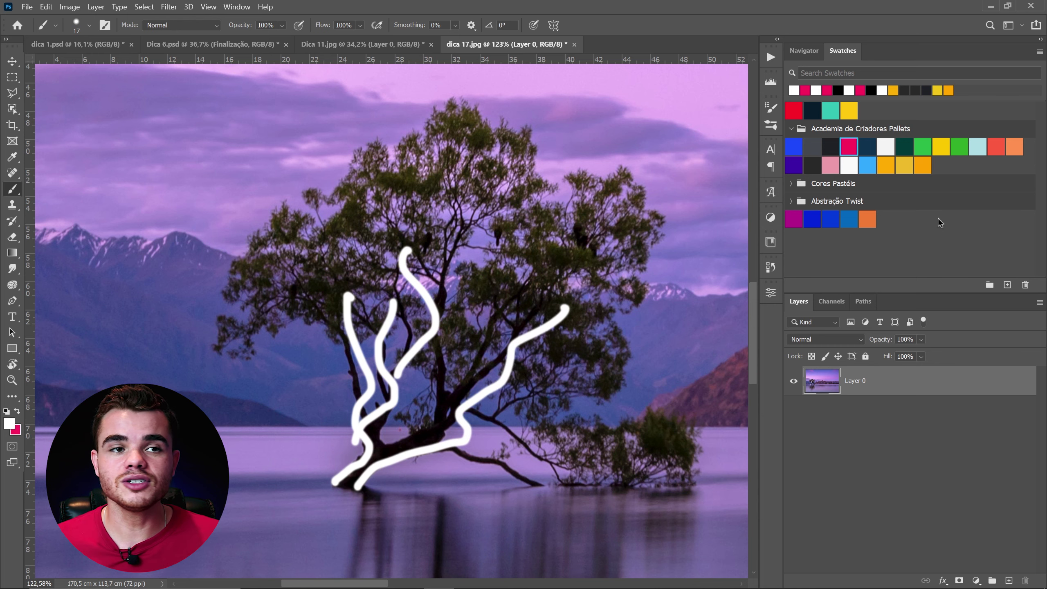
Step: Display the Navigator preview, paint one more white stroke up the tree's branches, and fit the whole image in view
{"action": "left_click", "coordinate": [810, 53]}
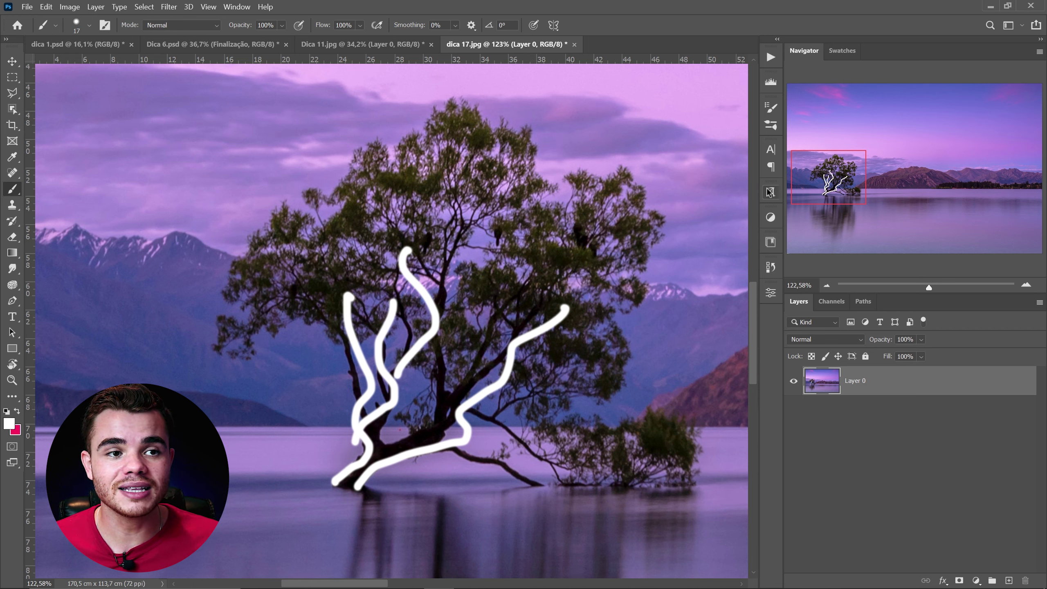
{"action": "left_click_drag", "start_coordinate": [445, 402], "coordinate": [536, 275]}
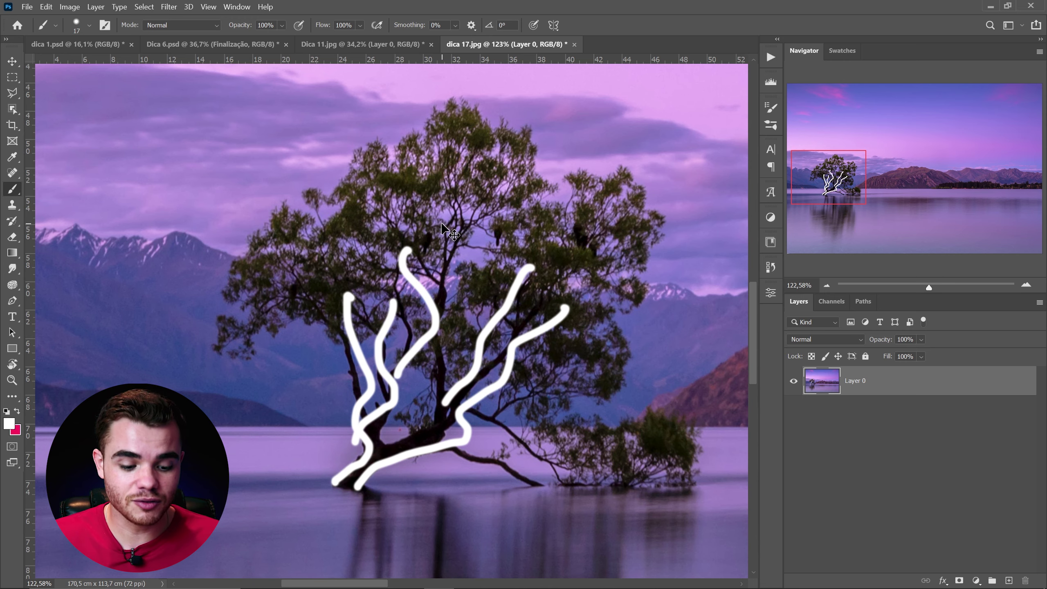
{"action": "key", "text": "ctrl+0"}
{"action": "scroll", "coordinate": [136, 363], "scroll_direction": "up", "scroll_amount": 10}
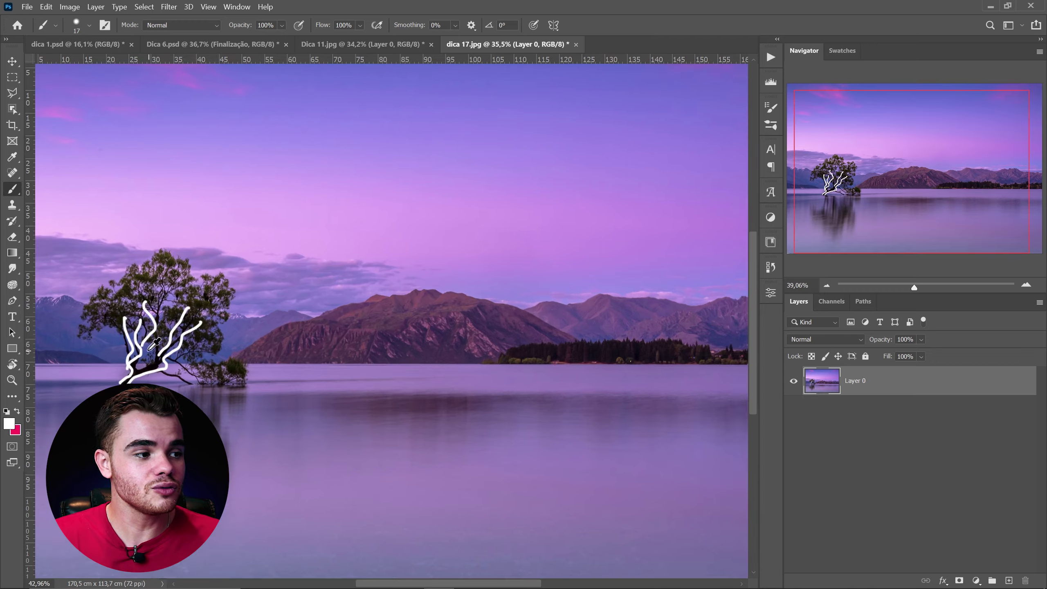
{"action": "key", "text": "ctrl+0"}
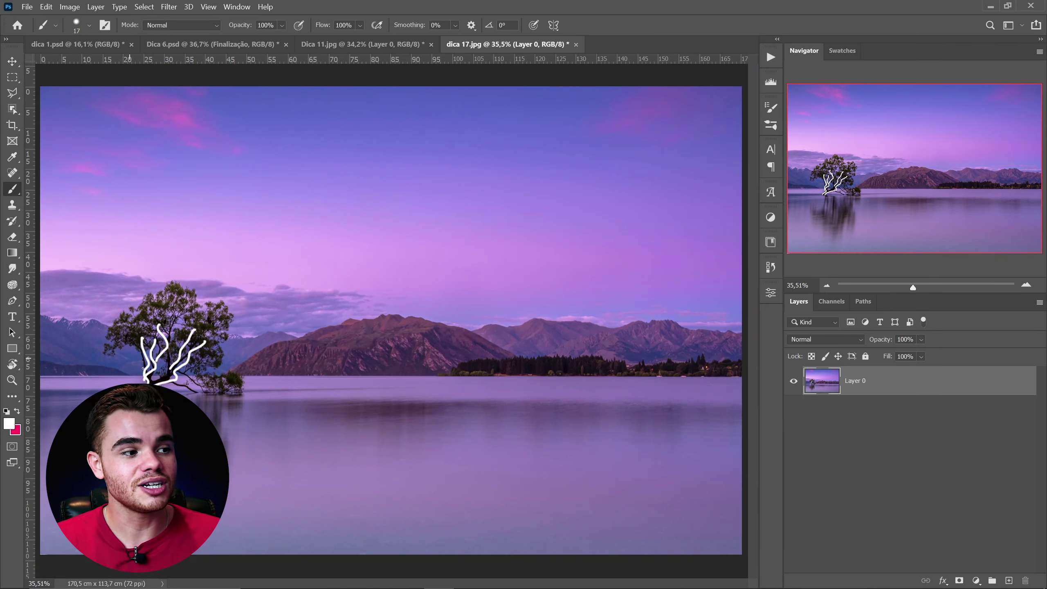